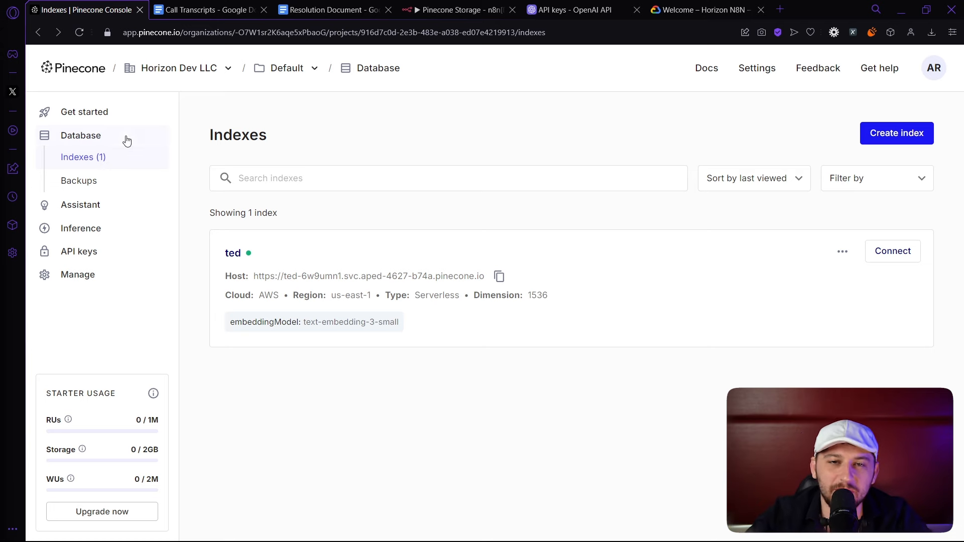
# Start a Pinecone index named test, configured from text-embedding-3-small (1536 dimensions, cosine).
pyautogui.click(905, 129)
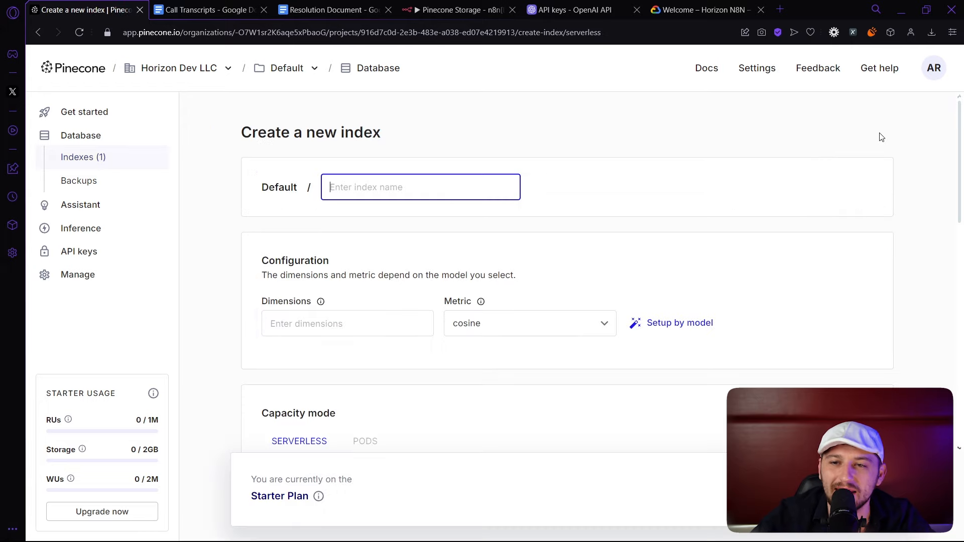
pyautogui.write('test')
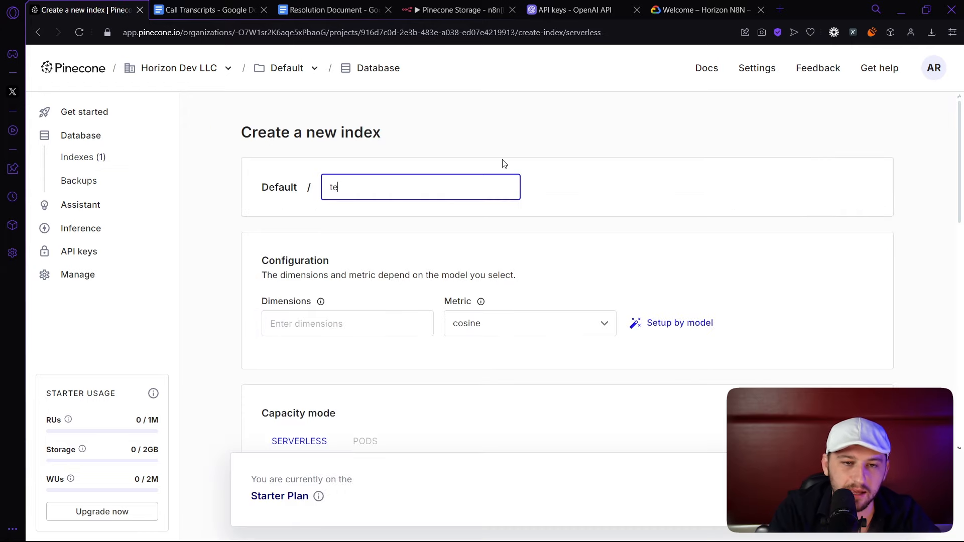
pyautogui.scroll(-1, 381, 211)
pyautogui.moveTo(378, 212); pyautogui.dragTo(266, 192)
pyautogui.click(706, 261)
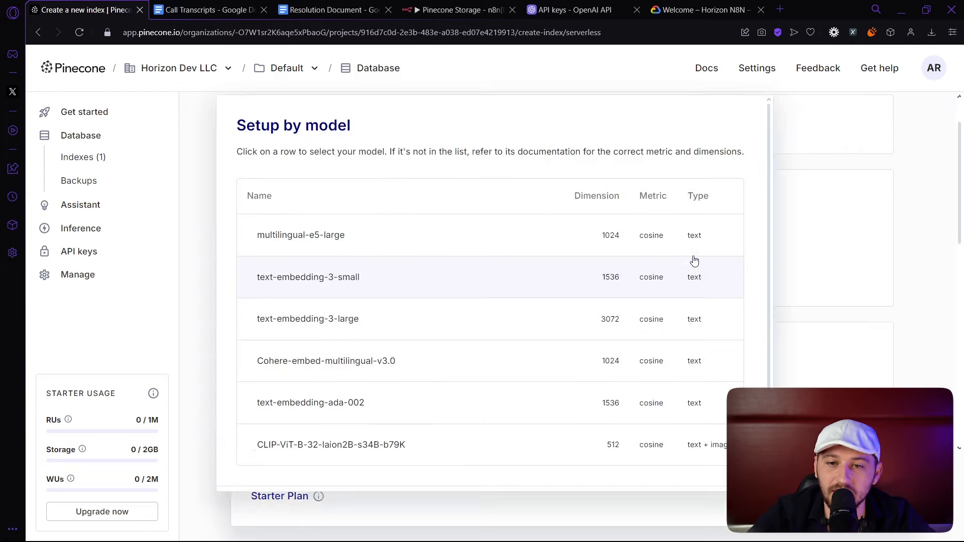
pyautogui.click(277, 286)
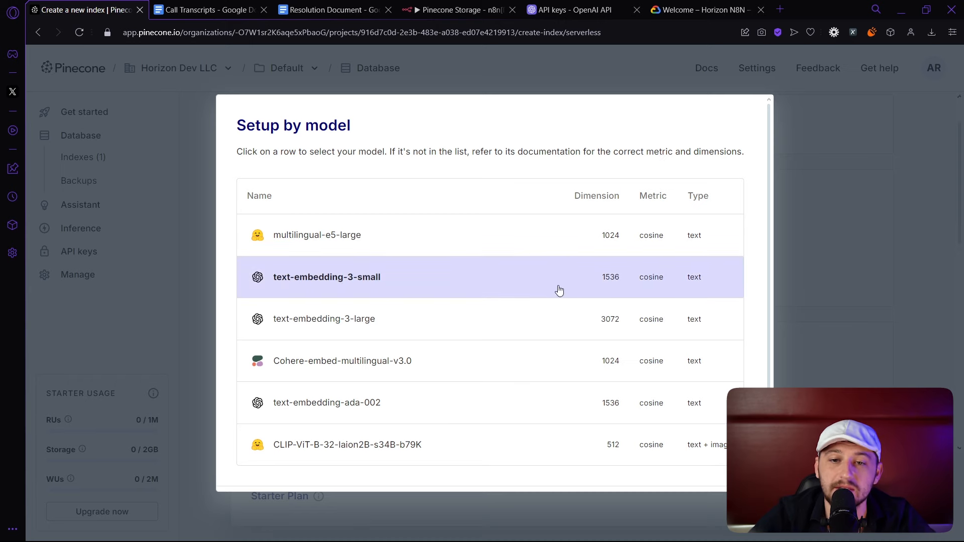
pyautogui.scroll(-1, 578, 311)
pyautogui.click(688, 462)
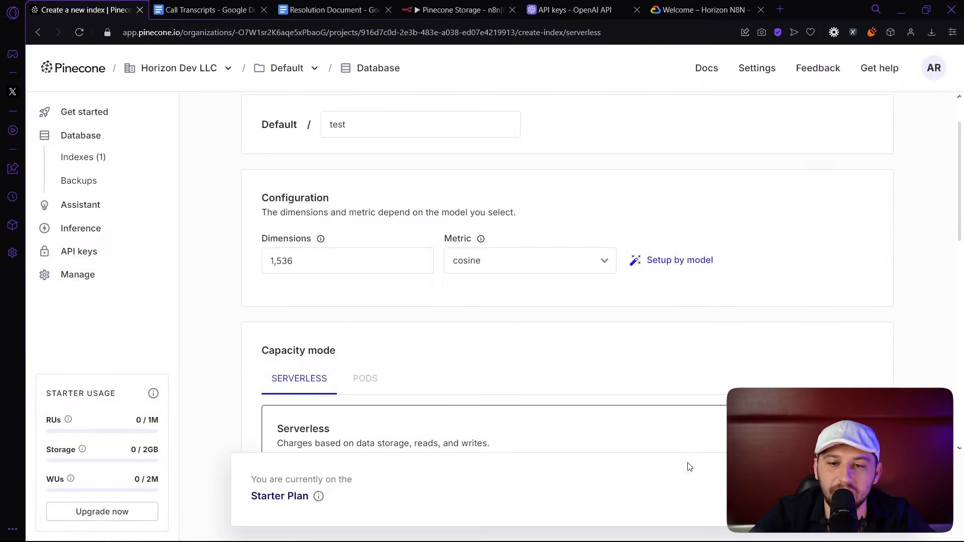
pyautogui.scroll(-6, 725, 233)
pyautogui.scroll(-3, 325, 291)
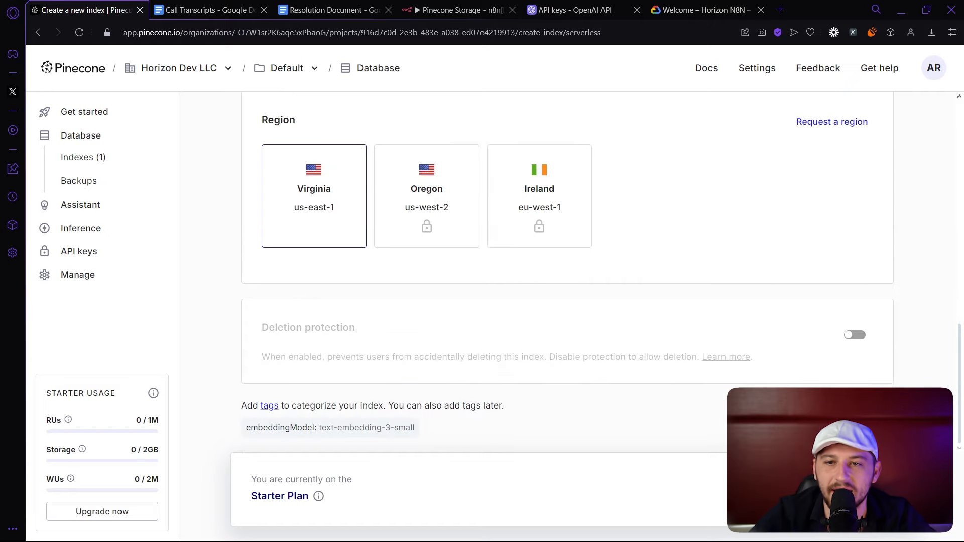
pyautogui.scroll(10, 387, 149)
# Return to the Default project's indexes and open the ted index.
pyautogui.click(285, 75)
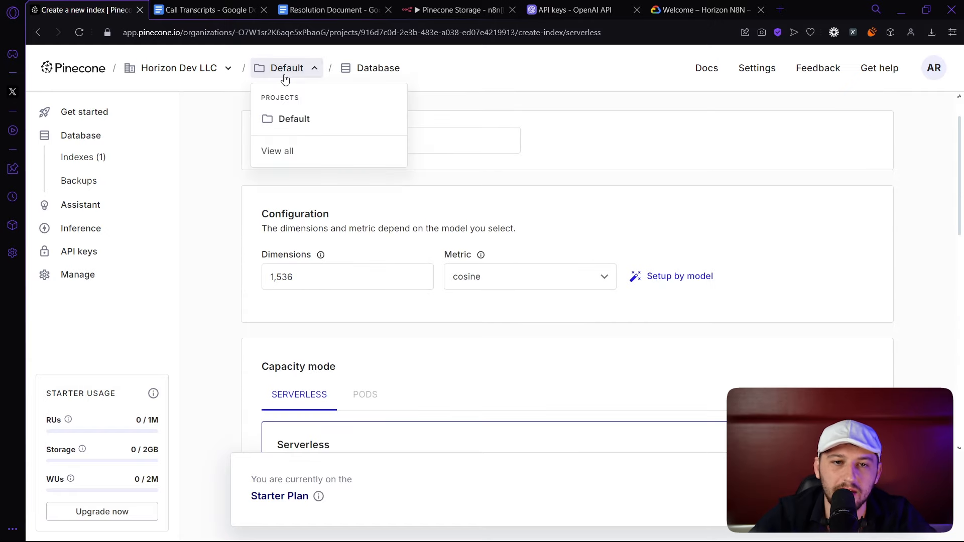
pyautogui.click(285, 128)
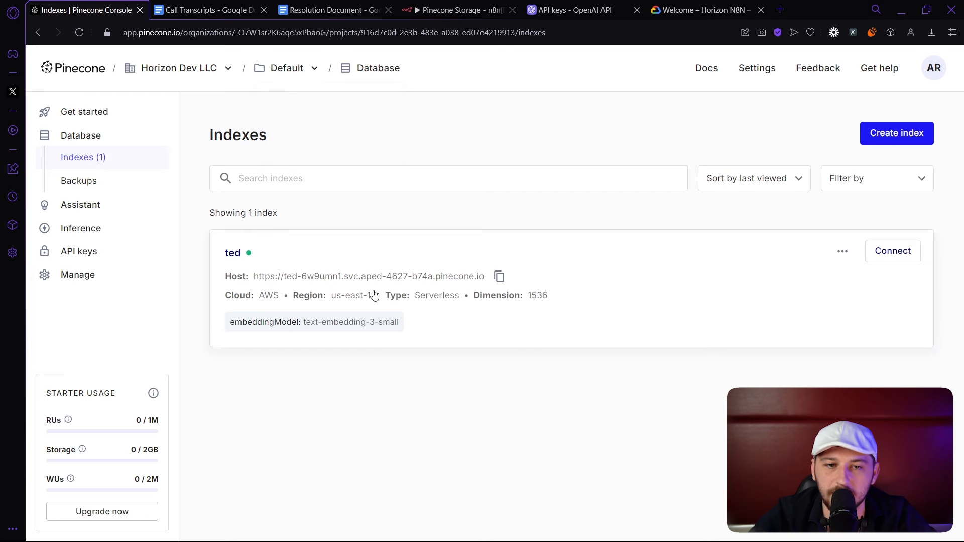
pyautogui.click(268, 266)
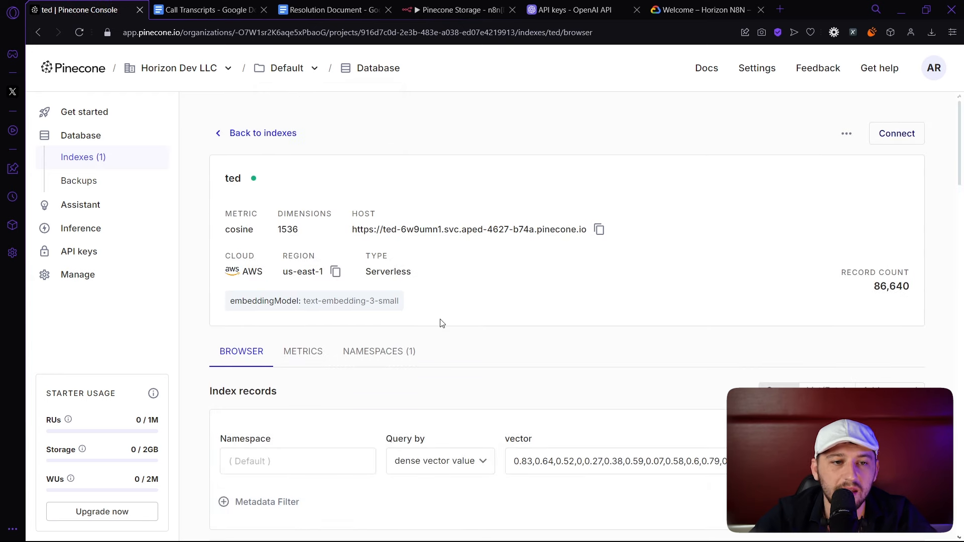
# Create an API key named asdfasdf, then delete it.
pyautogui.click(94, 259)
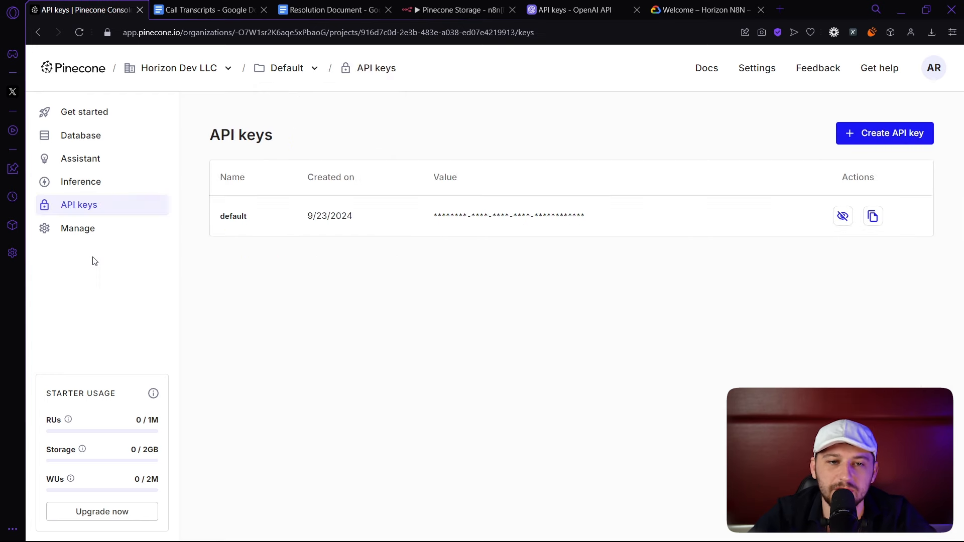
pyautogui.click(869, 143)
pyautogui.write('asdfasdf')
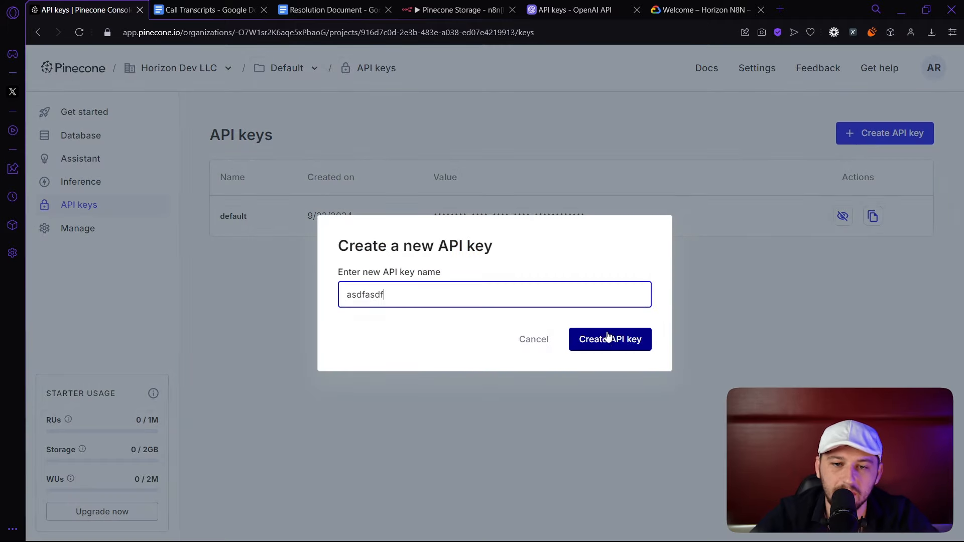
pyautogui.click(607, 338)
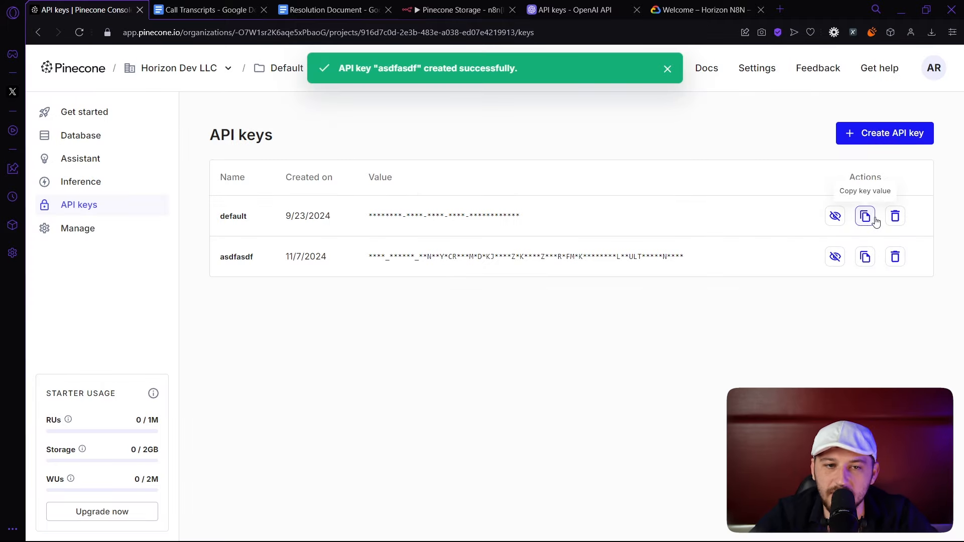
pyautogui.click(896, 256)
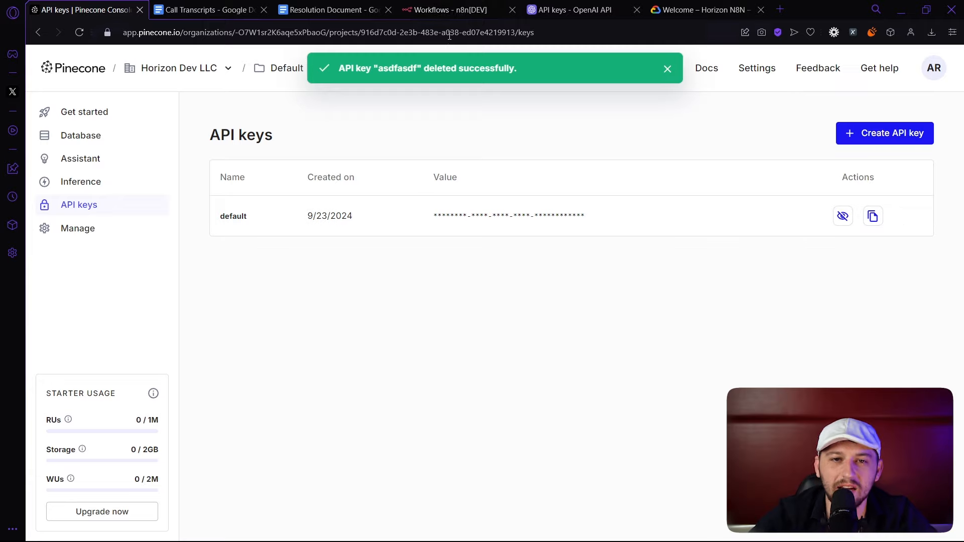
# Start a new PineconeApi credential from n8n's Credentials list.
pyautogui.click(453, 11)
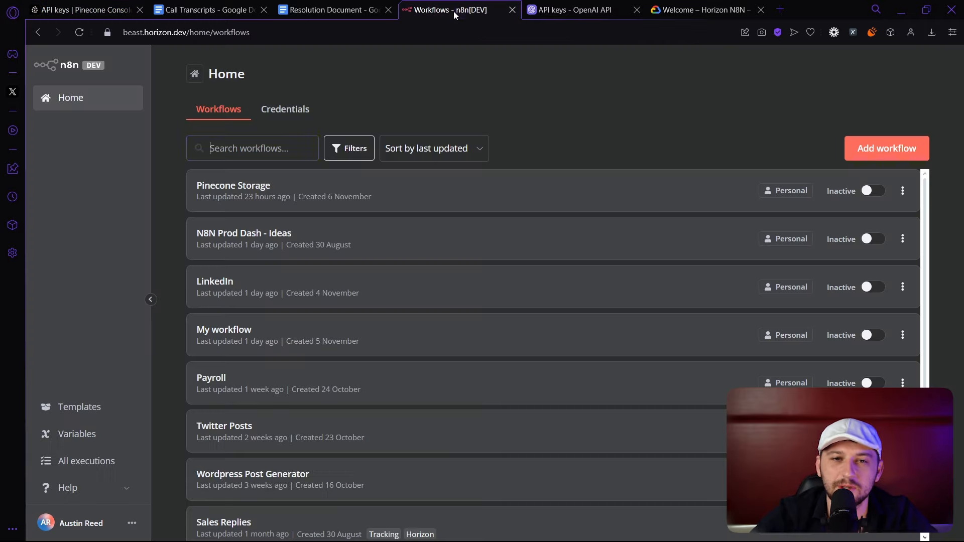
pyautogui.click(289, 111)
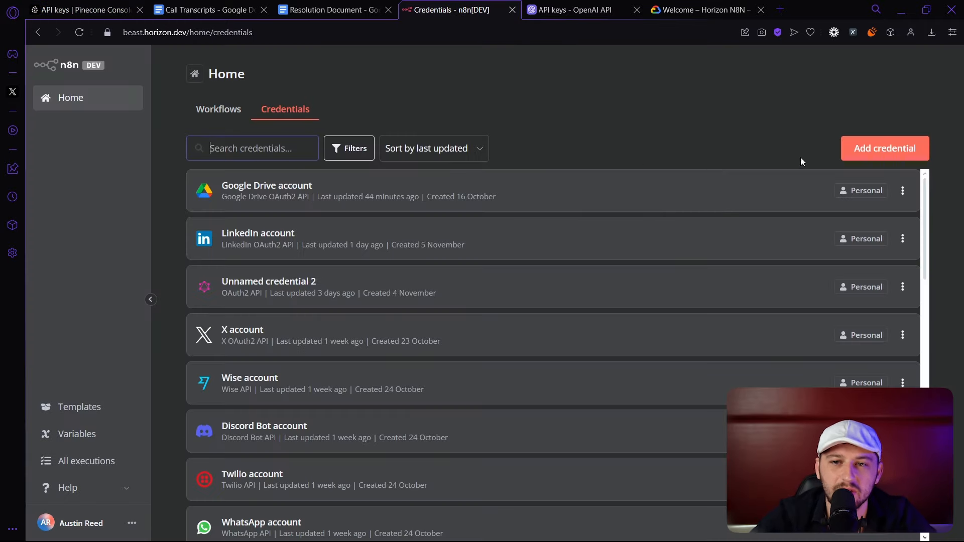
pyautogui.click(880, 149)
pyautogui.write('pine')
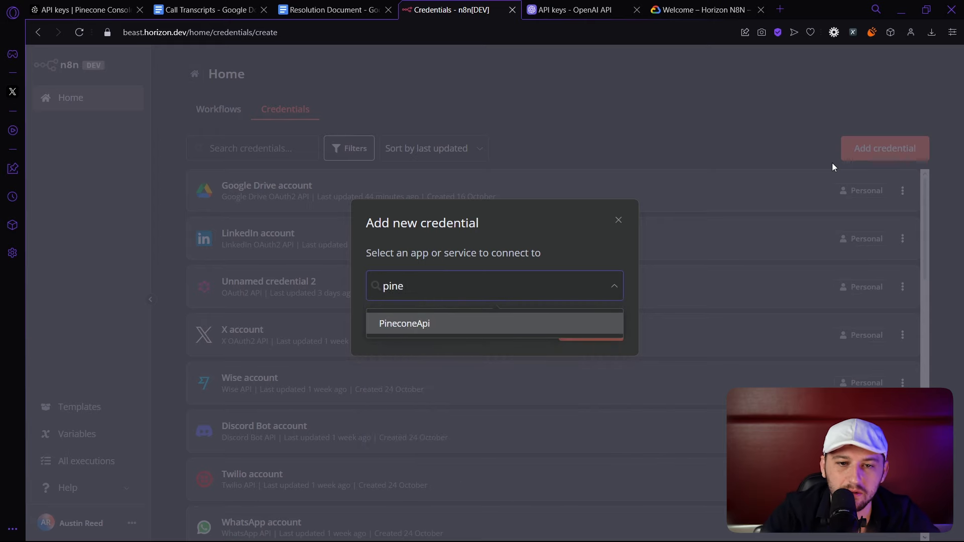
pyautogui.press('Return')
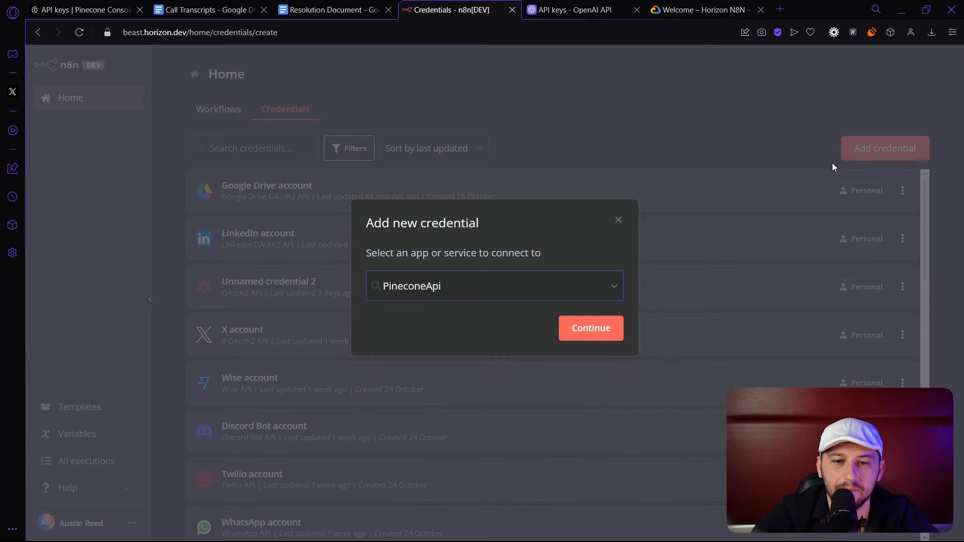
pyautogui.click(614, 335)
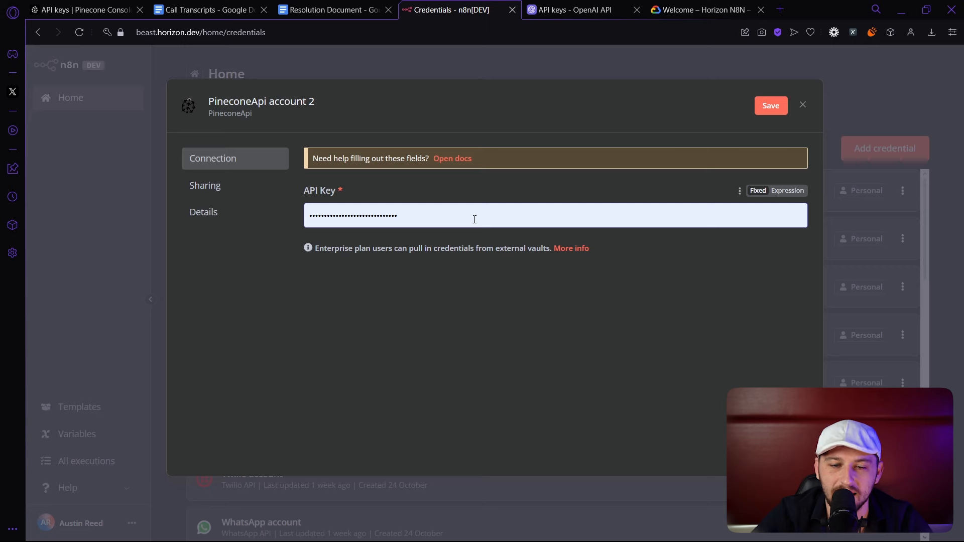
# Clear the prefilled API Key and leave the Pinecone credential unsaved.
pyautogui.hotkey('ctrl', 'a')
pyautogui.press('BackSpace')
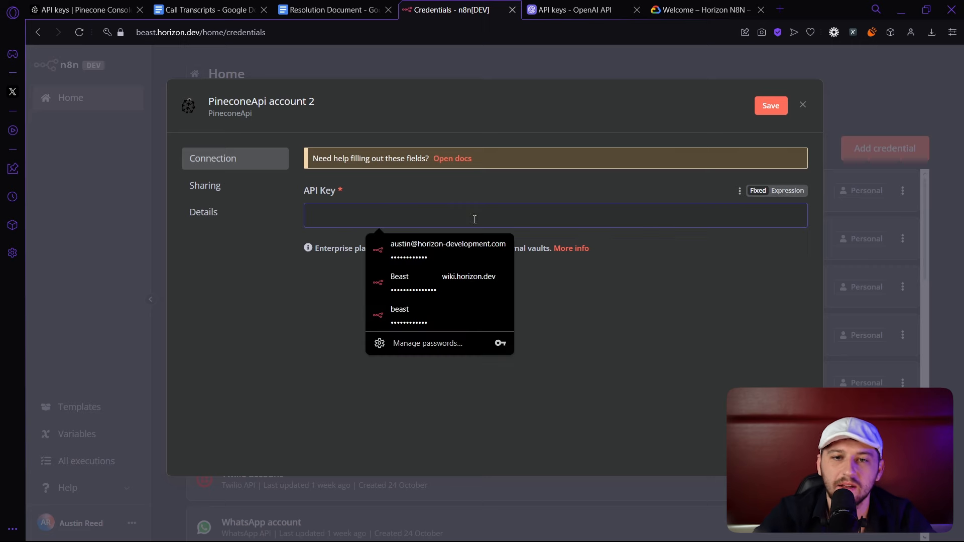
pyautogui.click(802, 104)
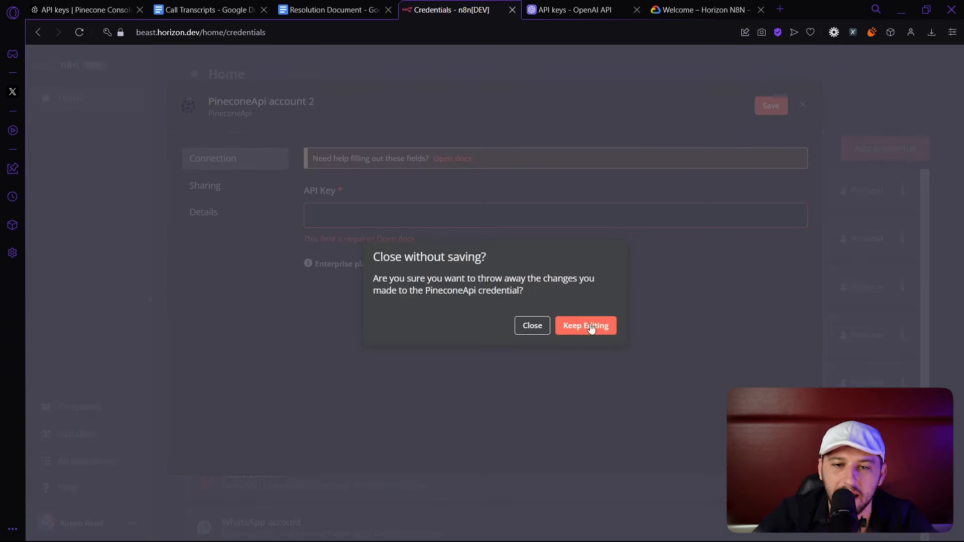
pyautogui.click(574, 11)
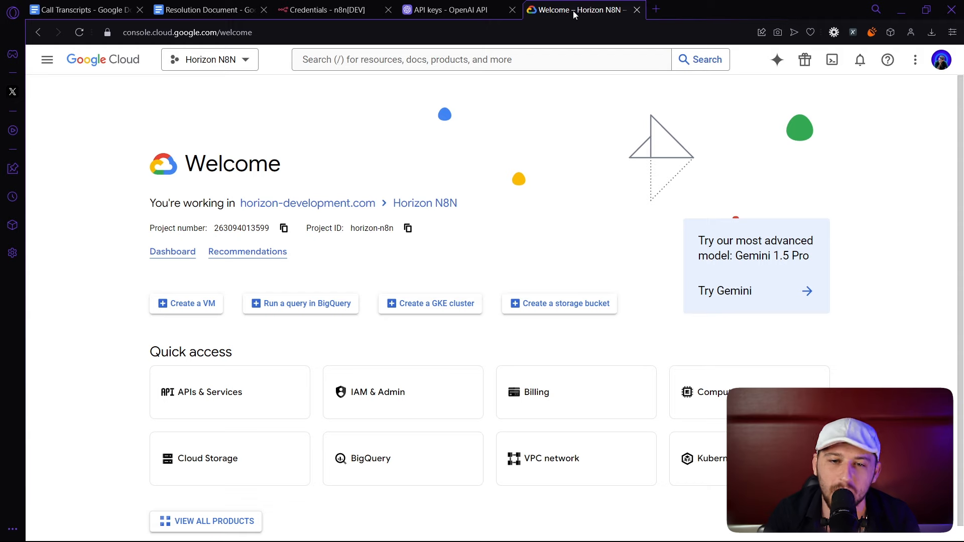
# Check the Google Drive API under APIs & Services, then go to the OAuth consent screen.
pyautogui.click(222, 398)
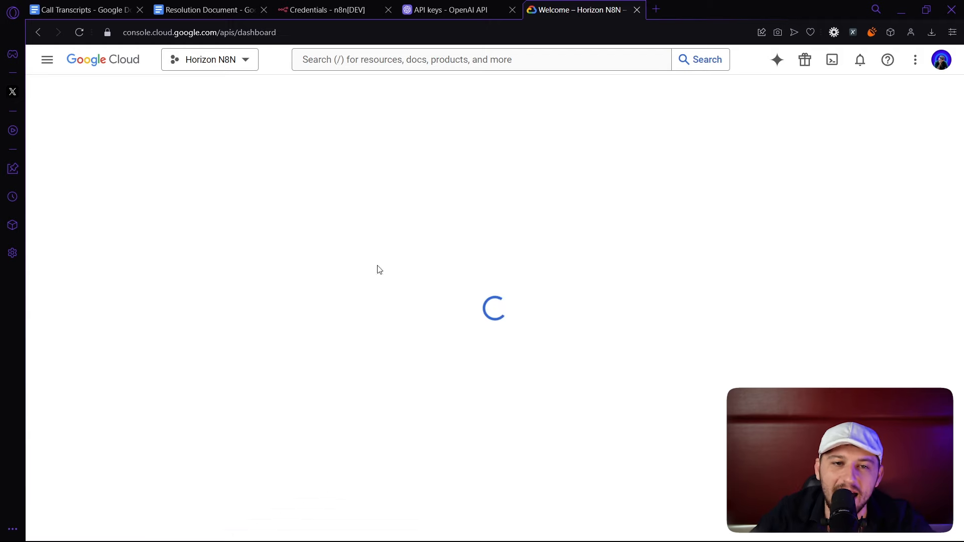
pyautogui.click(396, 61)
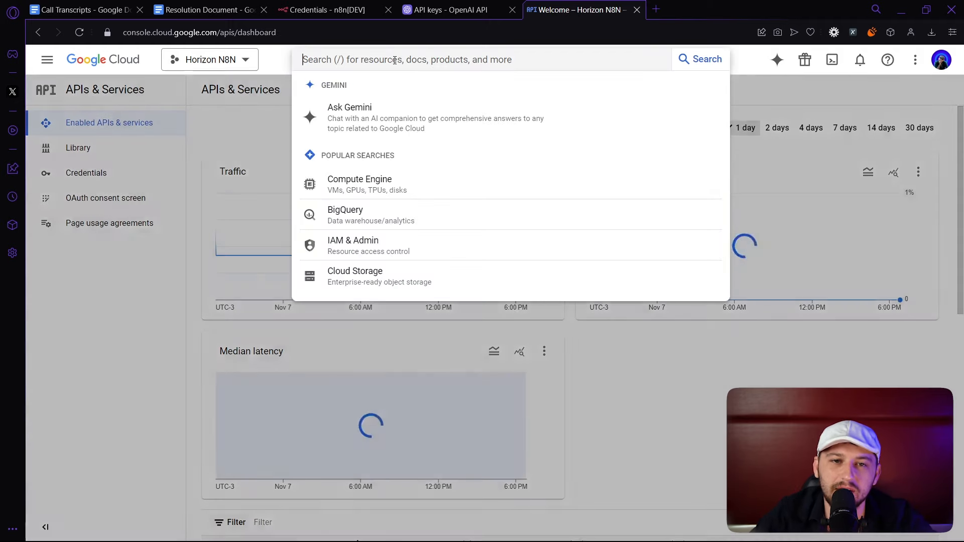
pyautogui.write('drive')
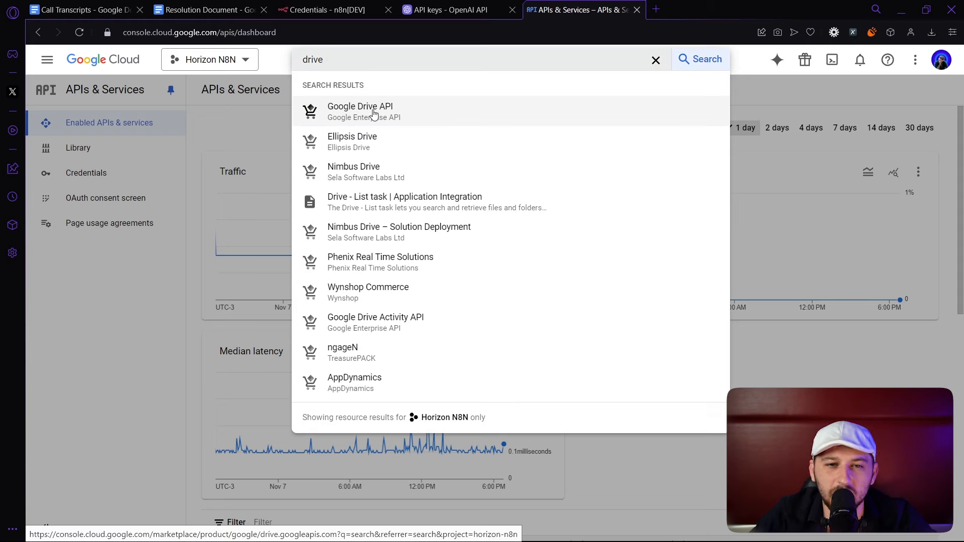
pyautogui.click(373, 112)
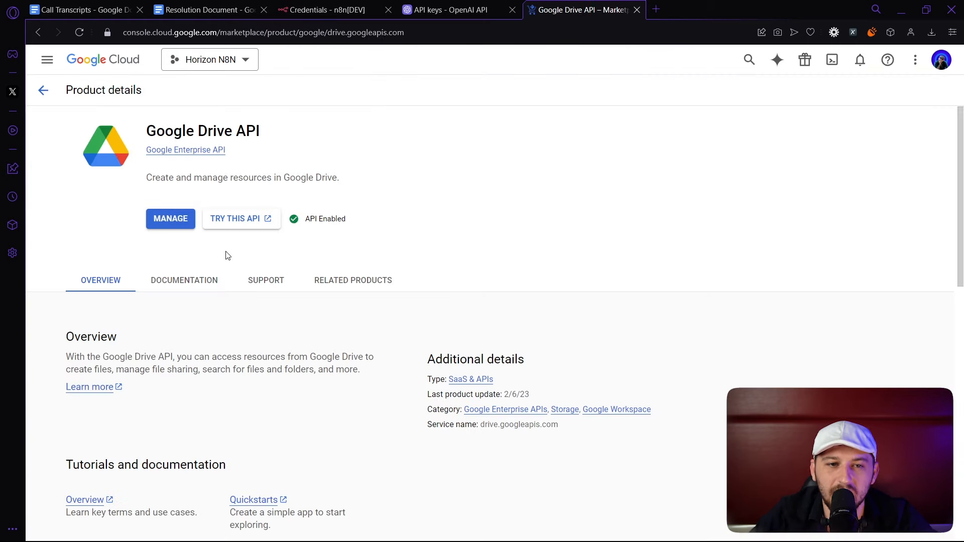
pyautogui.click(177, 223)
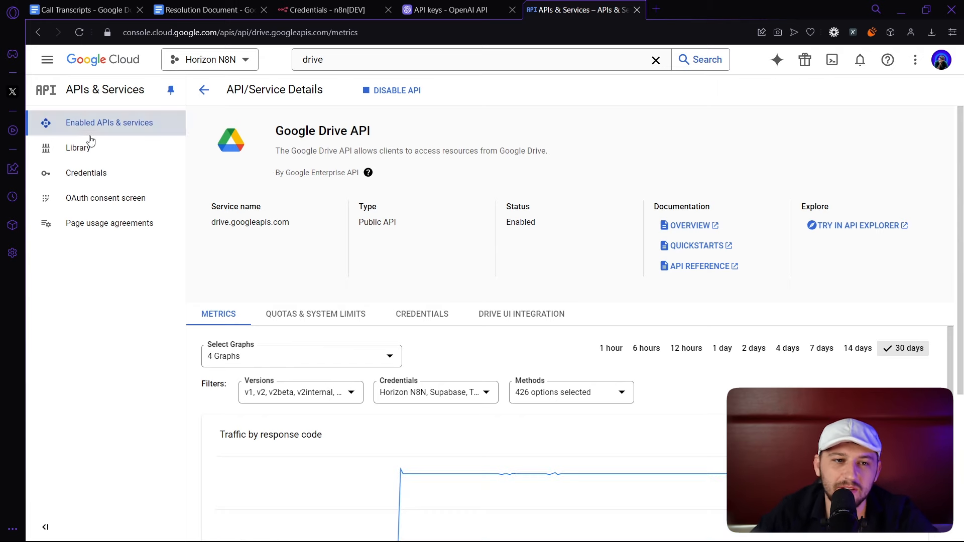
pyautogui.click(102, 205)
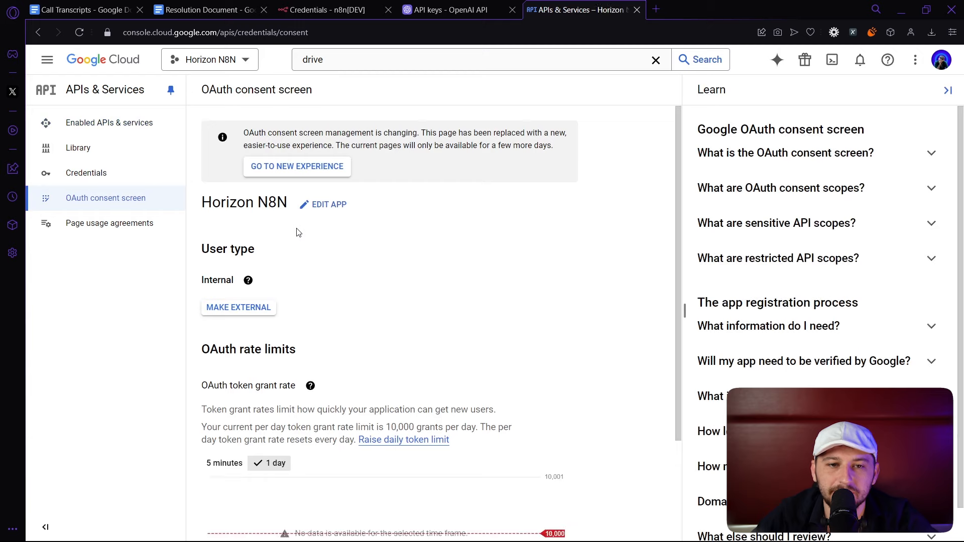
# Edit the app registration form and select horizon.dev as the authorized domain.
pyautogui.click(333, 208)
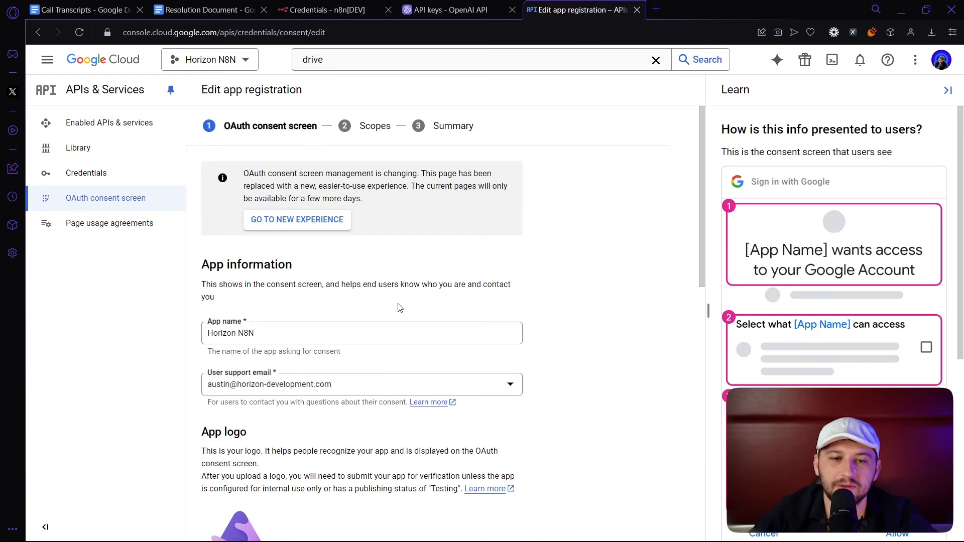
pyautogui.scroll(-1, 427, 303)
pyautogui.moveTo(323, 267); pyautogui.dragTo(184, 268)
pyautogui.scroll(-2, 412, 300)
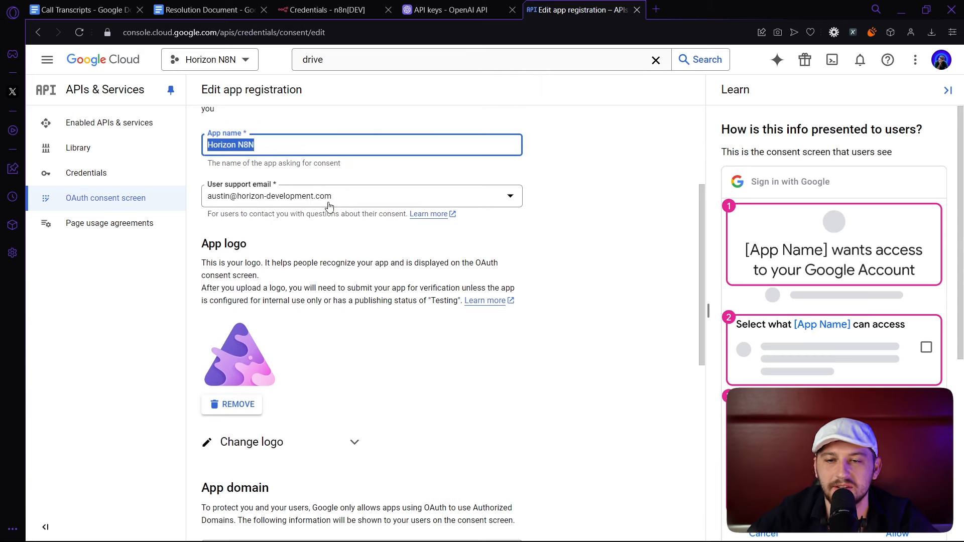
pyautogui.scroll(-2, 295, 215)
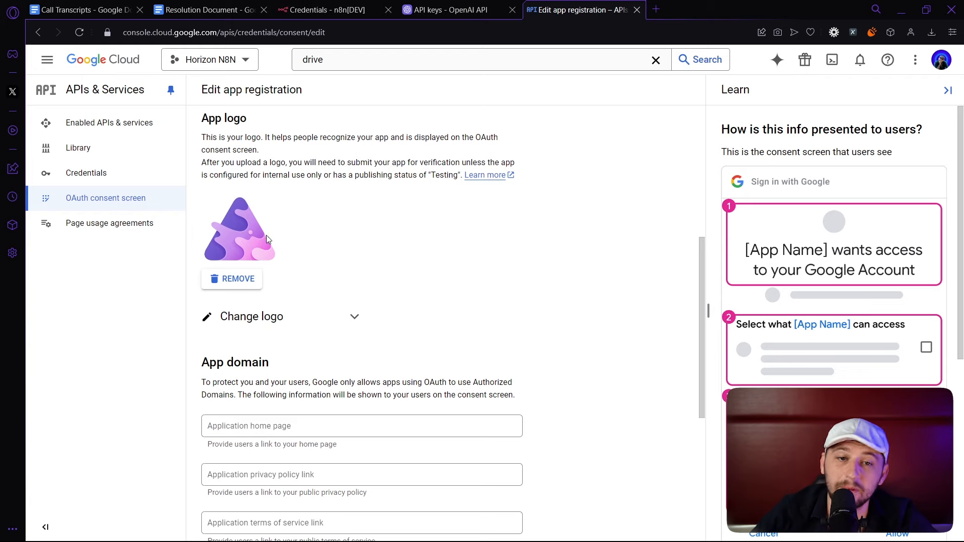
pyautogui.scroll(-5, 283, 260)
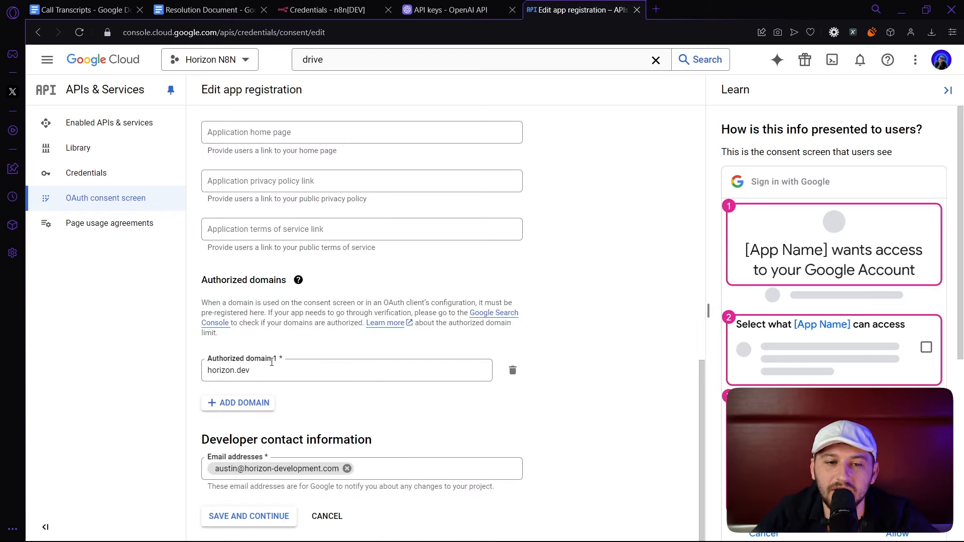
pyautogui.moveTo(253, 370); pyautogui.dragTo(195, 369)
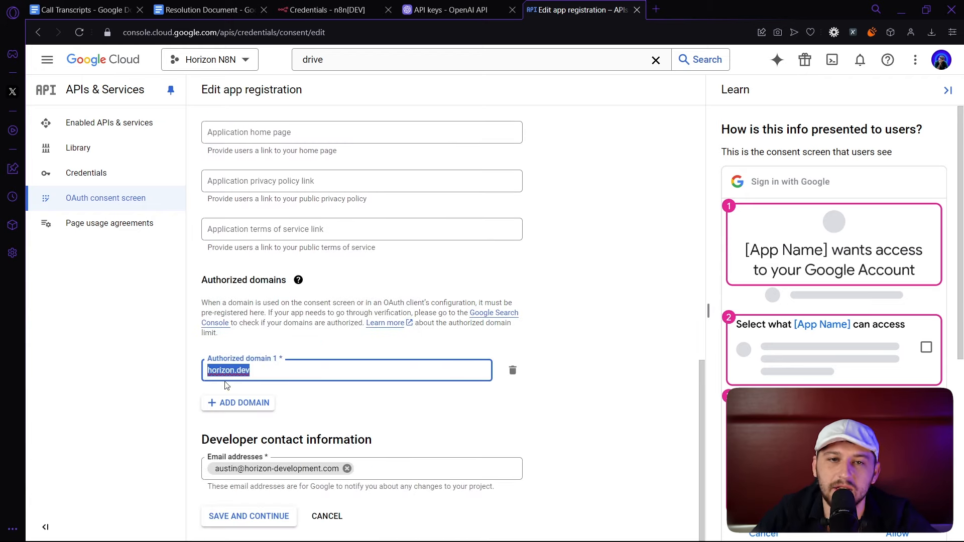
pyautogui.click(297, 15)
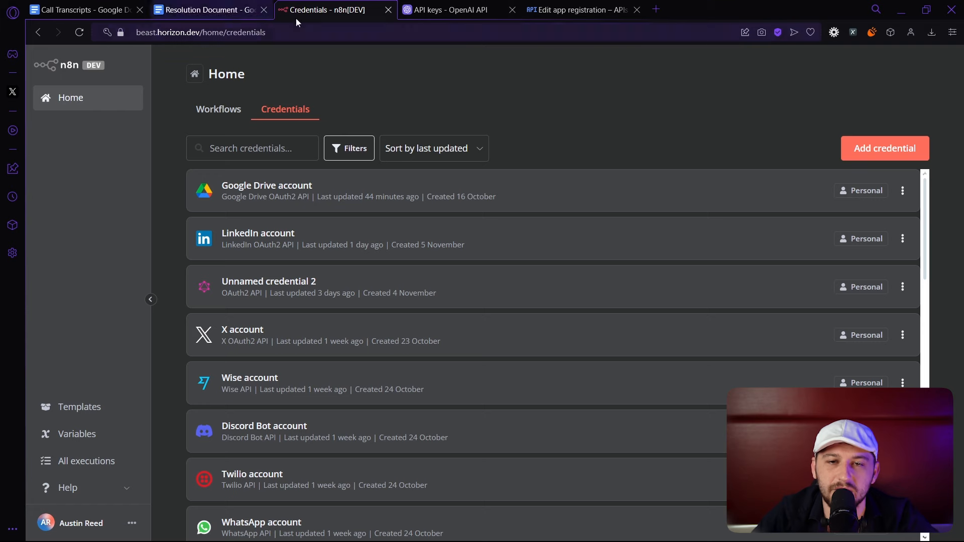
pyautogui.click(605, 7)
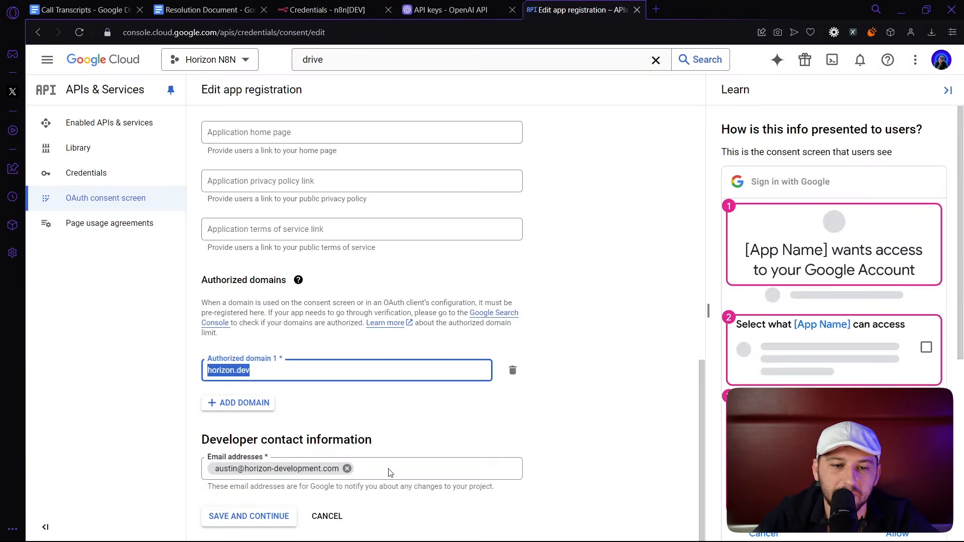
pyautogui.moveTo(198, 441); pyautogui.dragTo(373, 443)
# Save the app details, update the selected scopes, and continue to the Summary step.
pyautogui.click(270, 519)
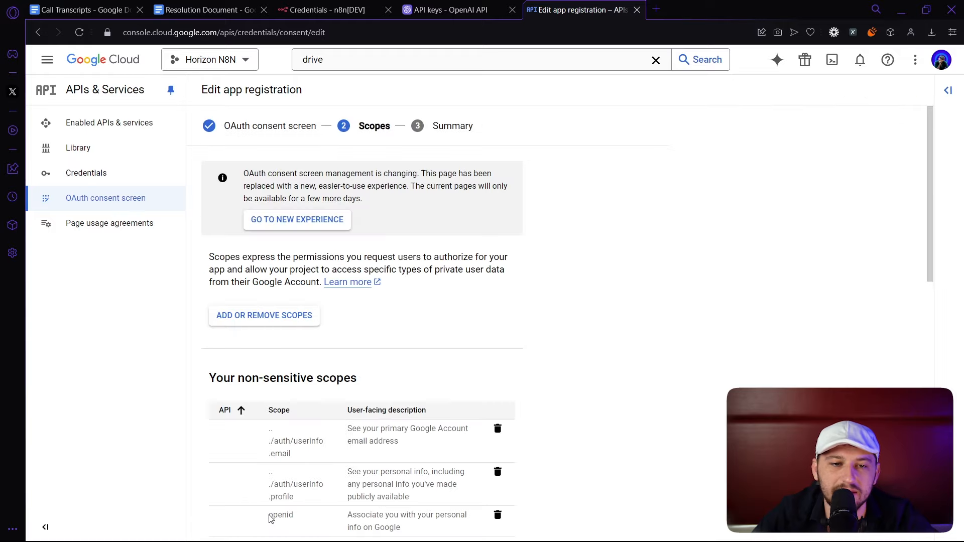
pyautogui.scroll(-4, 311, 425)
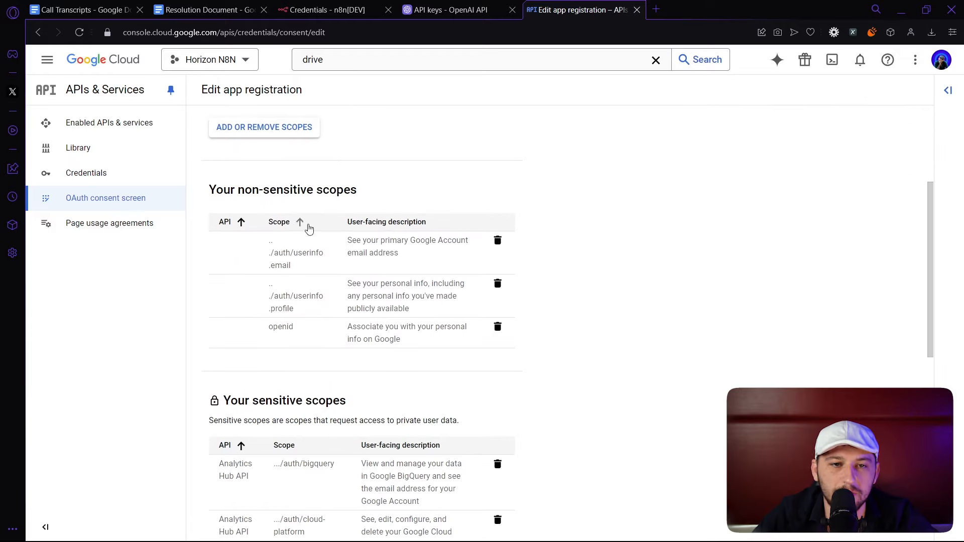
pyautogui.click(277, 129)
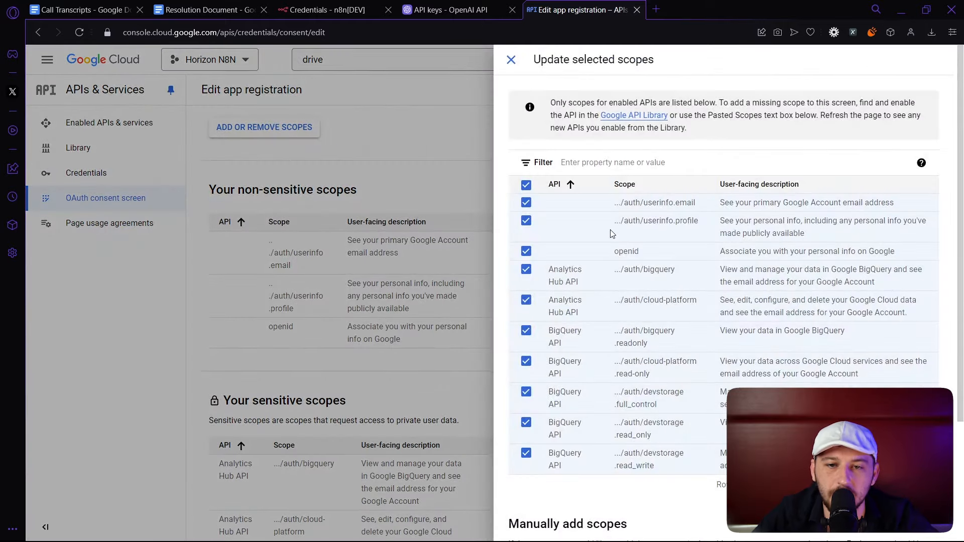
pyautogui.scroll(-3, 611, 233)
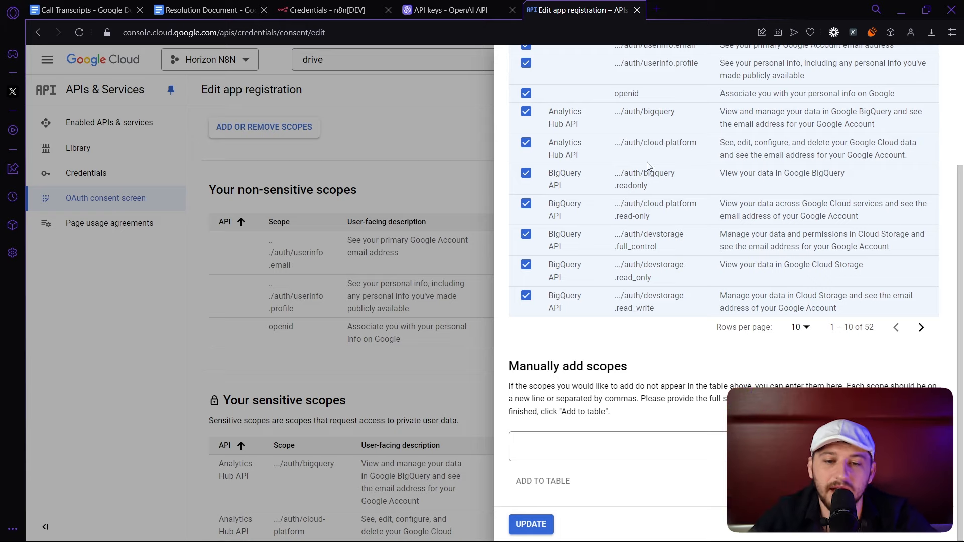
pyautogui.click(535, 524)
pyautogui.scroll(-9, 447, 466)
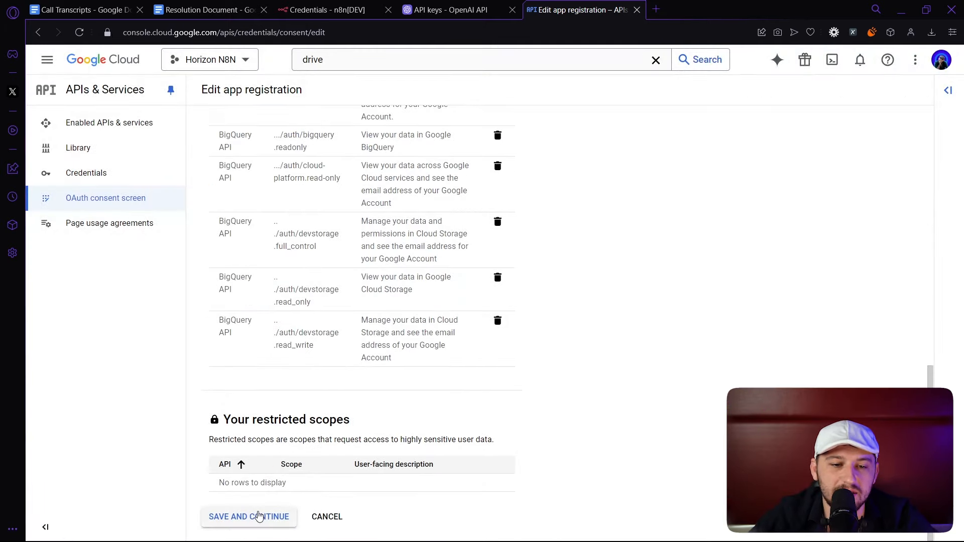
pyautogui.click(255, 518)
pyautogui.scroll(-15, 391, 249)
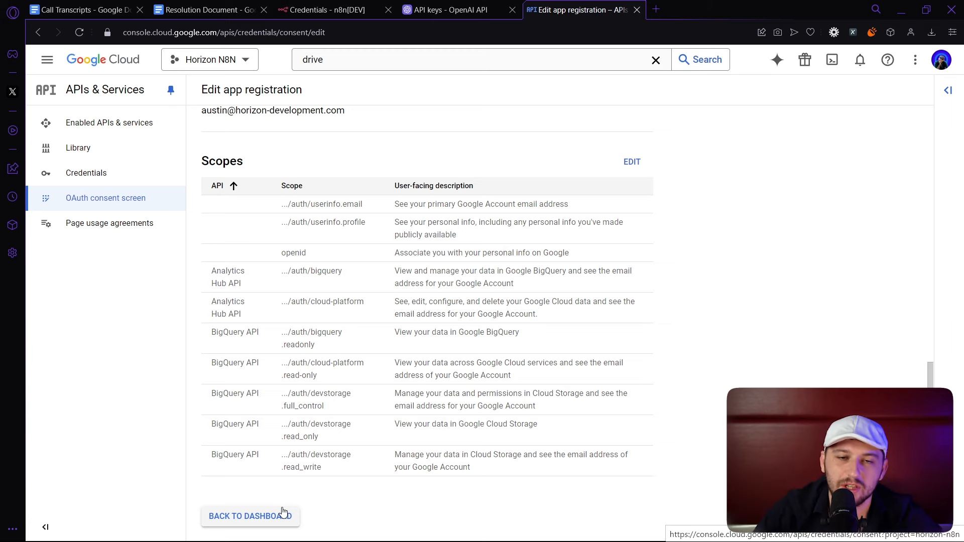
# Create a Web application OAuth client ID named testtting with one blank redirect URI entry.
pyautogui.click(121, 173)
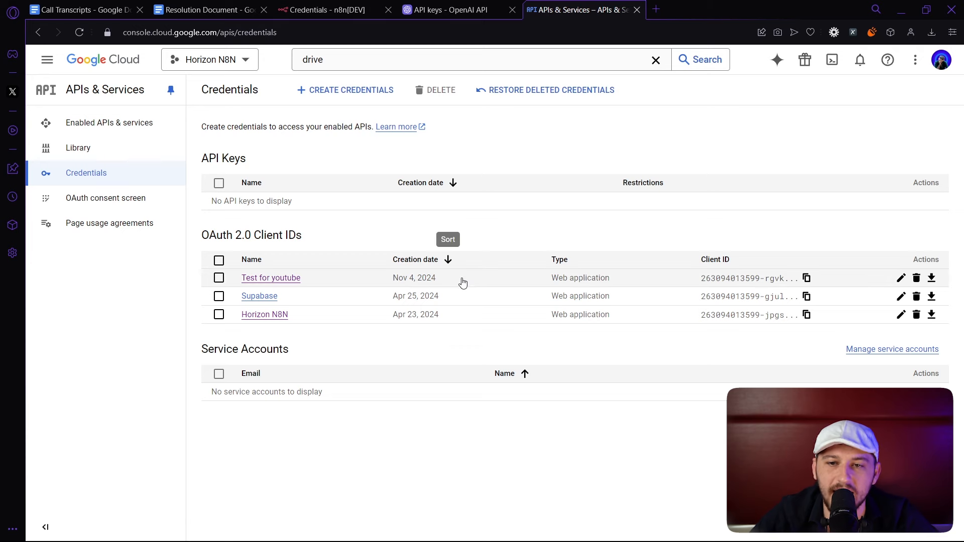
pyautogui.click(326, 93)
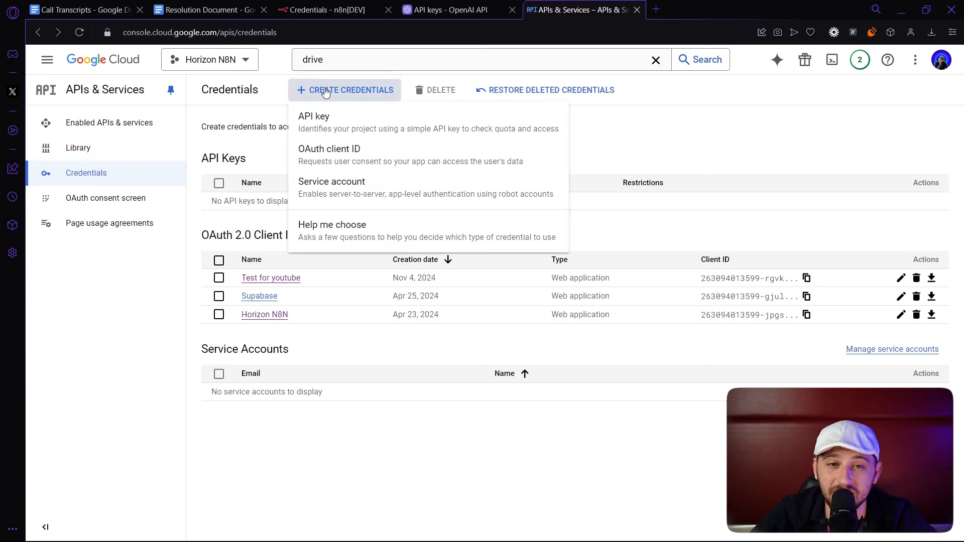
pyautogui.click(314, 157)
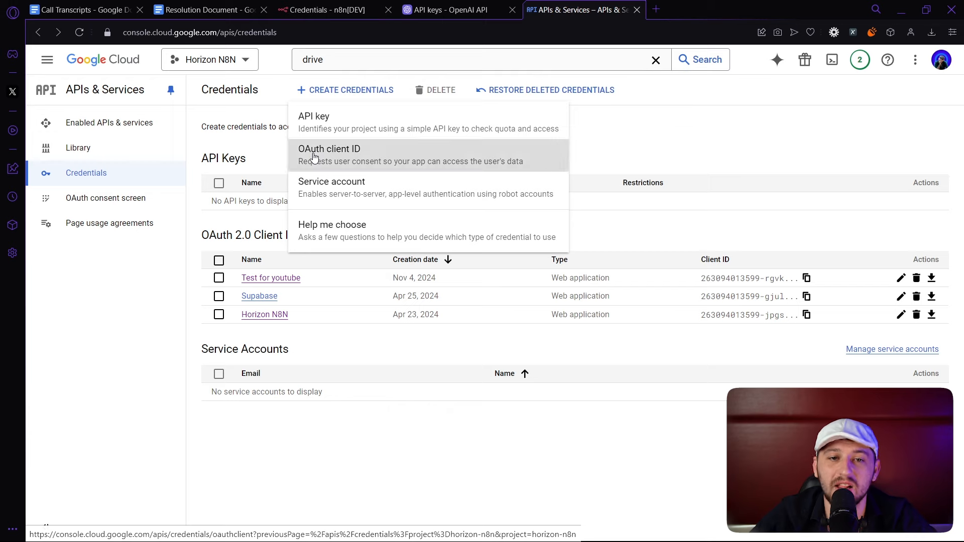
pyautogui.click(283, 195)
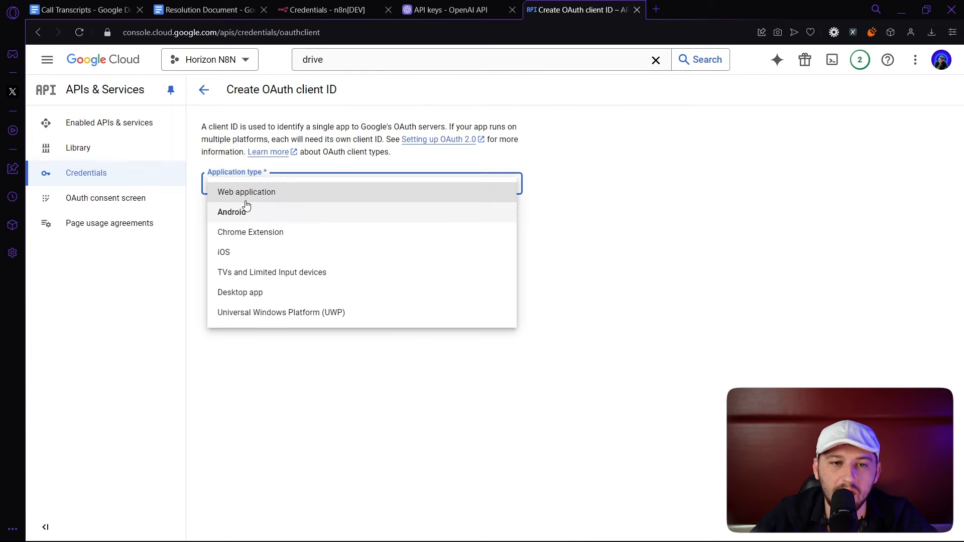
pyautogui.click(266, 196)
pyautogui.moveTo(262, 223); pyautogui.dragTo(174, 212)
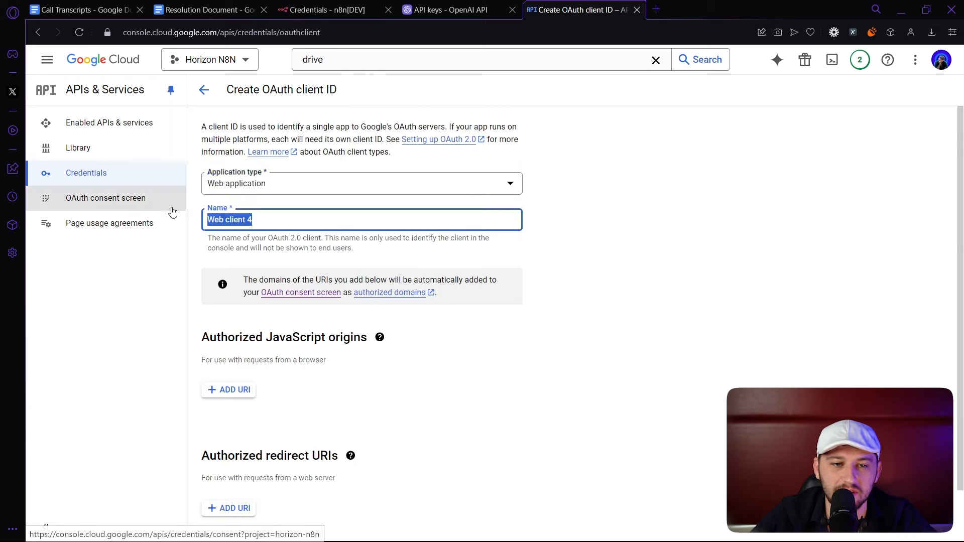
pyautogui.write('testtting')
pyautogui.scroll(-2, 301, 261)
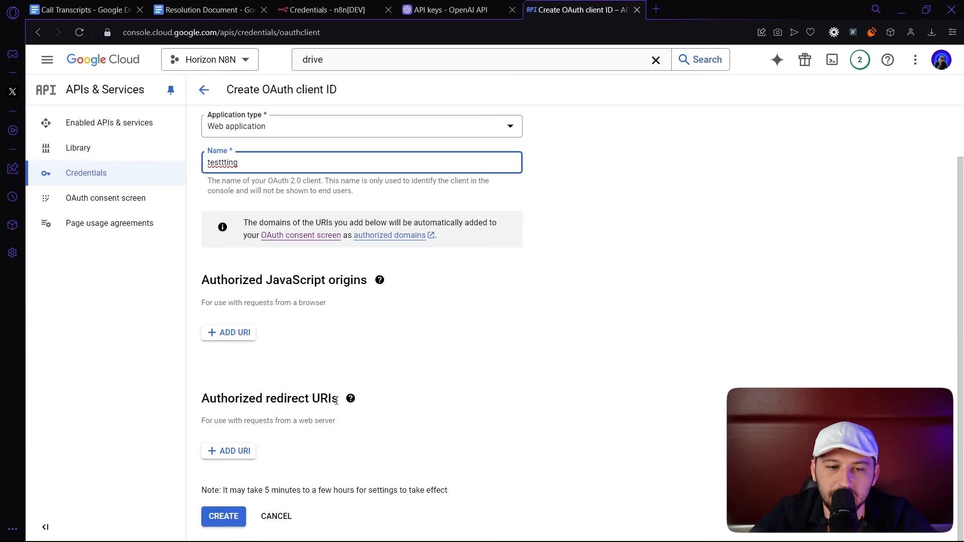
pyautogui.click(232, 453)
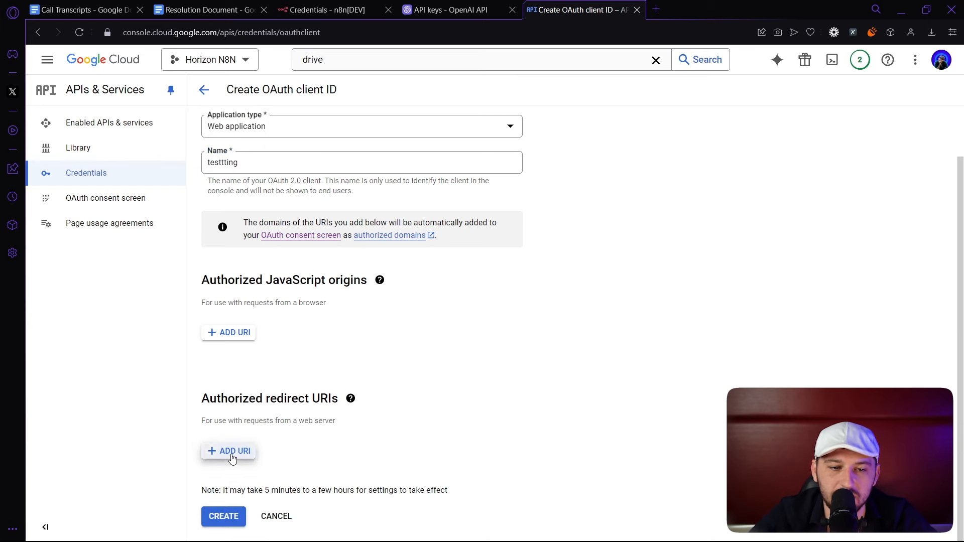
# Add a Google Drive OAuth2 API credential in n8n to reveal its redirect URL.
pyautogui.click(329, 11)
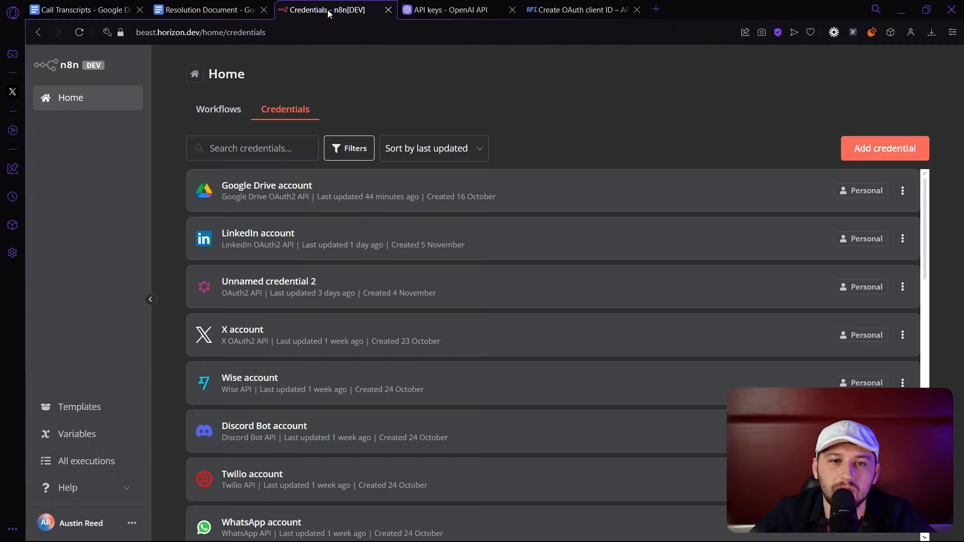
pyautogui.moveTo(370, 203)
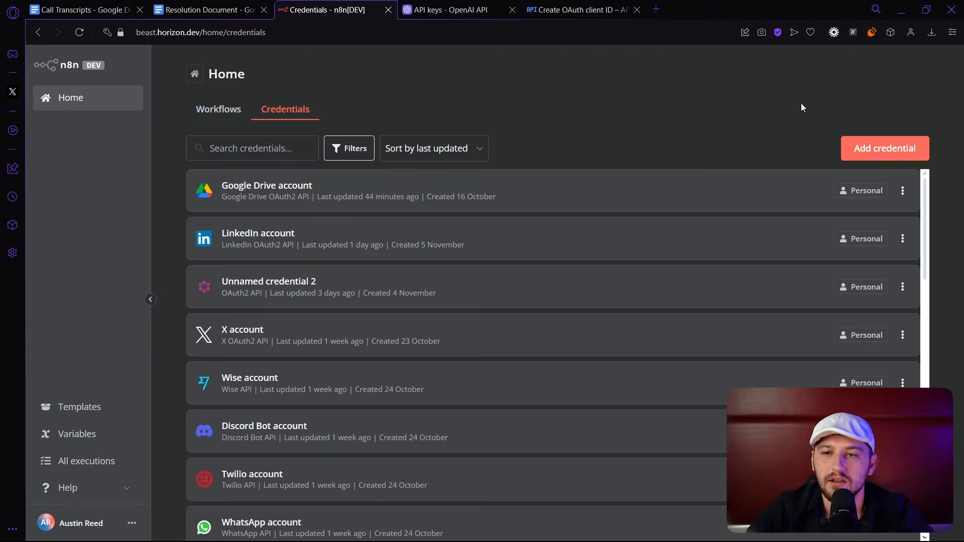
pyautogui.click(878, 147)
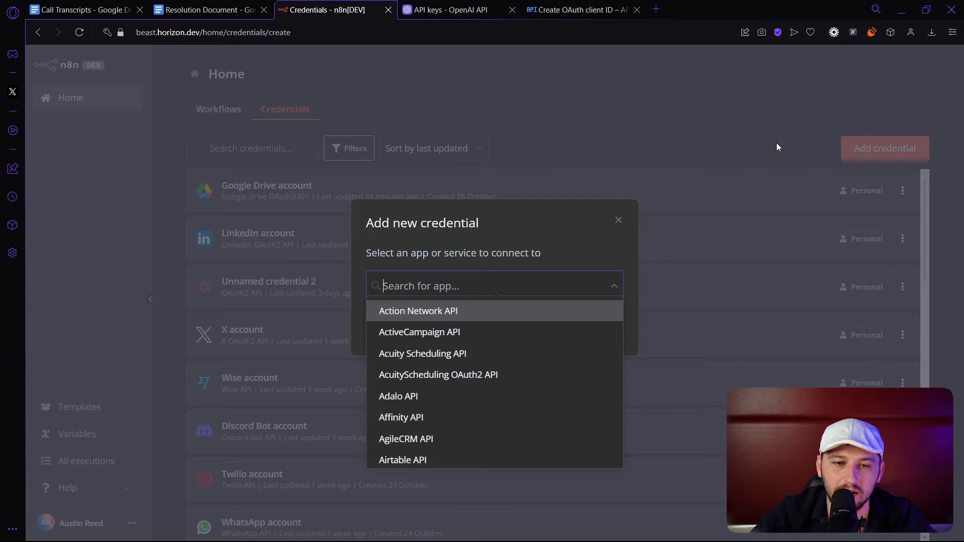
pyautogui.write('drive')
pyautogui.click(458, 325)
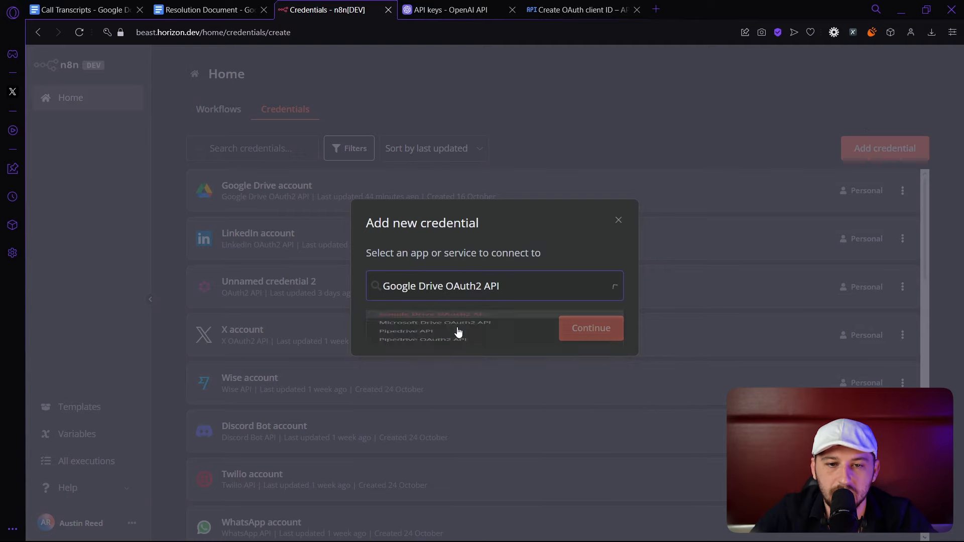
pyautogui.click(581, 328)
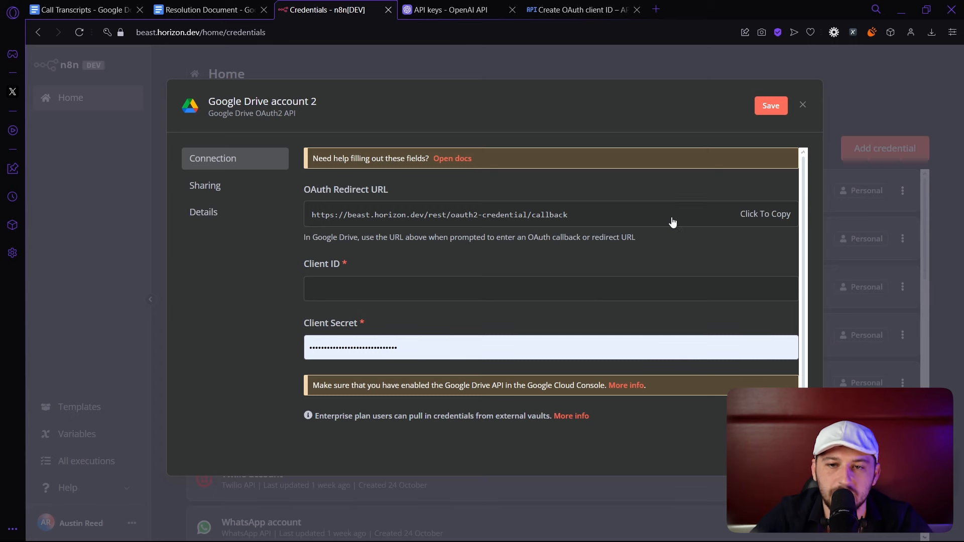
# Paste the n8n redirect URL into the new client's URIs 1 entry.
pyautogui.click(577, 10)
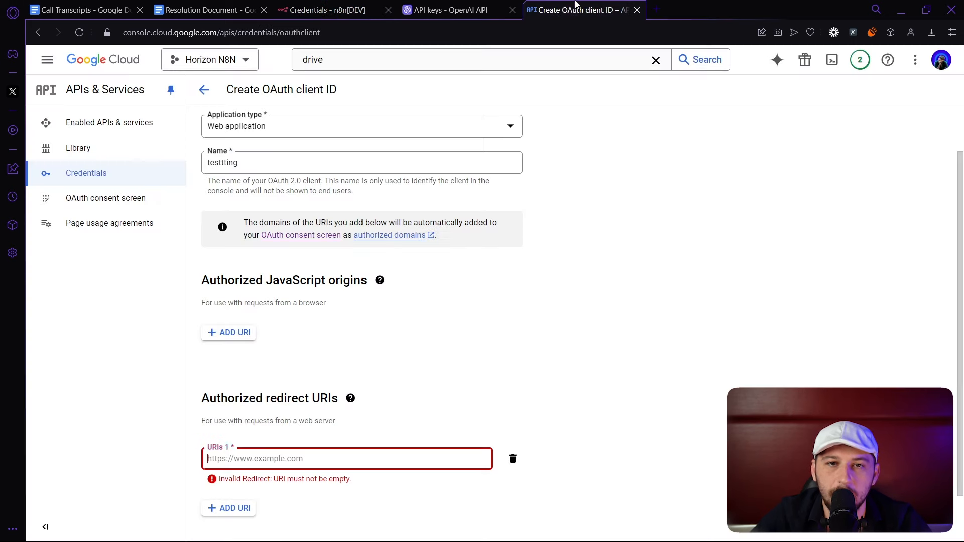
pyautogui.click(224, 455)
pyautogui.click(221, 464)
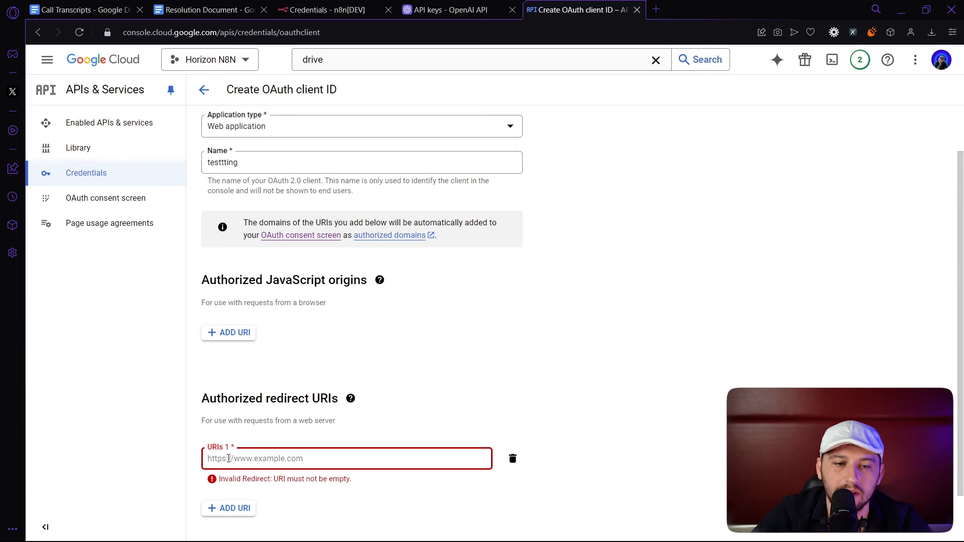
pyautogui.write('https://beast.horizon.dev/rest/oauth2-credential/callback')
pyautogui.scroll(-1, 424, 461)
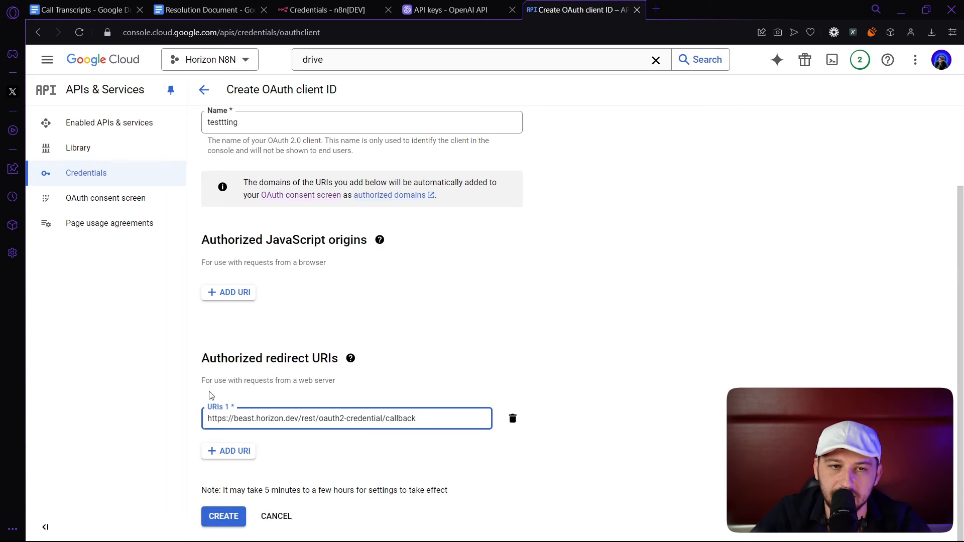
# Open the Test for youtube OAuth client and select its Client ID and Client secret.
pyautogui.click(203, 90)
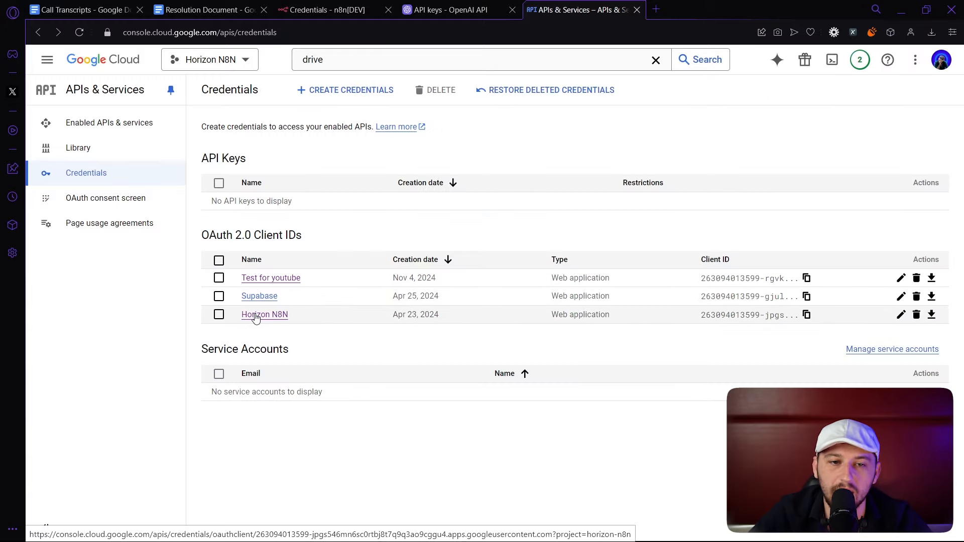
pyautogui.click(271, 278)
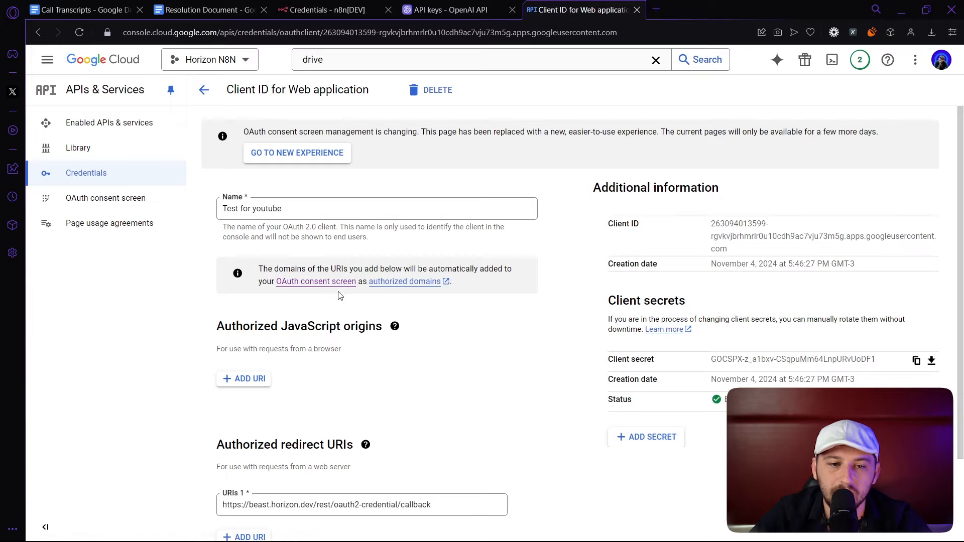
pyautogui.scroll(-2, 339, 295)
pyautogui.scroll(2, 386, 265)
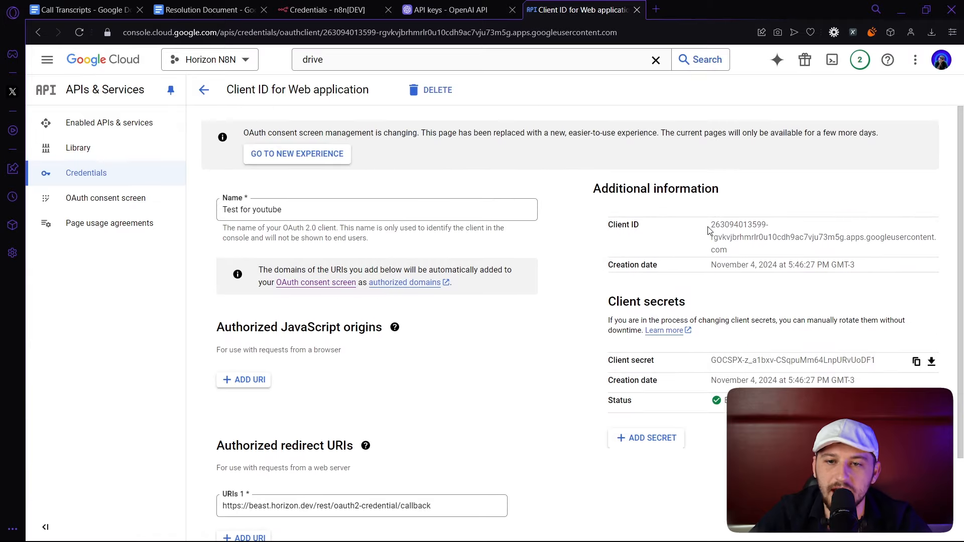
pyautogui.moveTo(708, 230); pyautogui.dragTo(737, 251)
pyautogui.moveTo(710, 362); pyautogui.dragTo(871, 356)
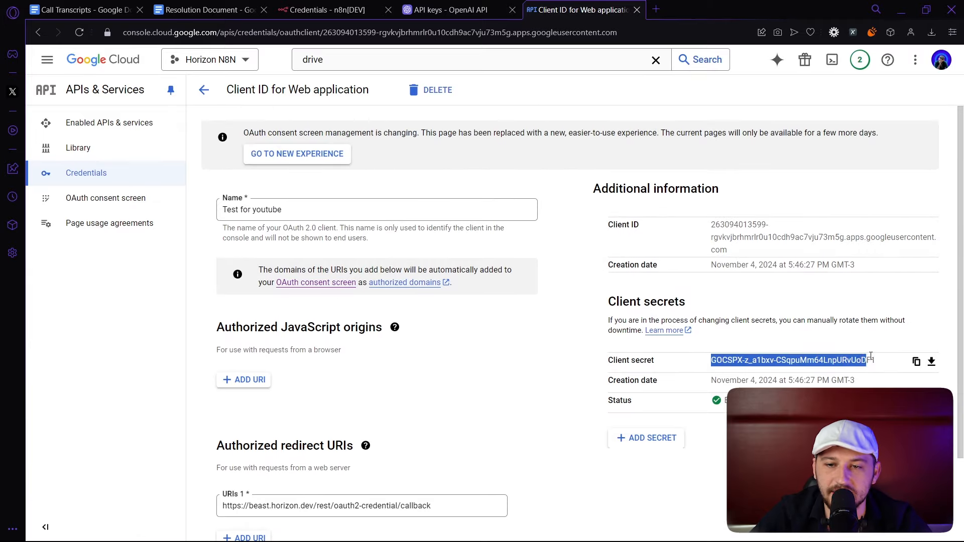
# Focus the Google Drive credential's Client ID and Client Secret fields, then go to OpenAI's API keys.
pyautogui.click(338, 14)
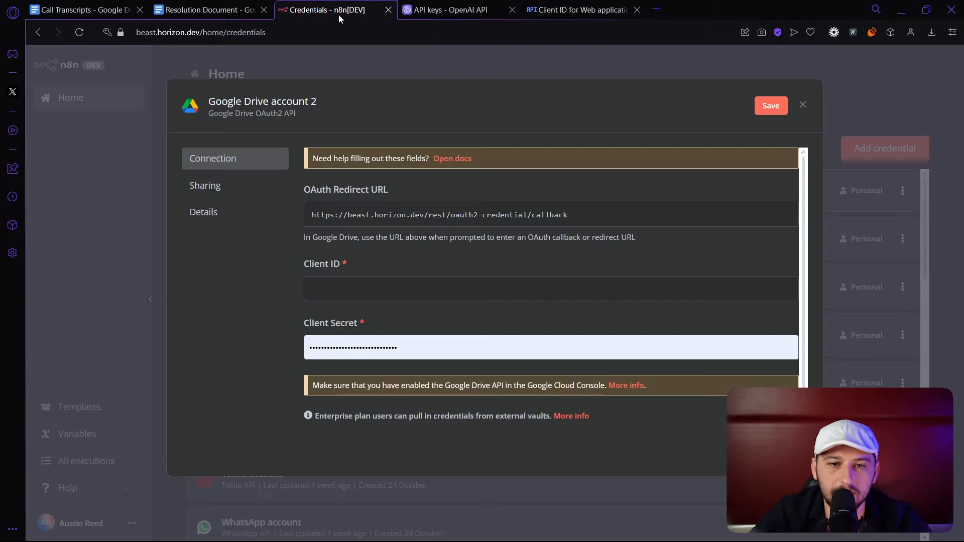
pyautogui.click(349, 290)
pyautogui.click(409, 352)
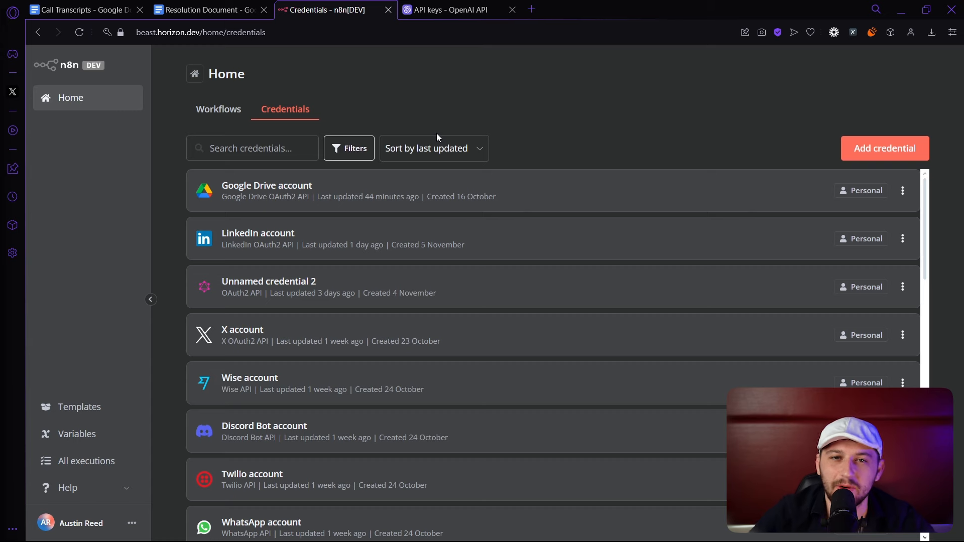
pyautogui.click(449, 9)
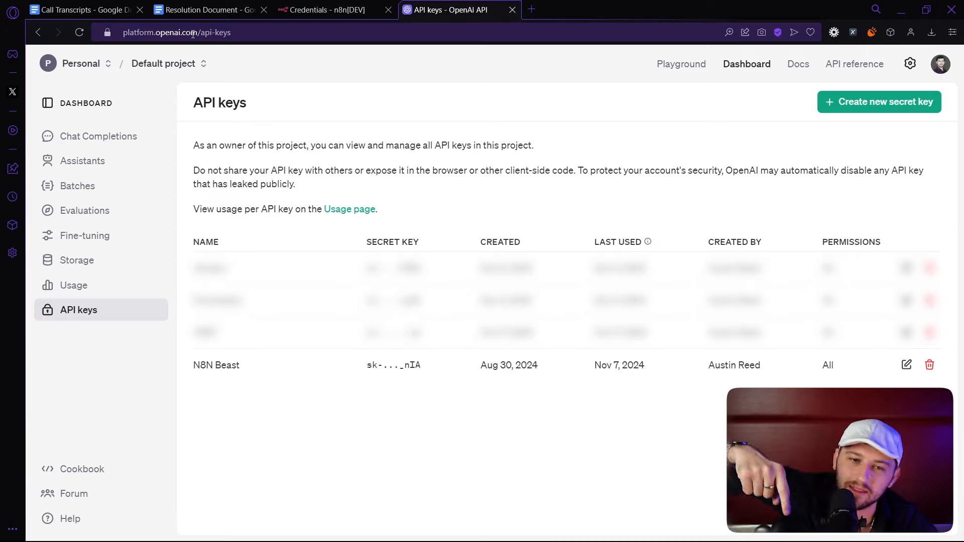
# Draft an OpenAI secret key named 'test key', then check the existing N8N Beast key.
pyautogui.click(887, 104)
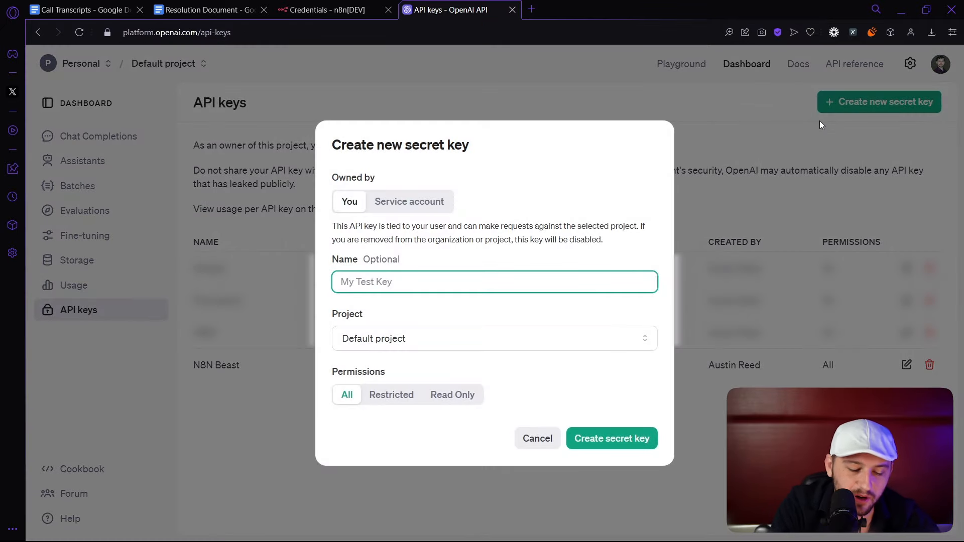
pyautogui.write('test key')
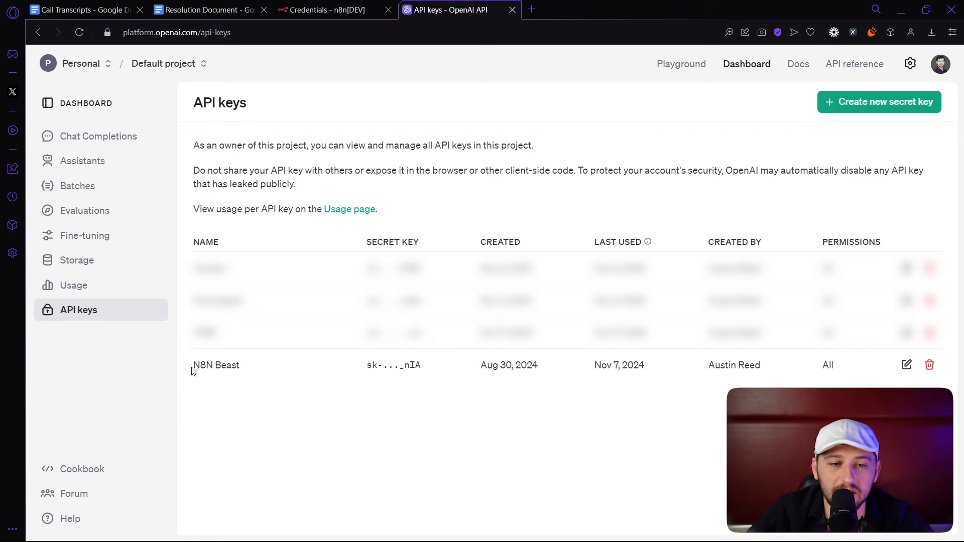
pyautogui.moveTo(194, 371); pyautogui.dragTo(880, 364)
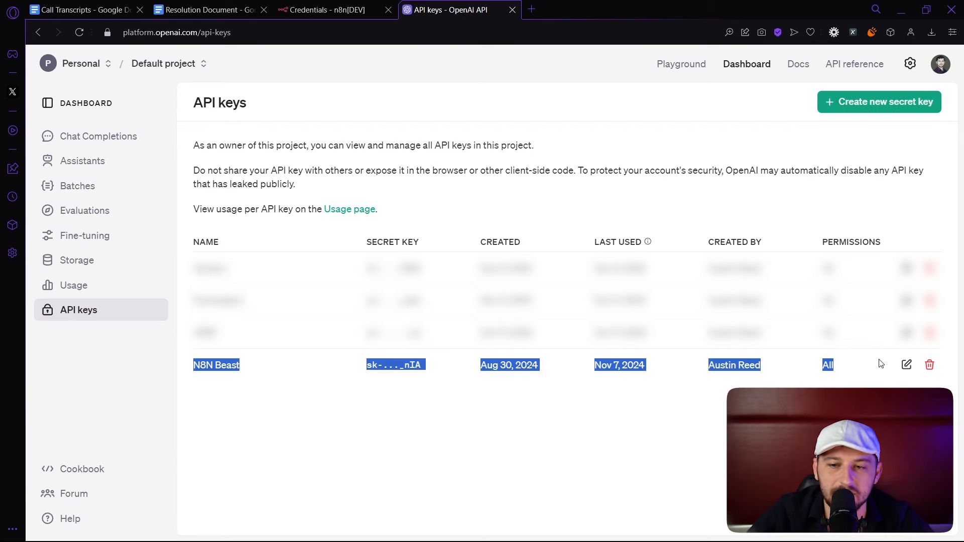
pyautogui.click(416, 394)
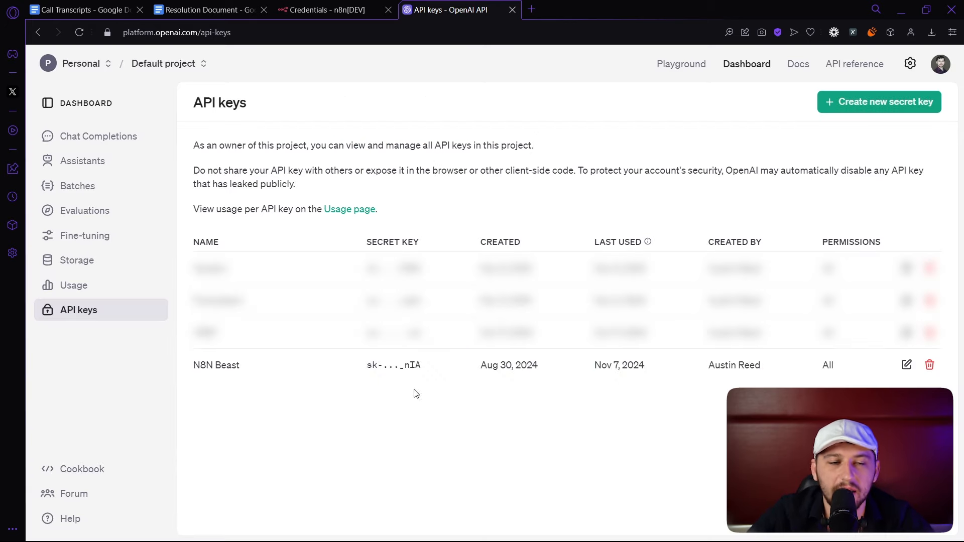
pyautogui.click(334, 10)
# Begin a new OpenAI credential, then close the form without saving it.
pyautogui.click(881, 150)
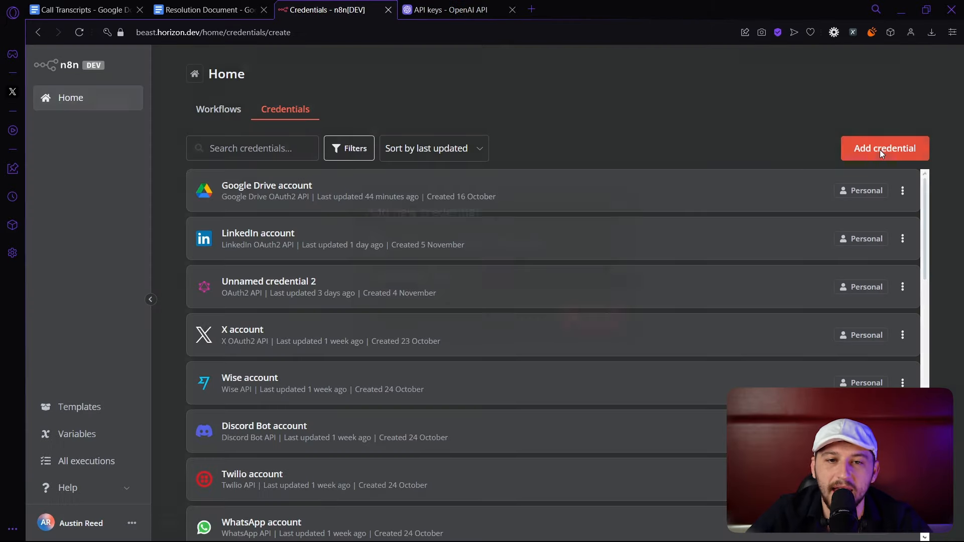
pyautogui.write('op')
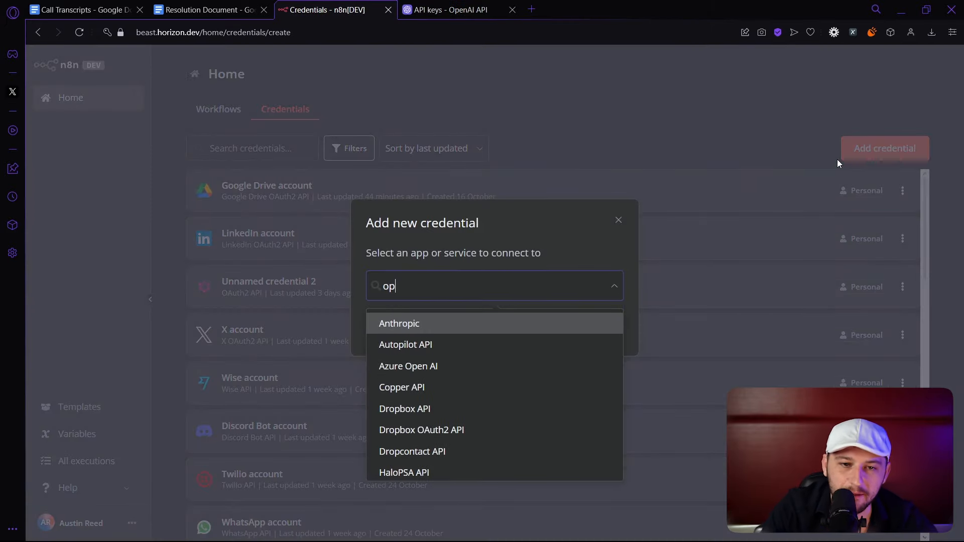
pyautogui.write('e')
pyautogui.click(458, 351)
pyautogui.click(599, 327)
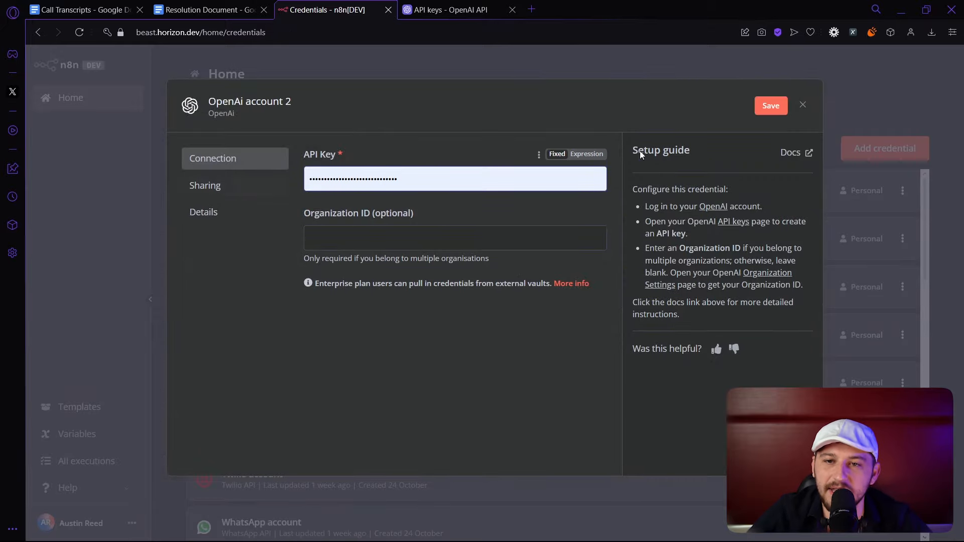
pyautogui.click(802, 105)
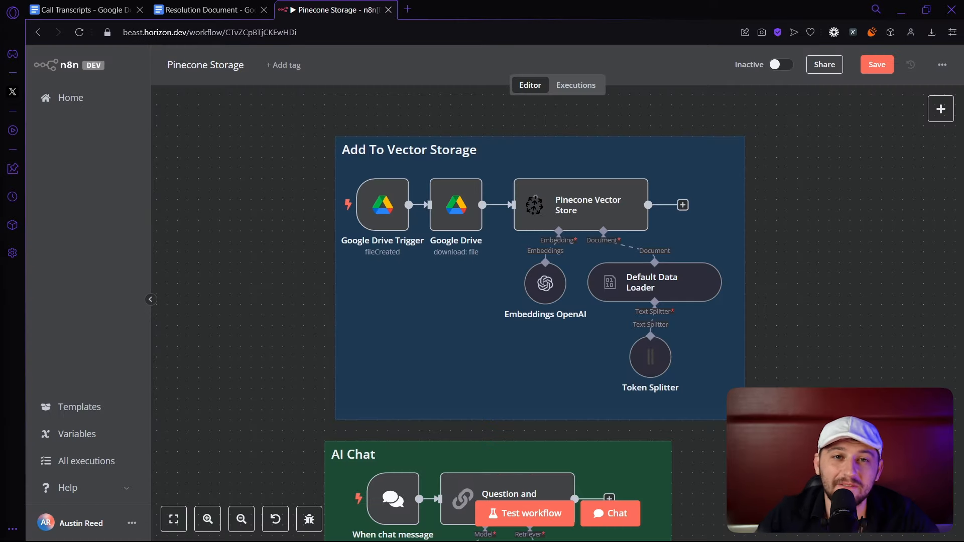
# Scroll between the Add To Vector Storage and AI Chat groups, then switch to the Call Transcripts document.
pyautogui.scroll(-5, 362, 276)
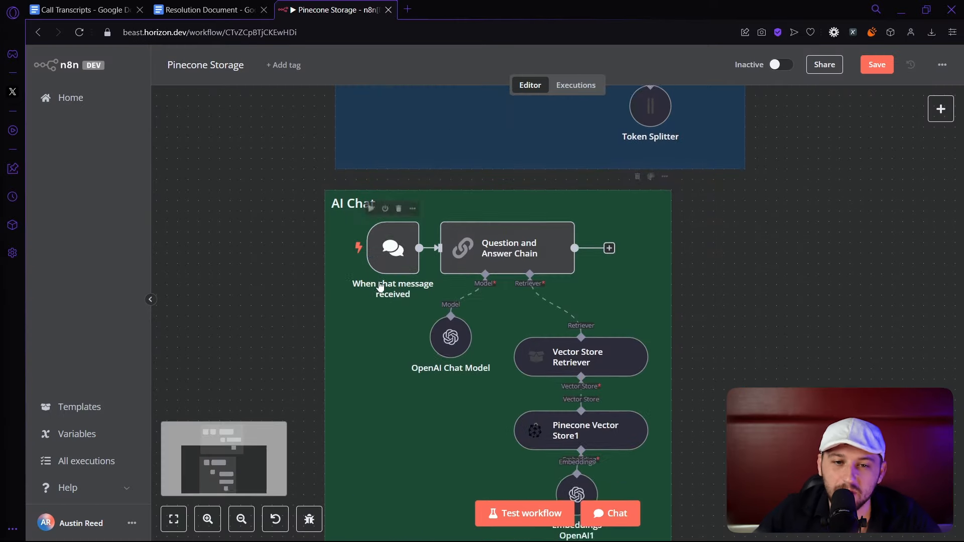
pyautogui.scroll(5, 465, 327)
pyautogui.scroll(-3, 474, 325)
pyautogui.scroll(4, 474, 325)
pyautogui.scroll(1, 472, 324)
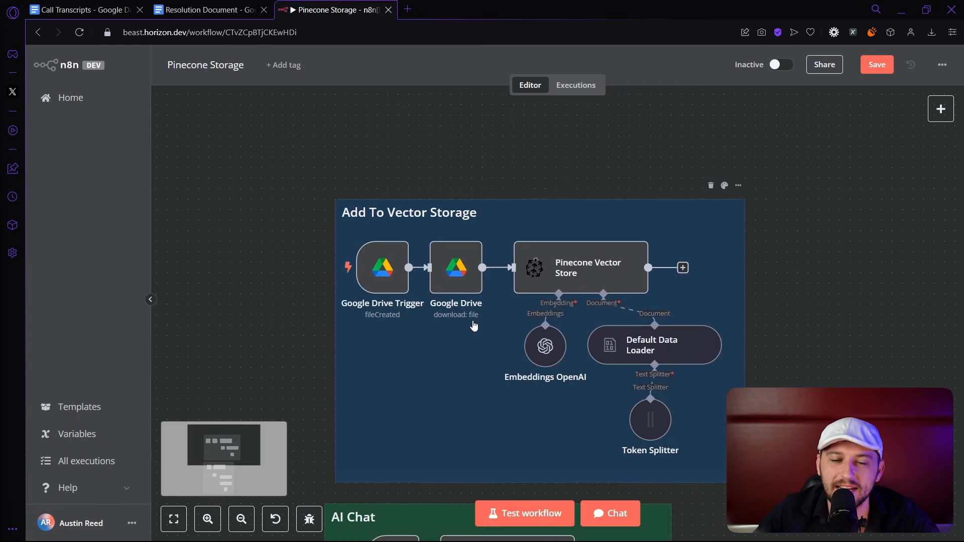
pyautogui.scroll(-1, 471, 323)
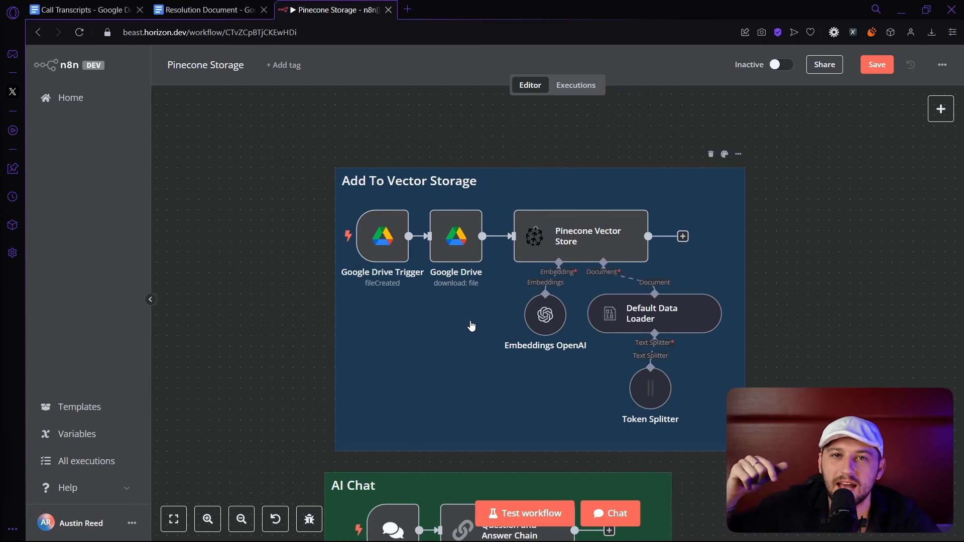
pyautogui.scroll(-1, 487, 324)
pyautogui.scroll(1, 495, 324)
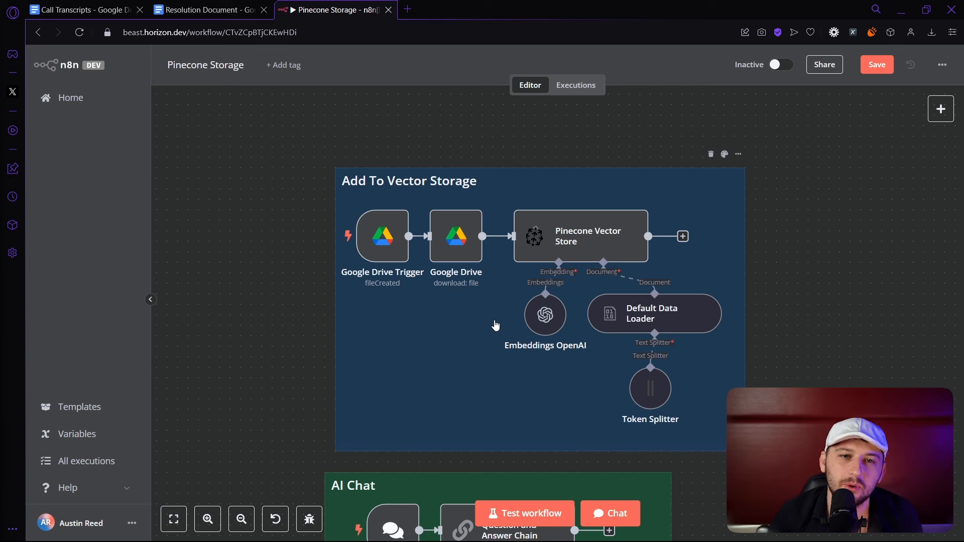
pyautogui.click(111, 10)
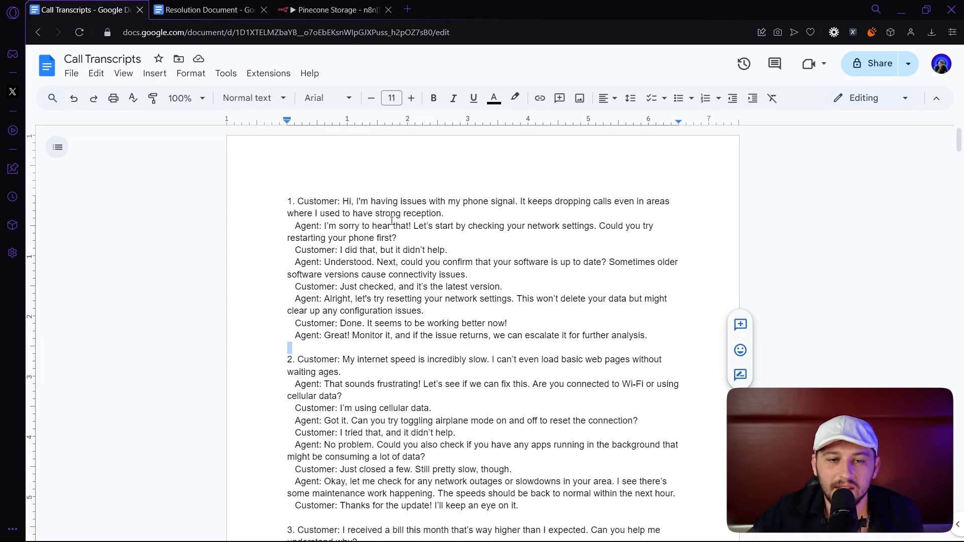
# Skim the Call Transcripts doc, then scroll through the Resolution Document.
pyautogui.scroll(-9, 391, 221)
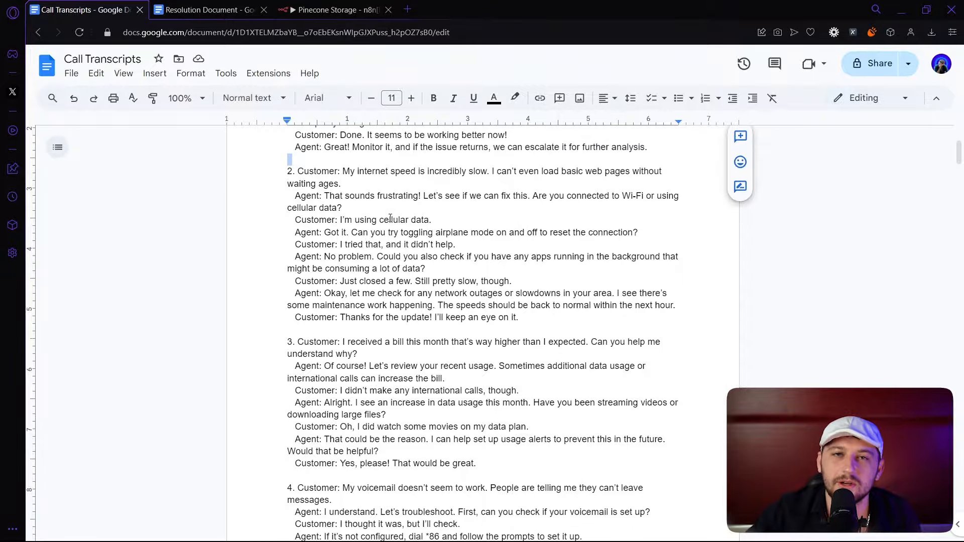
pyautogui.scroll(7, 390, 218)
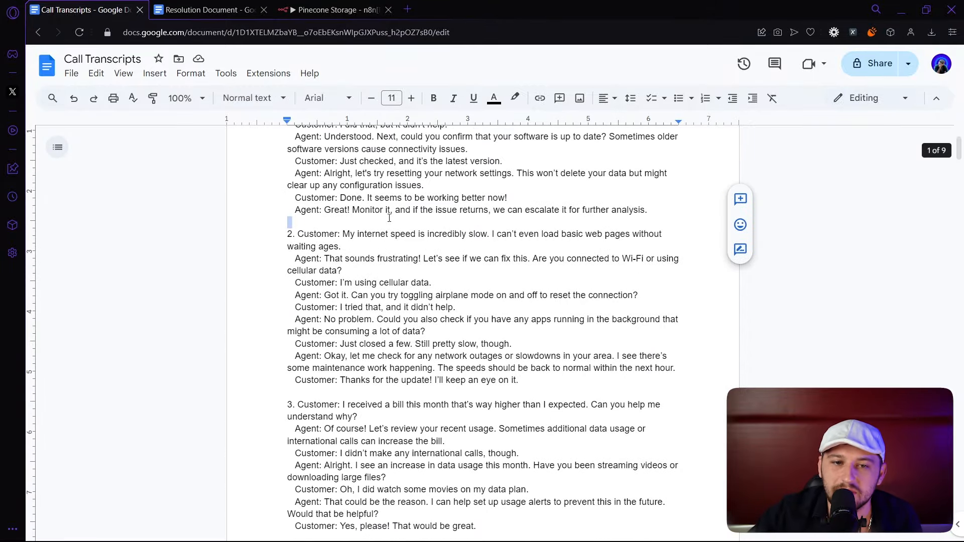
pyautogui.click(206, 10)
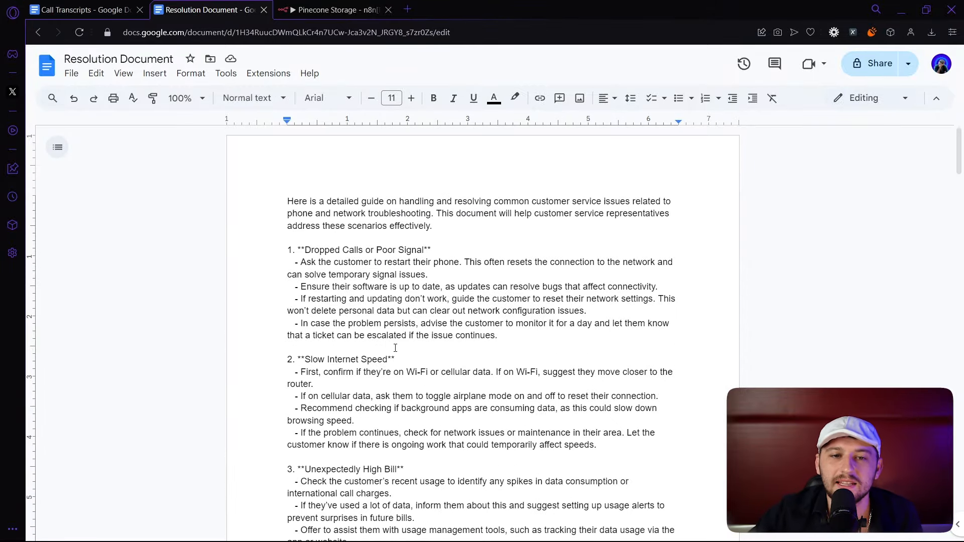
pyautogui.scroll(-20, 399, 341)
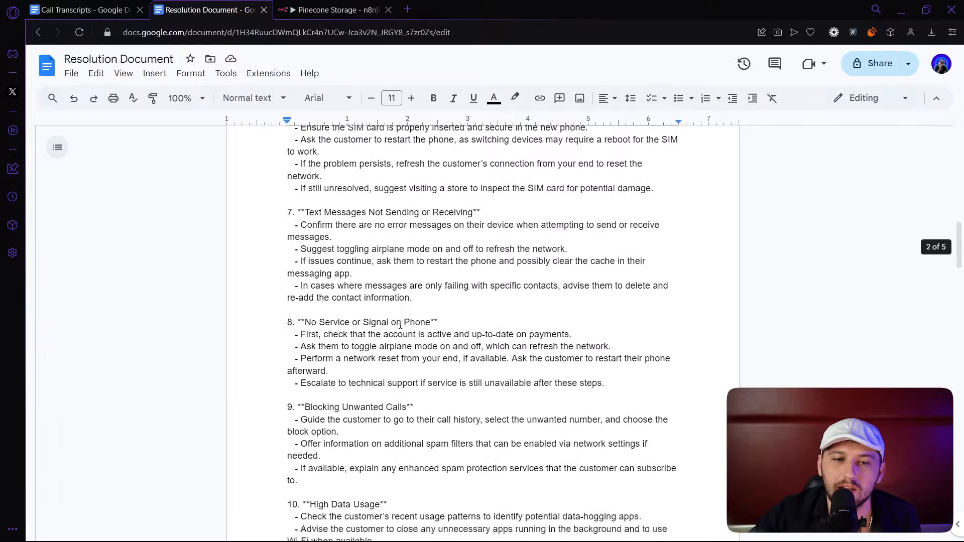
pyautogui.scroll(-1, 400, 325)
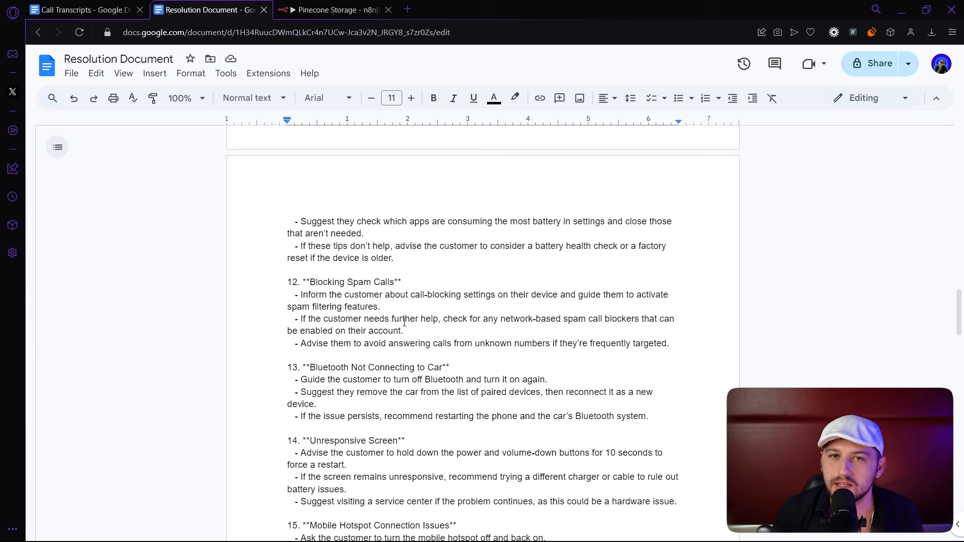
pyautogui.scroll(20, 405, 322)
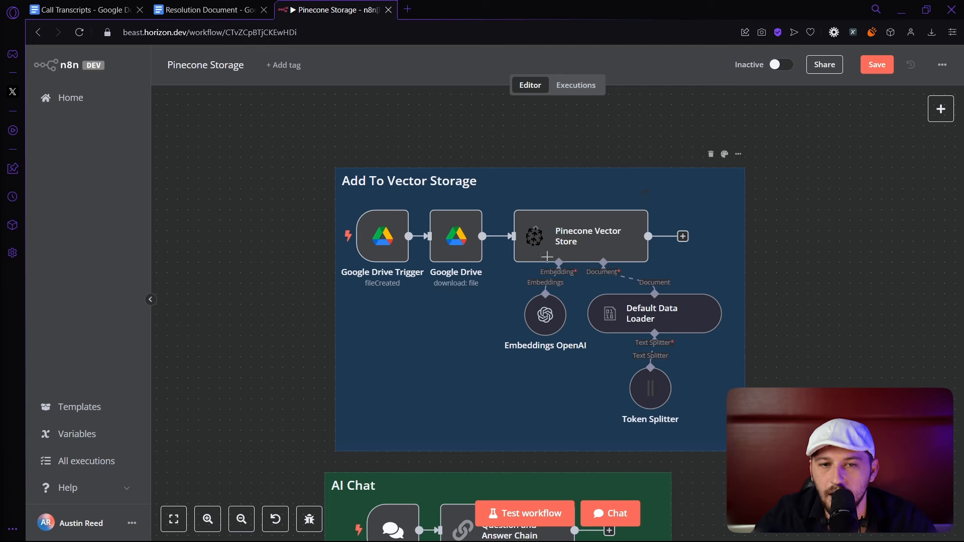
# Keep the existing Google Drive account and Every Minute polling, then fetch a test event returning 1 file.
pyautogui.doubleClick(392, 246)
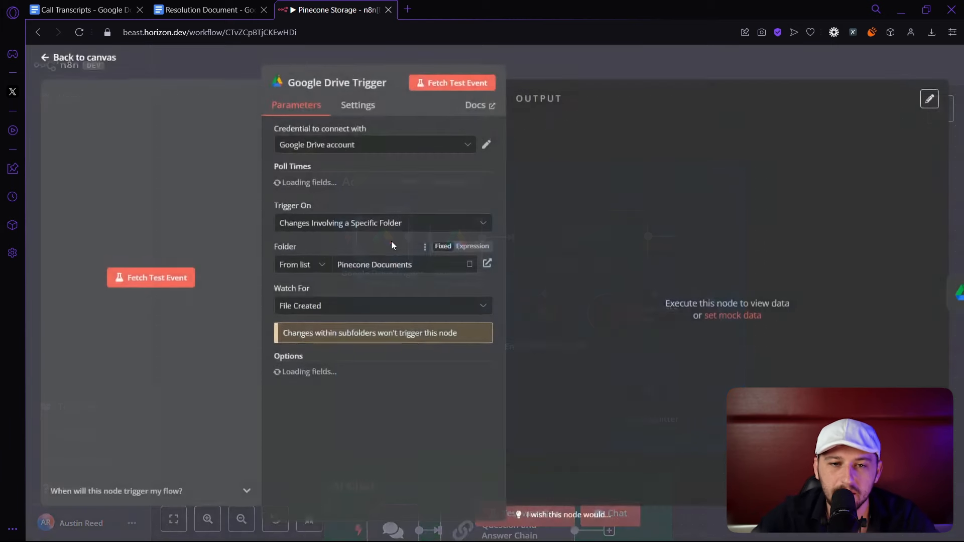
pyautogui.click(296, 145)
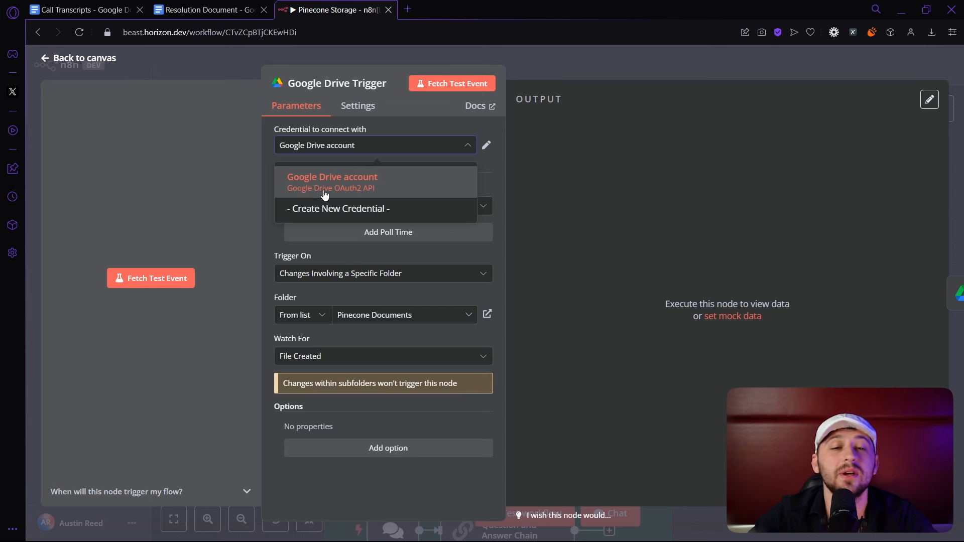
pyautogui.click(585, 223)
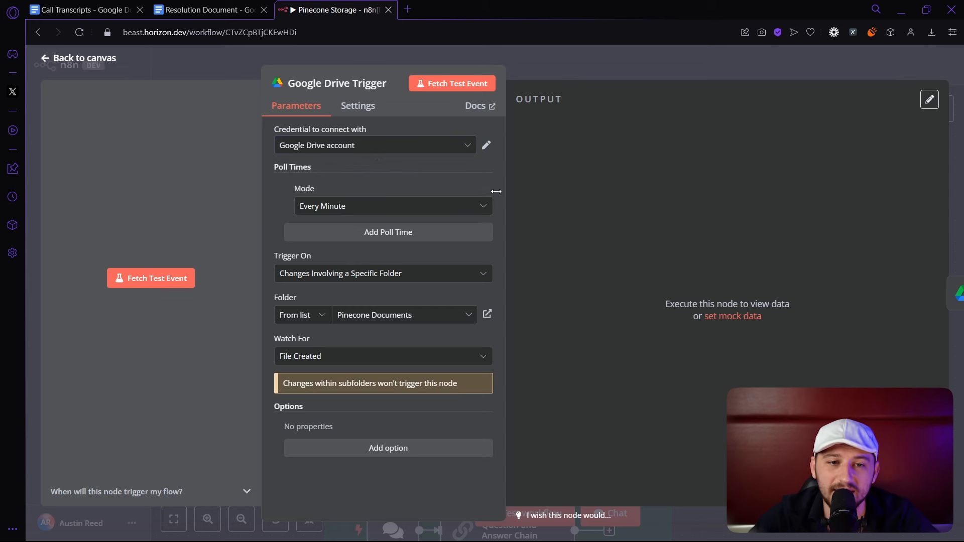
pyautogui.click(333, 211)
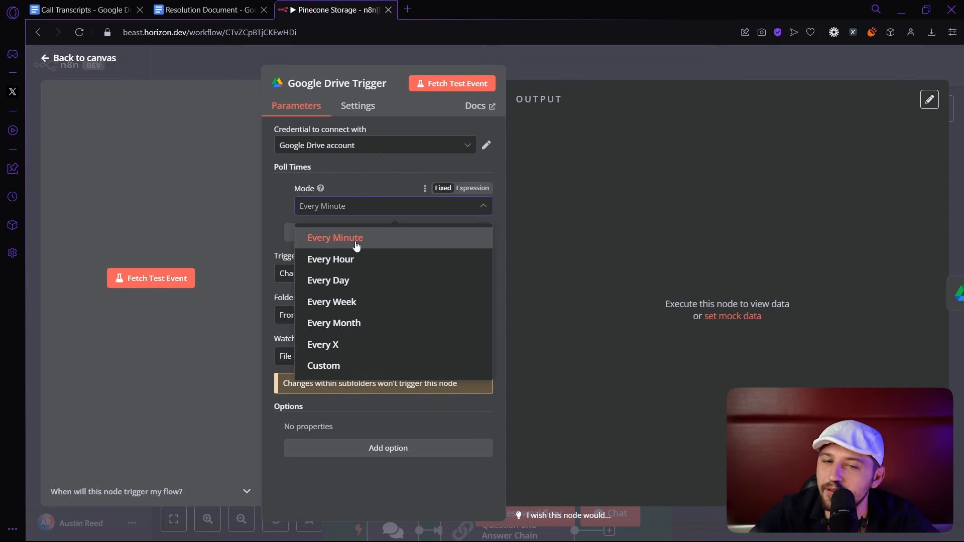
pyautogui.click(534, 224)
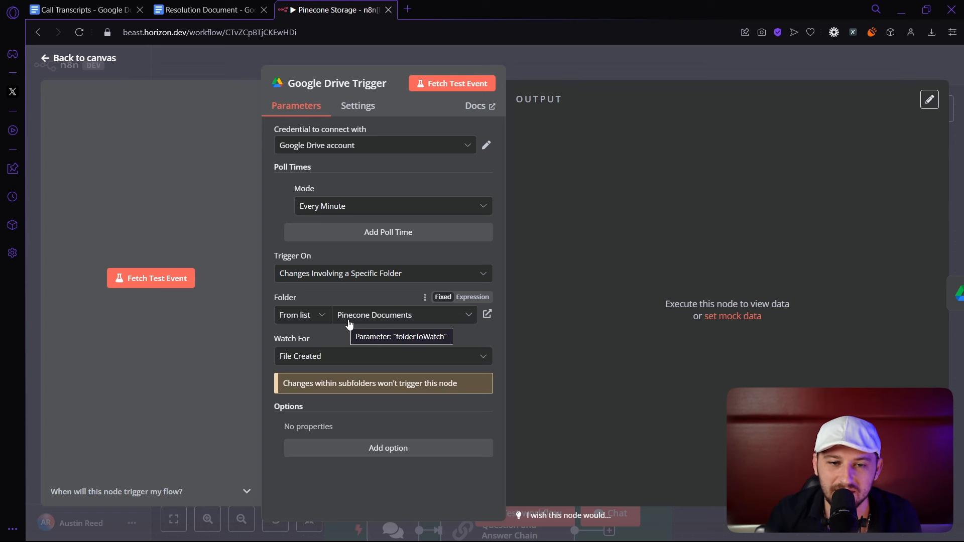
pyautogui.click(437, 83)
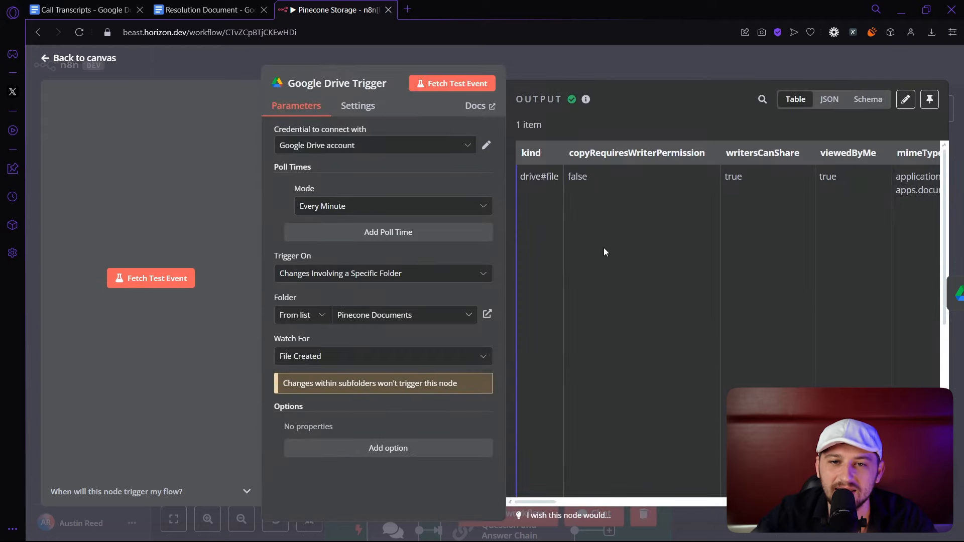
pyautogui.moveTo(547, 497); pyautogui.dragTo(600, 499)
pyautogui.scroll(3, 581, 443)
pyautogui.press('Escape')
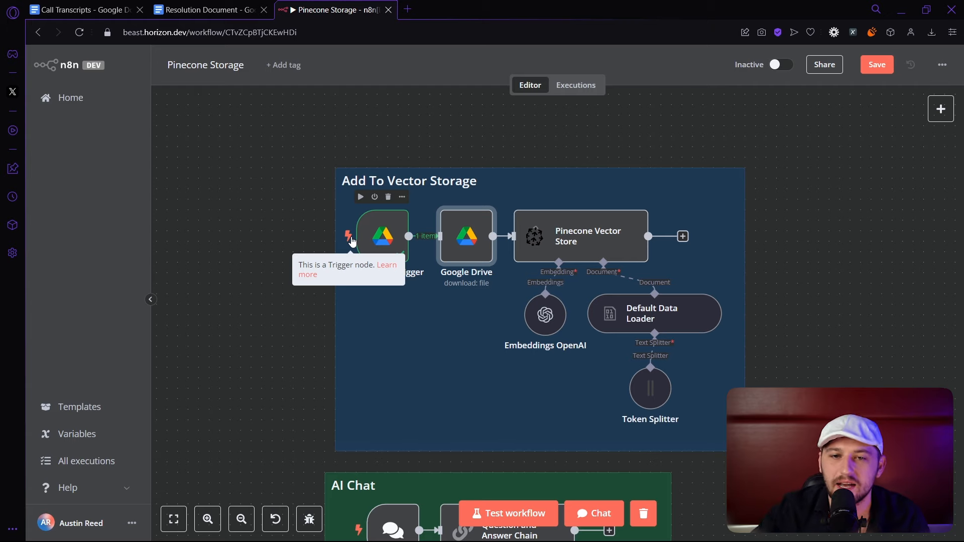
# Map the trigger's file id into File By ID and test-download the 16.3 kB Call Transcripts docx.
pyautogui.doubleClick(482, 248)
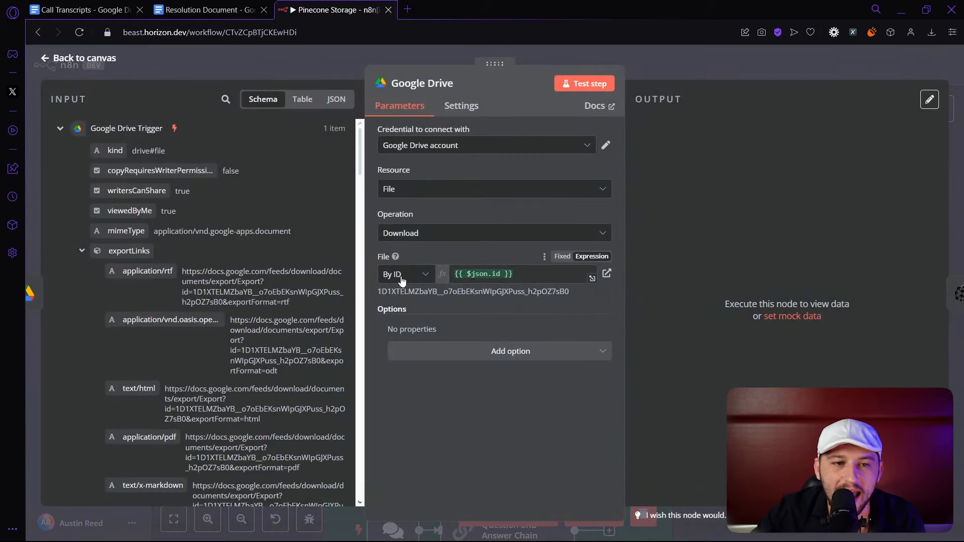
pyautogui.scroll(-15, 125, 151)
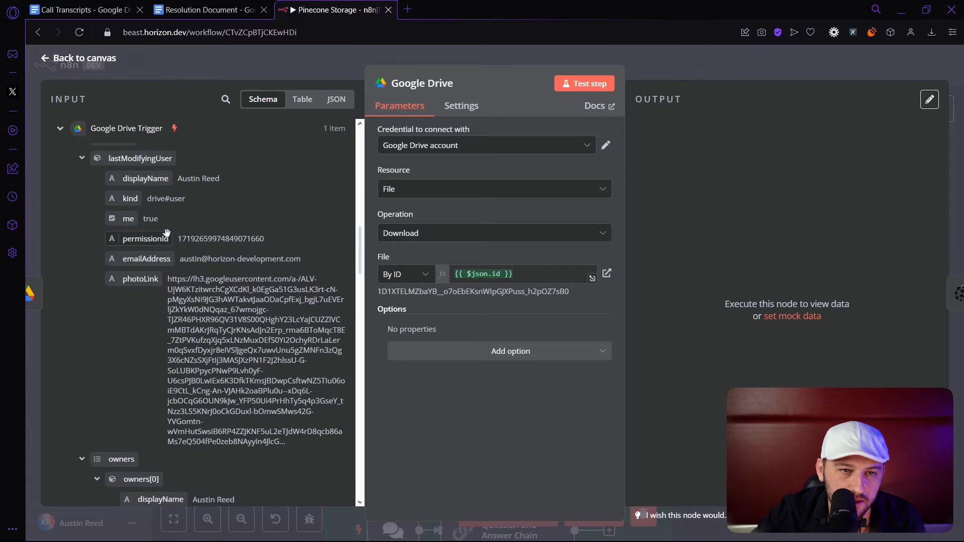
pyautogui.scroll(-8, 167, 232)
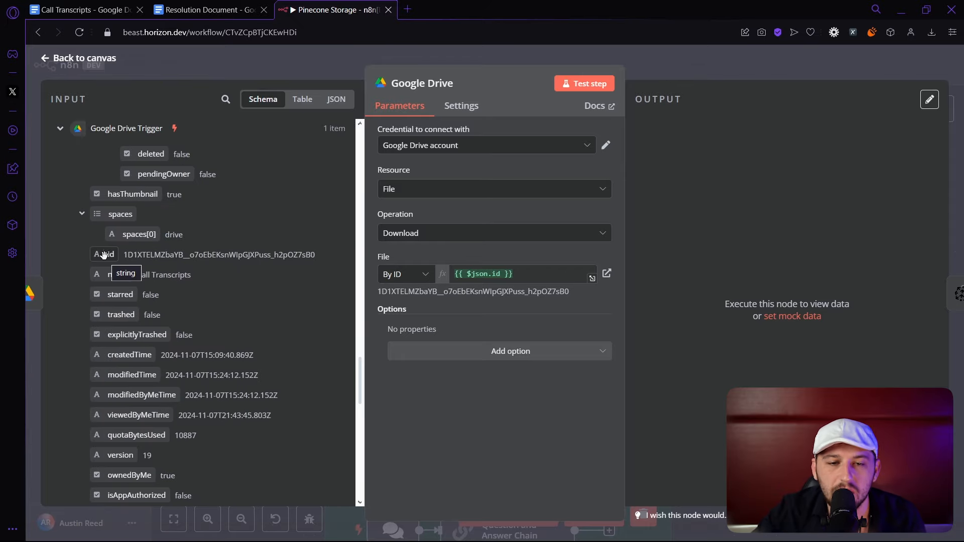
pyautogui.moveTo(104, 254); pyautogui.dragTo(512, 279)
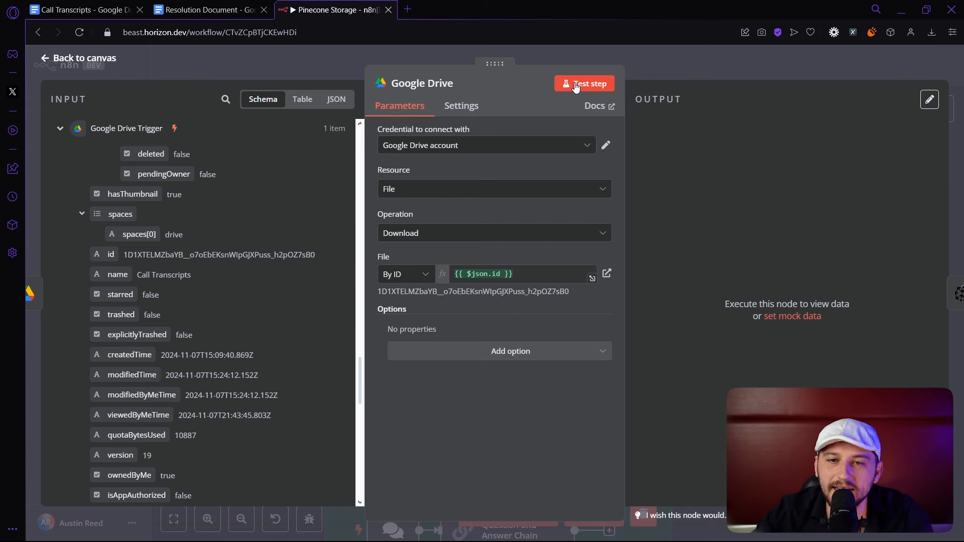
pyautogui.click(576, 86)
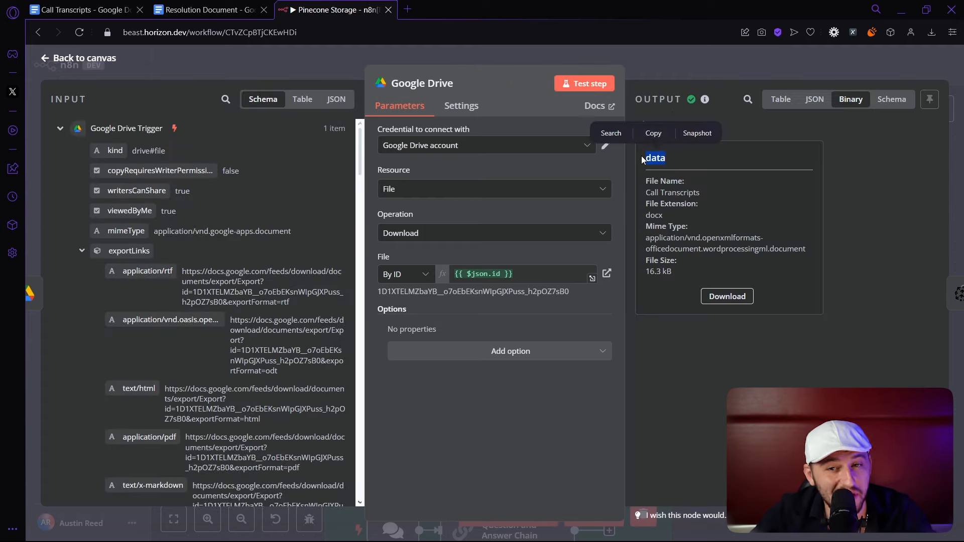
pyautogui.press('Escape')
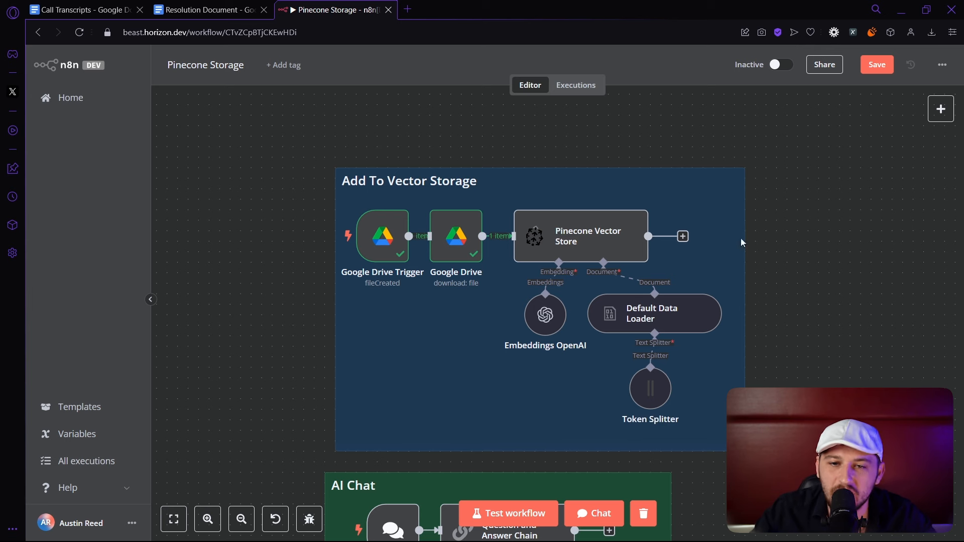
# Delete the old Pinecone Vector Store, Embeddings OpenAI, Default Data Loader and Token Splitter nodes.
pyautogui.click(631, 248)
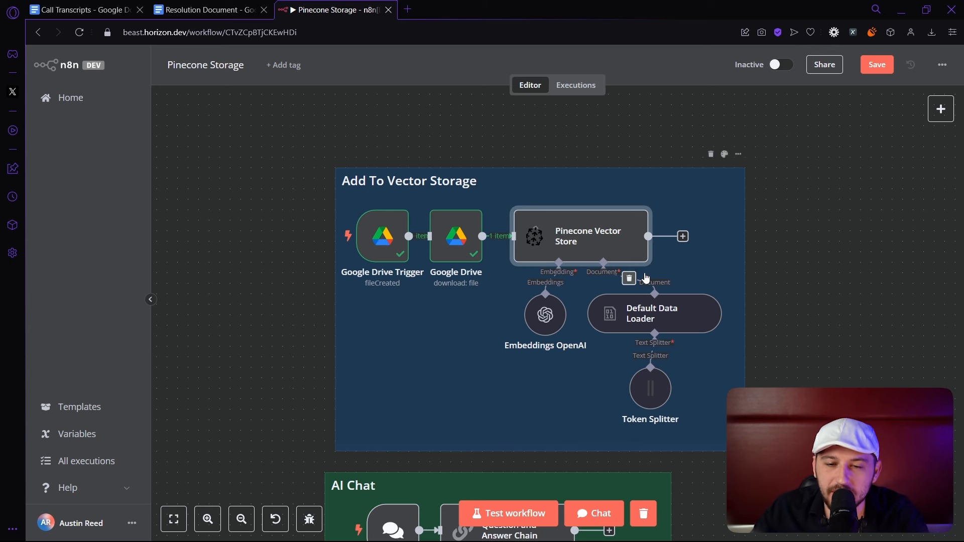
pyautogui.press('Delete')
pyautogui.press('Delete')
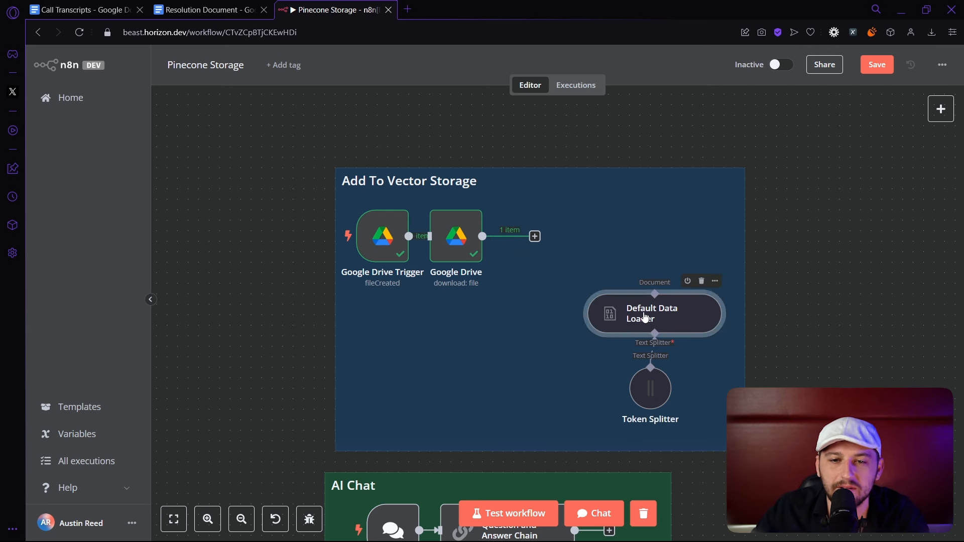
pyautogui.click(624, 316)
pyautogui.press('Delete')
pyautogui.click(653, 407)
pyautogui.press('Delete')
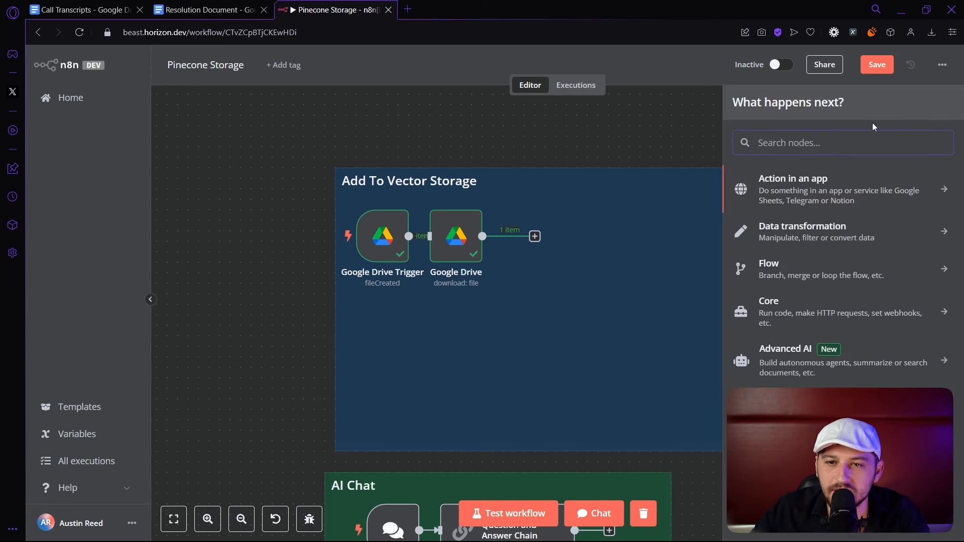
# Add a Pinecone Vector Store inserting documents into the ted index with the PineconeApi account.
pyautogui.write('pin')
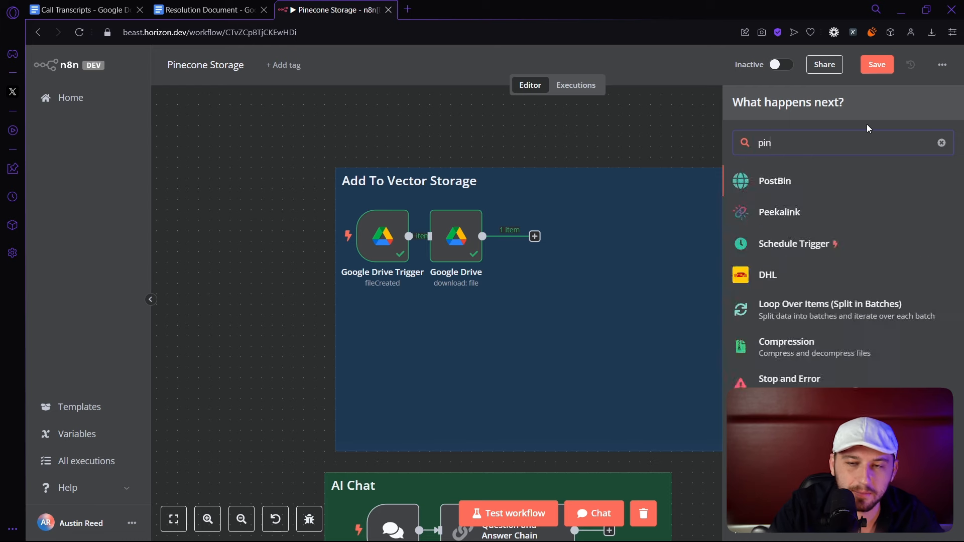
pyautogui.write('econe')
pyautogui.click(772, 194)
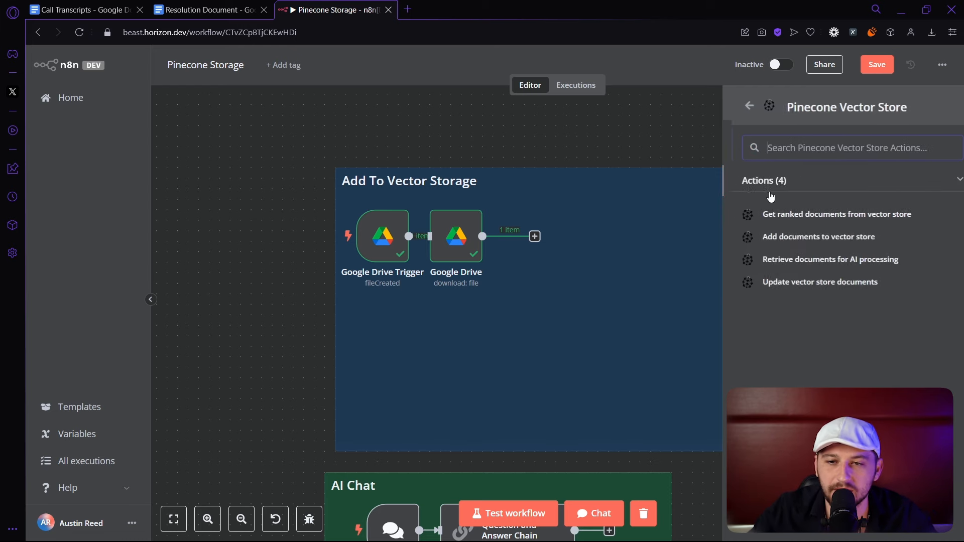
pyautogui.click(840, 241)
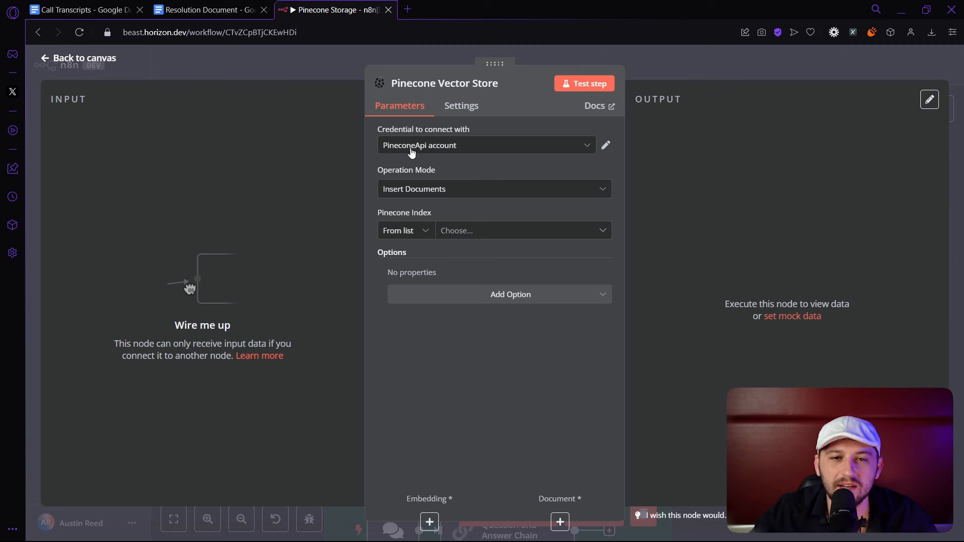
pyautogui.click(408, 150)
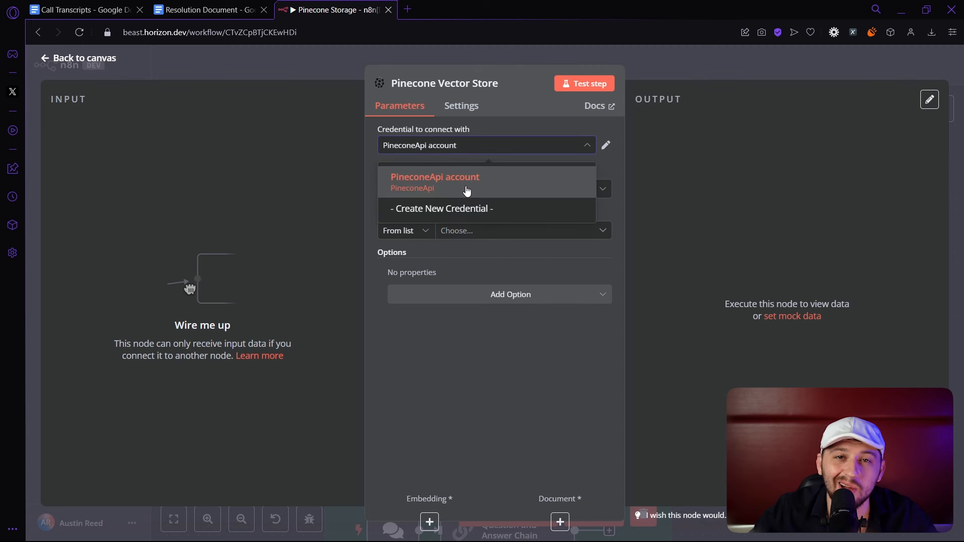
pyautogui.click(413, 175)
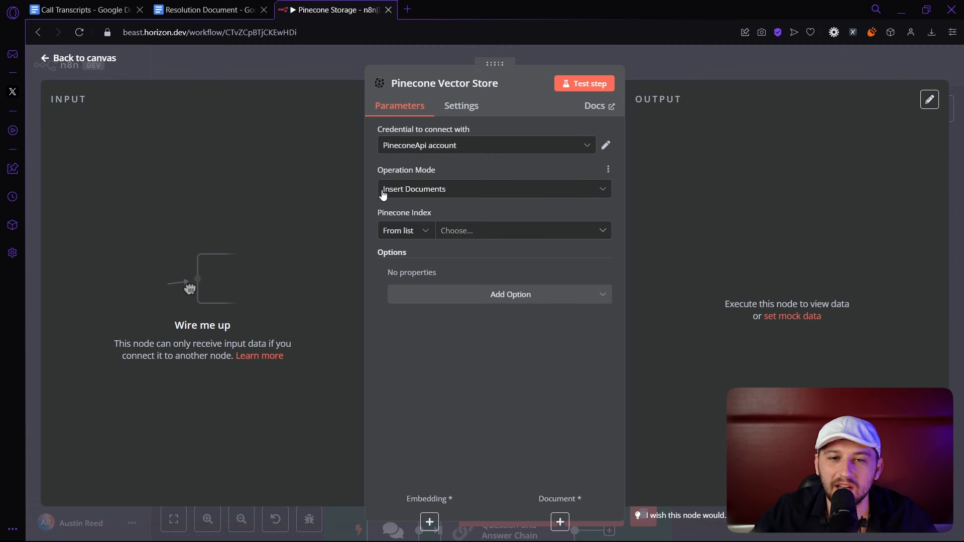
pyautogui.click(464, 231)
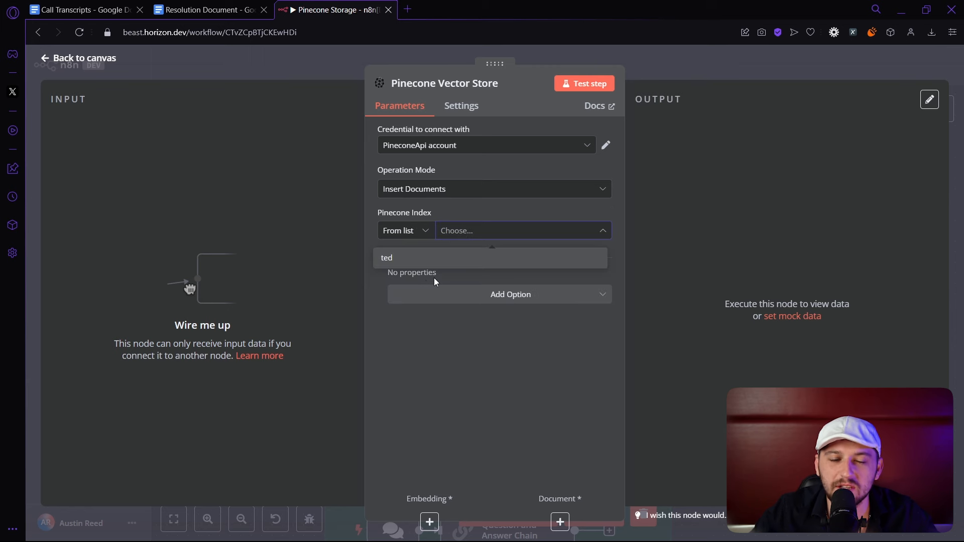
pyautogui.click(389, 257)
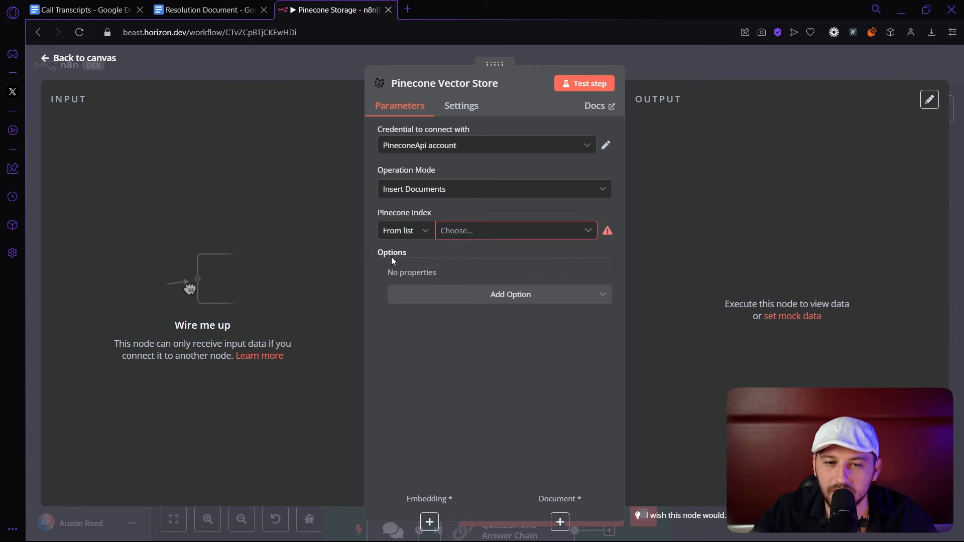
pyautogui.click(470, 236)
pyautogui.click(442, 259)
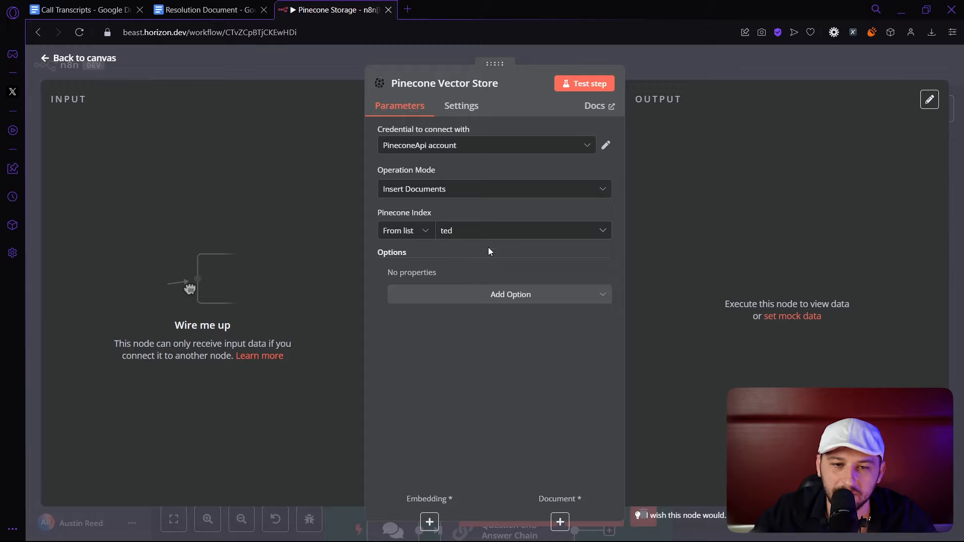
pyautogui.press('Escape')
pyautogui.moveTo(628, 187); pyautogui.dragTo(608, 230)
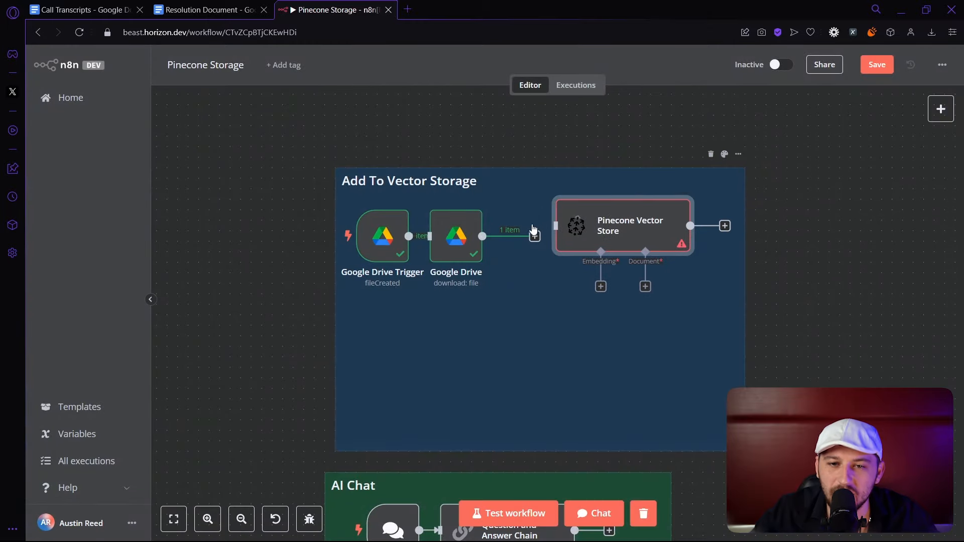
# Connect Google Drive to Pinecone Vector Store and attach Embeddings OpenAI using text-embedding-3-small.
pyautogui.moveTo(535, 237)
pyautogui.mouseDown()
pyautogui.moveTo(559, 234)
pyautogui.moveTo(547, 243)
pyautogui.mouseUp()
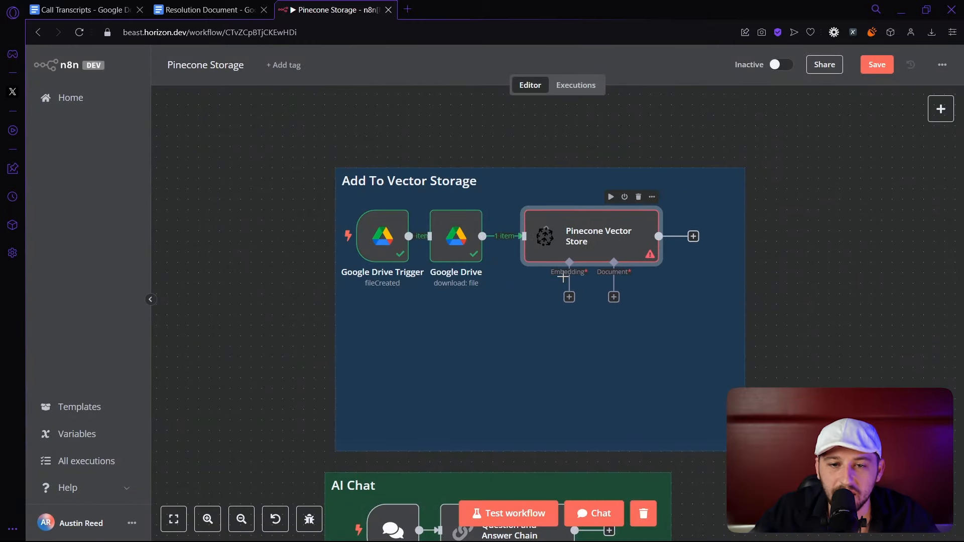
pyautogui.click(570, 297)
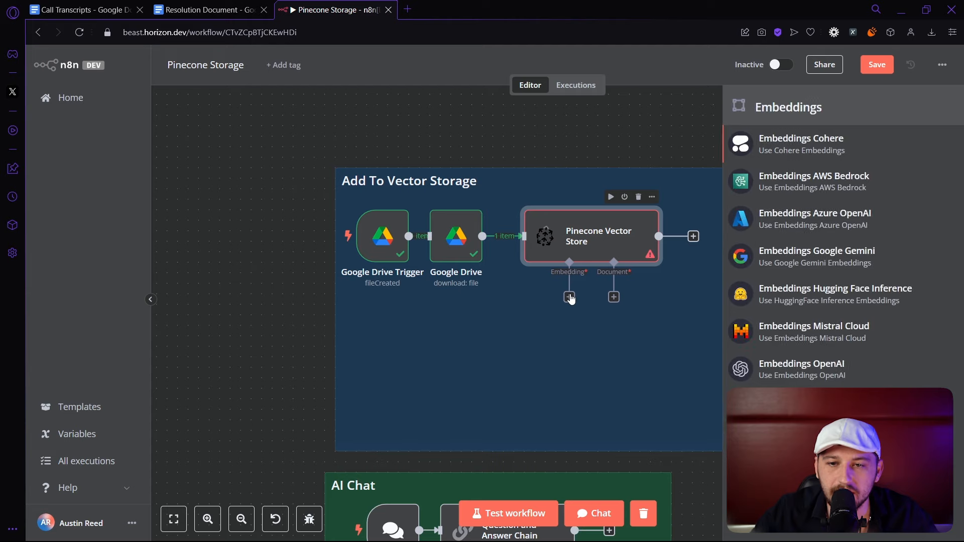
pyautogui.click(790, 377)
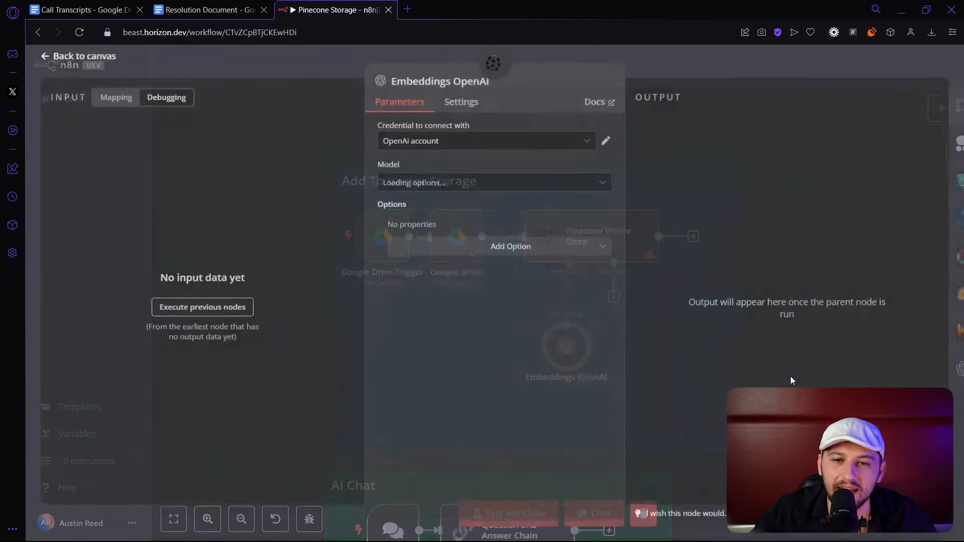
pyautogui.click(495, 190)
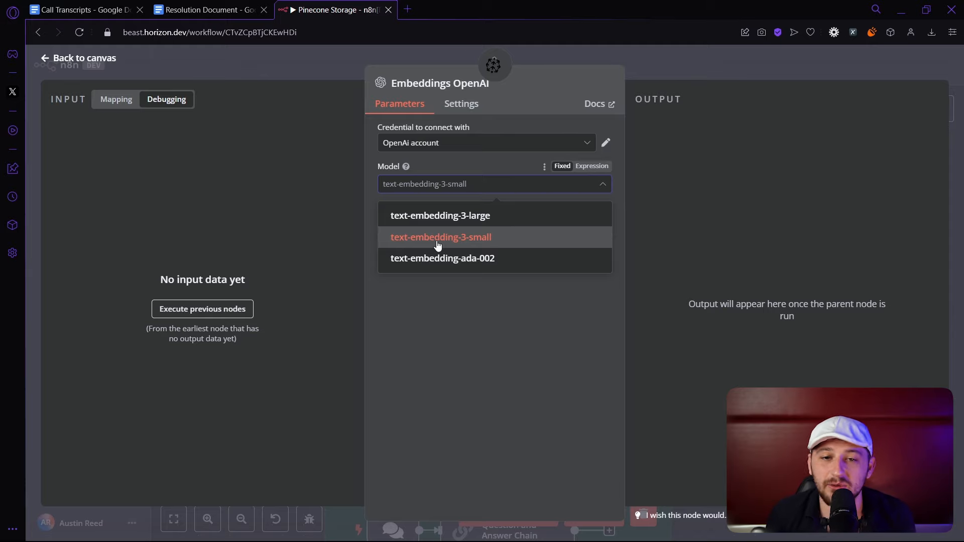
pyautogui.click(438, 238)
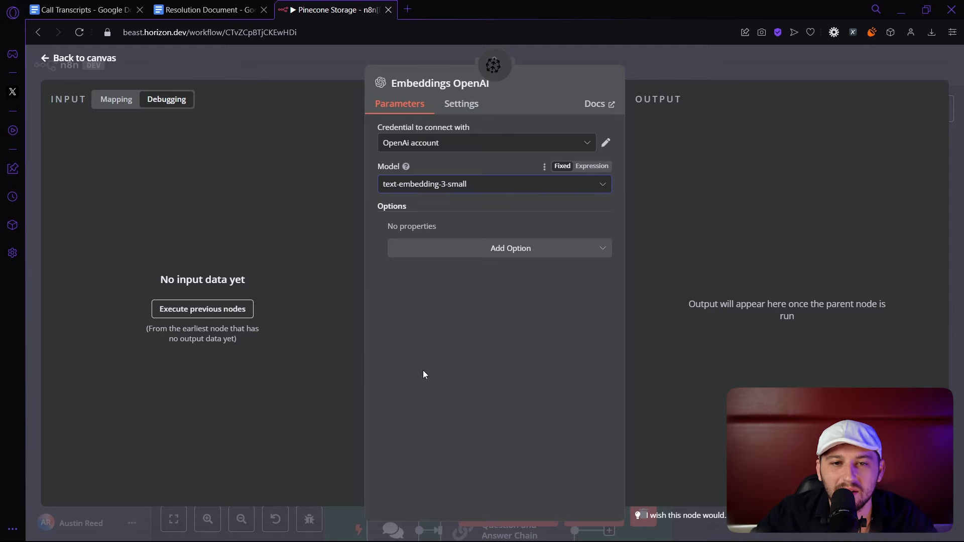
pyautogui.click(698, 57)
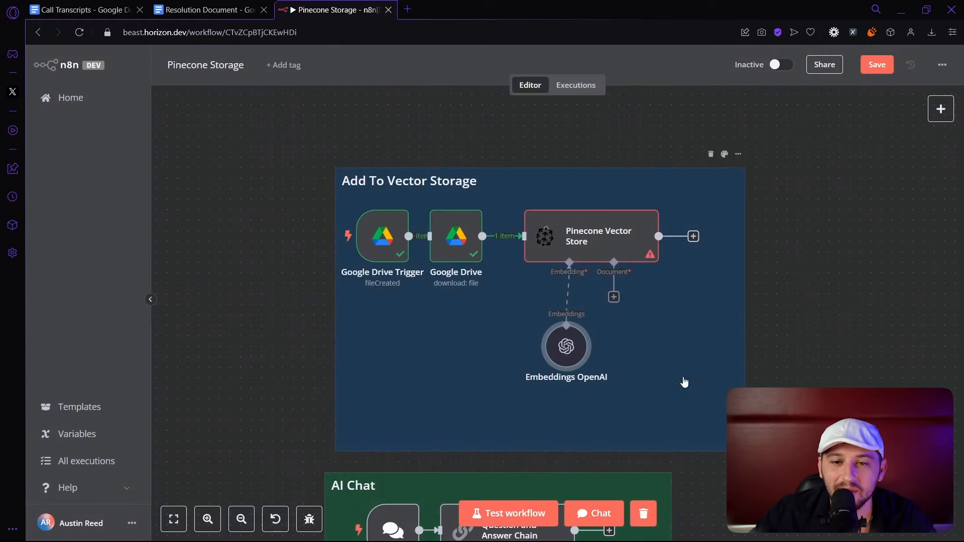
# Attach a Default Data Loader to the vector store's Document input, set to Binary data.
pyautogui.moveTo(562, 377); pyautogui.dragTo(541, 356)
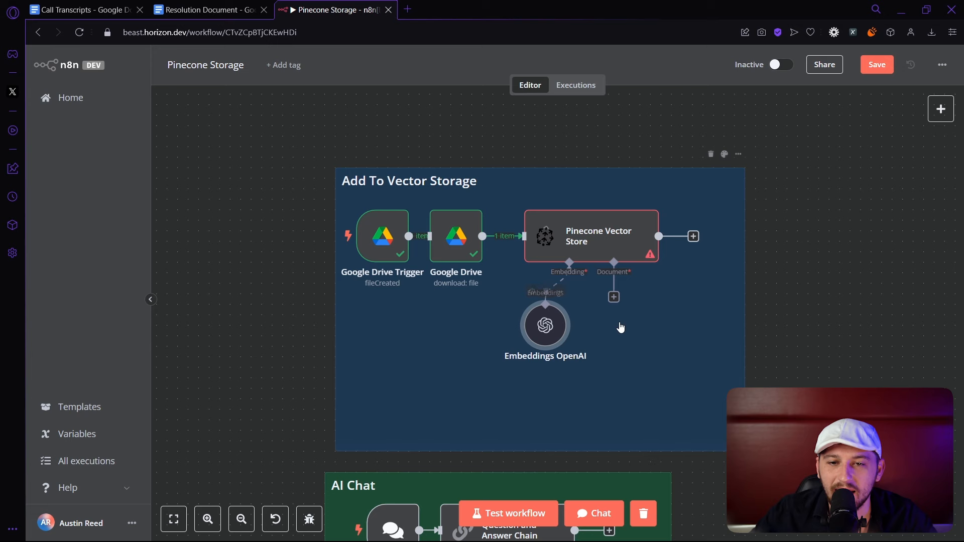
pyautogui.click(613, 297)
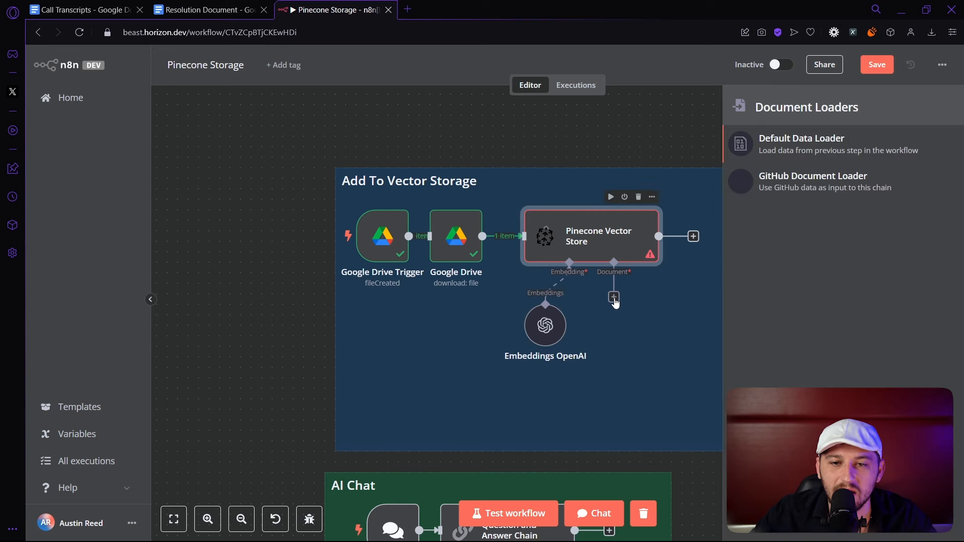
pyautogui.click(791, 146)
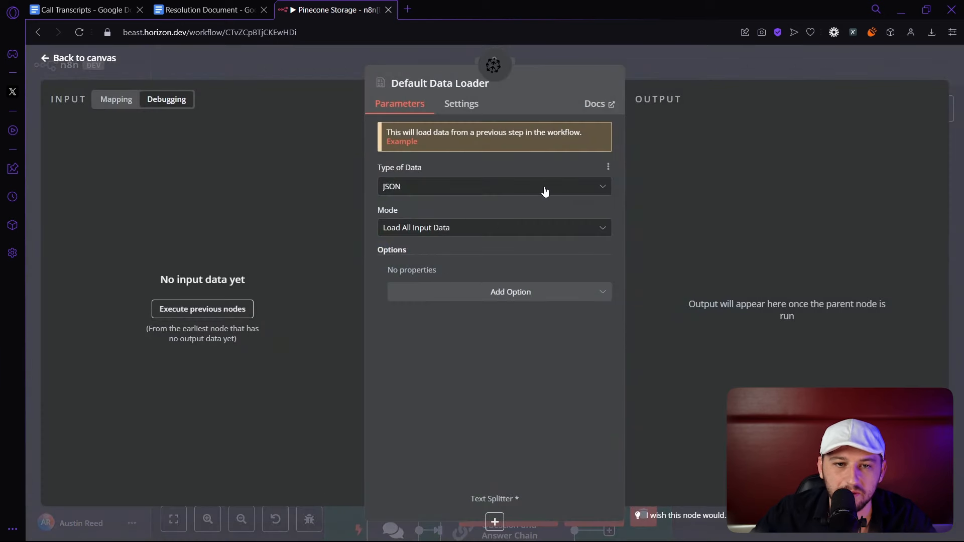
pyautogui.click(402, 193)
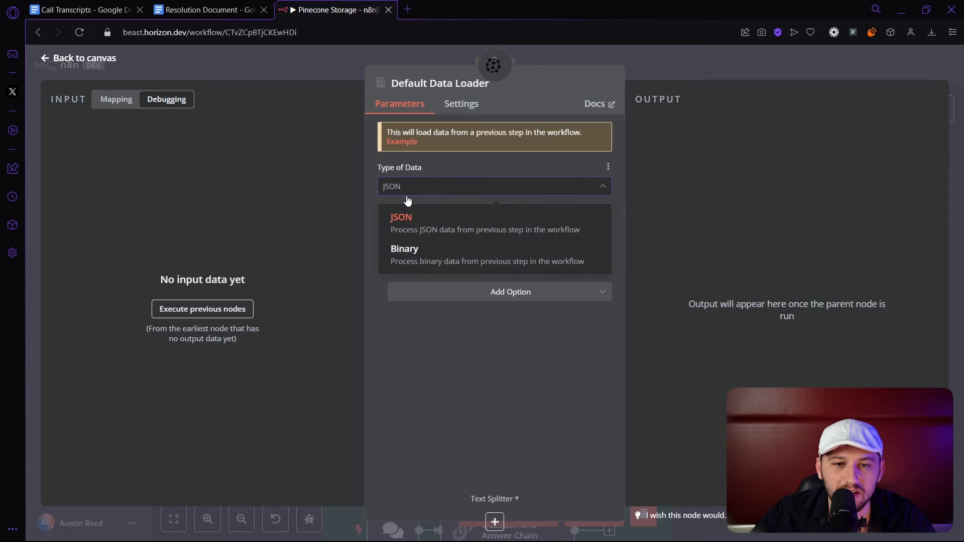
pyautogui.click(405, 248)
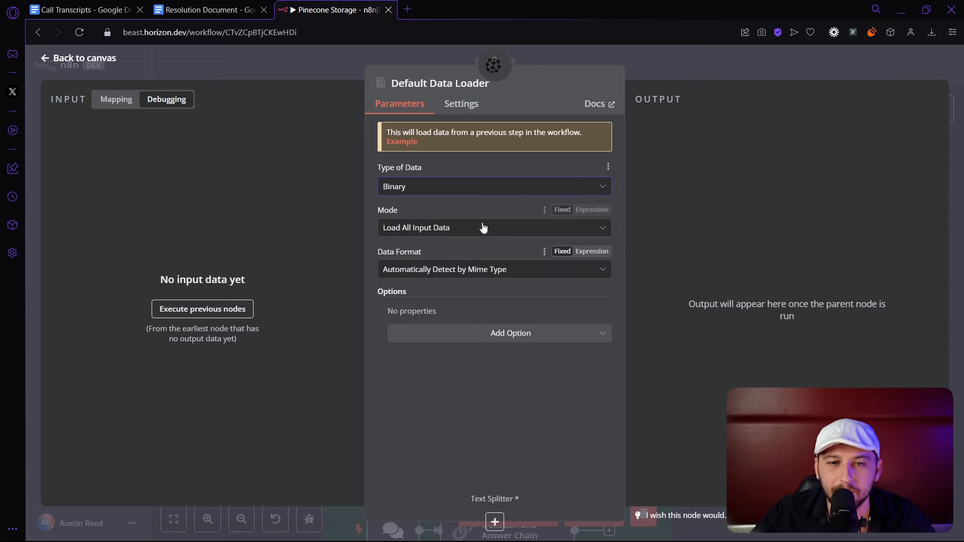
pyautogui.click(612, 64)
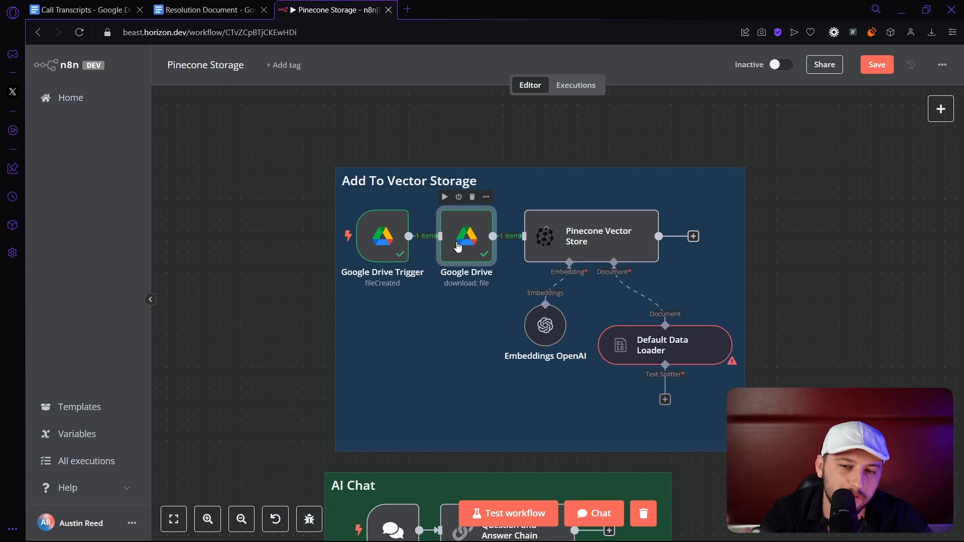
# Confirm the loader keeps Load All Input Data mode and Automatically Detect by Mime Type.
pyautogui.doubleClick(688, 351)
pyautogui.click(396, 233)
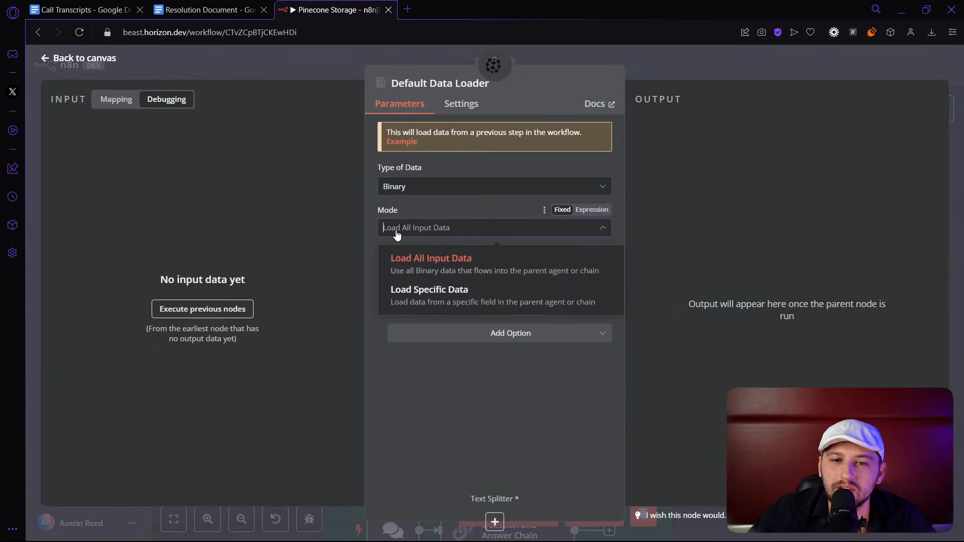
pyautogui.click(455, 264)
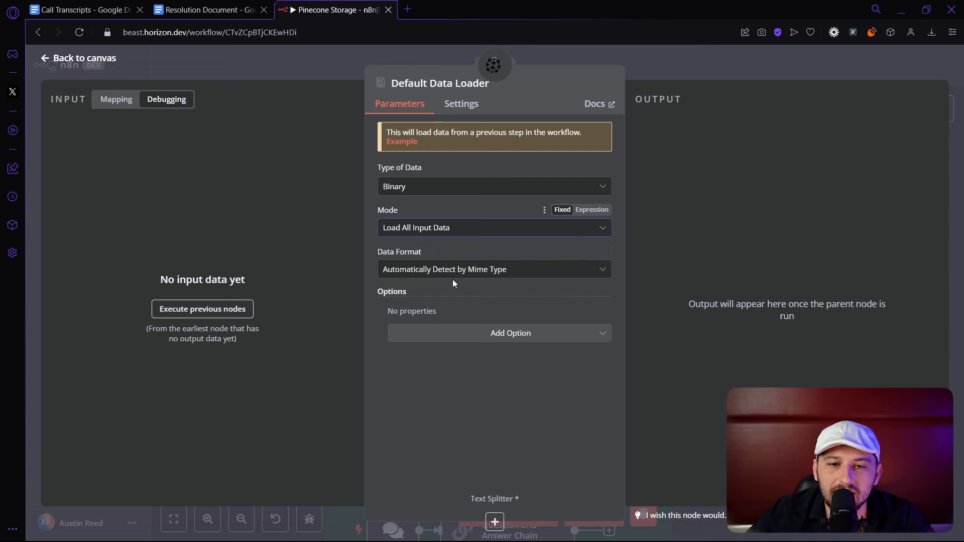
pyautogui.click(486, 272)
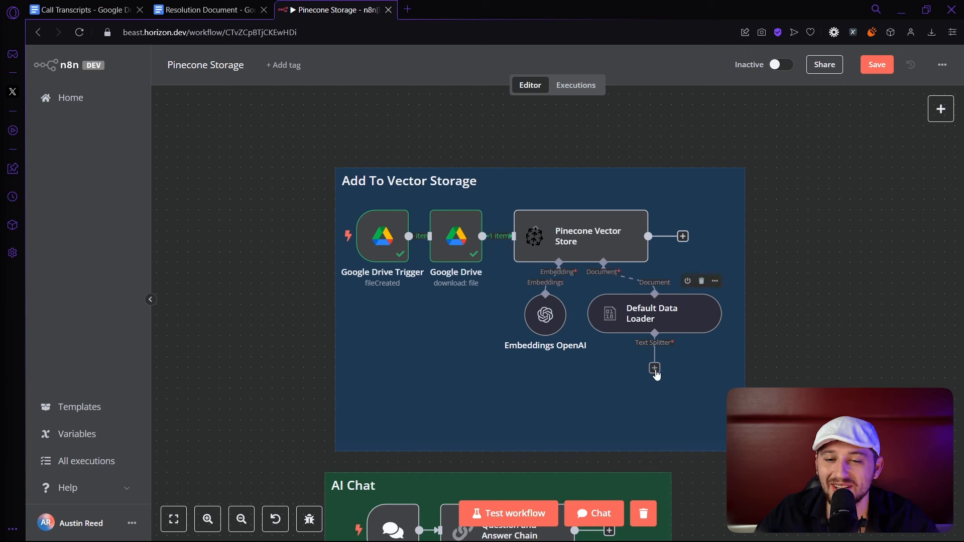
# Add a Token Splitter under the Default Data Loader with chunk size 3000 and overlap 200.
pyautogui.click(655, 371)
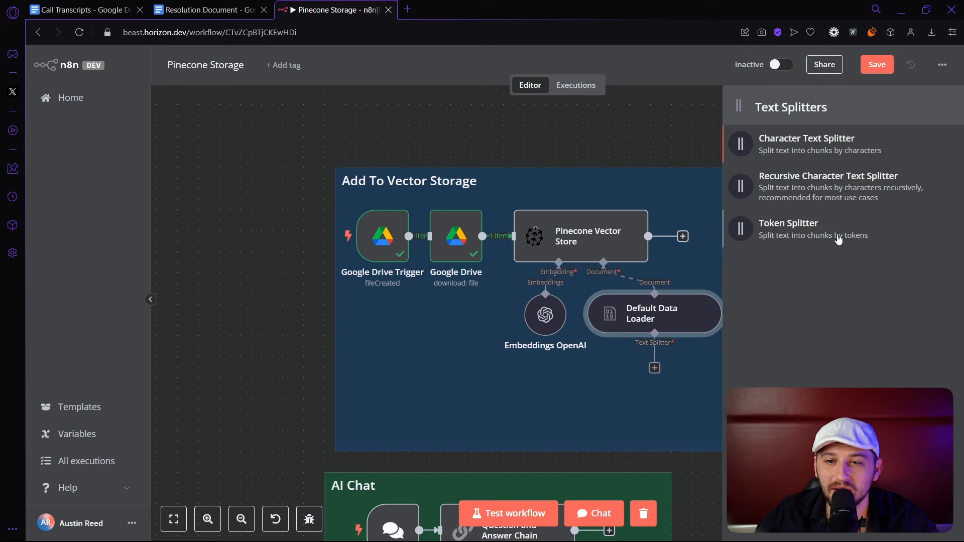
pyautogui.click(762, 242)
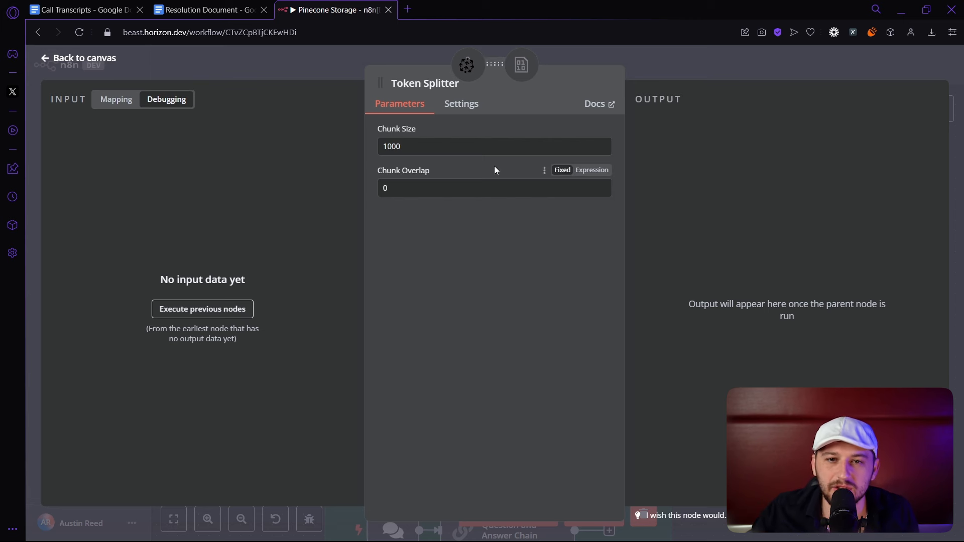
pyautogui.click(475, 147)
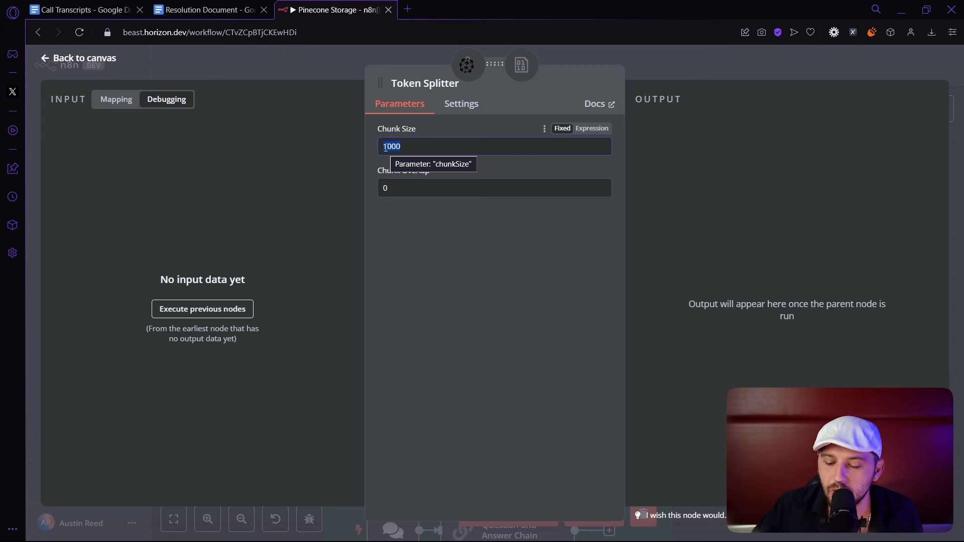
pyautogui.write('3')
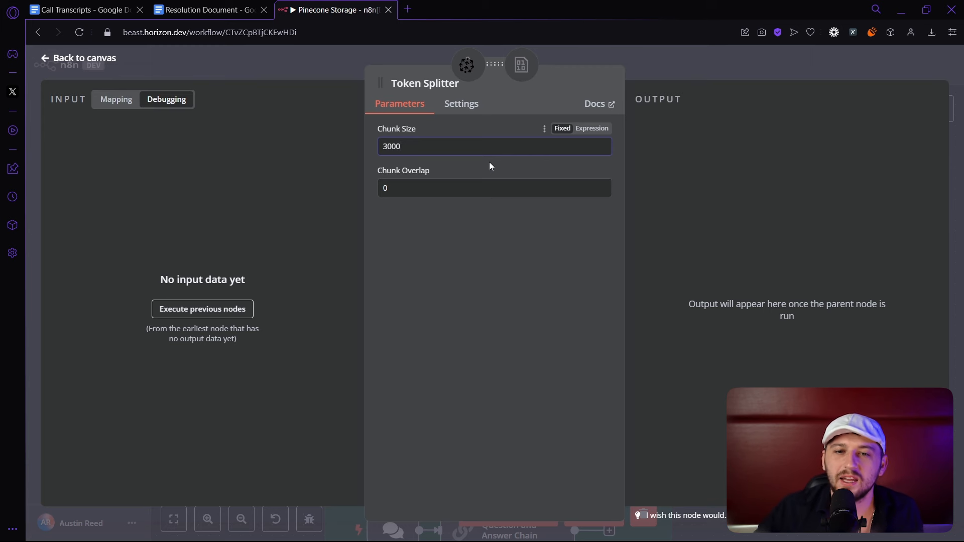
pyautogui.doubleClick(428, 188)
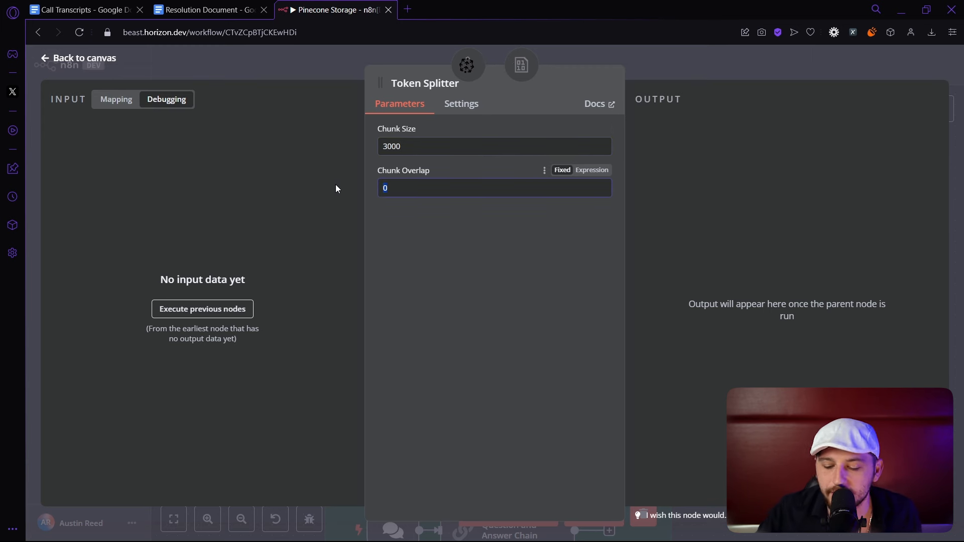
pyautogui.write('200')
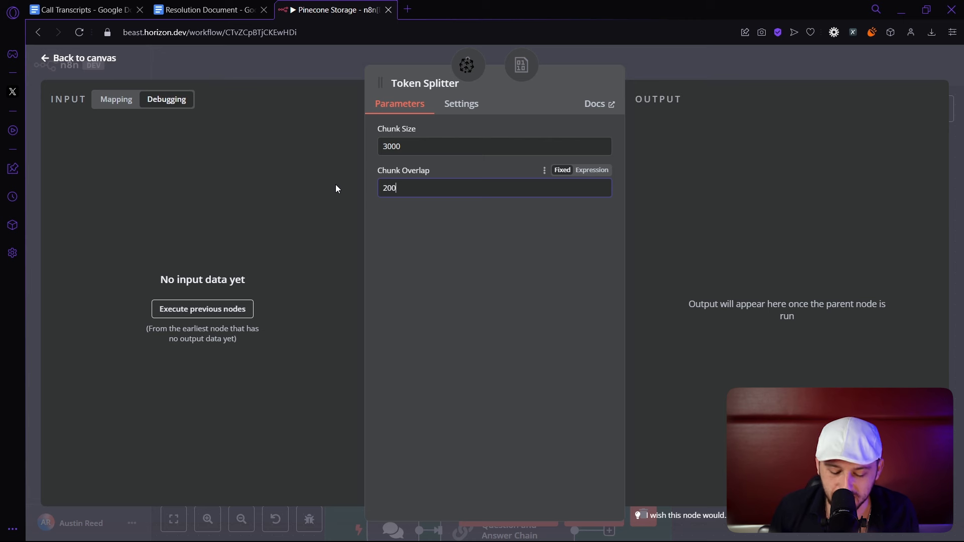
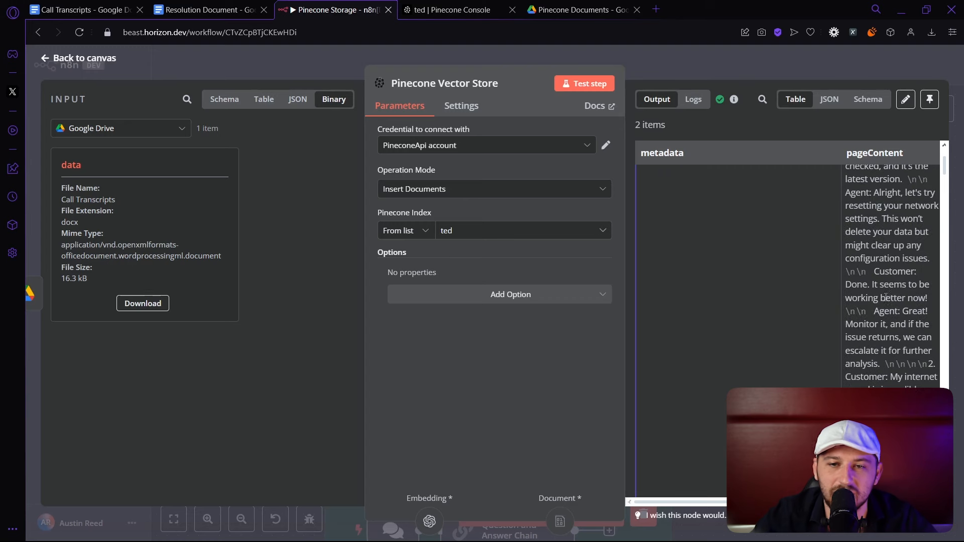
# Switch to the 'ted | Pinecone Console' tab to check the index's stored records.
pyautogui.click(456, 13)
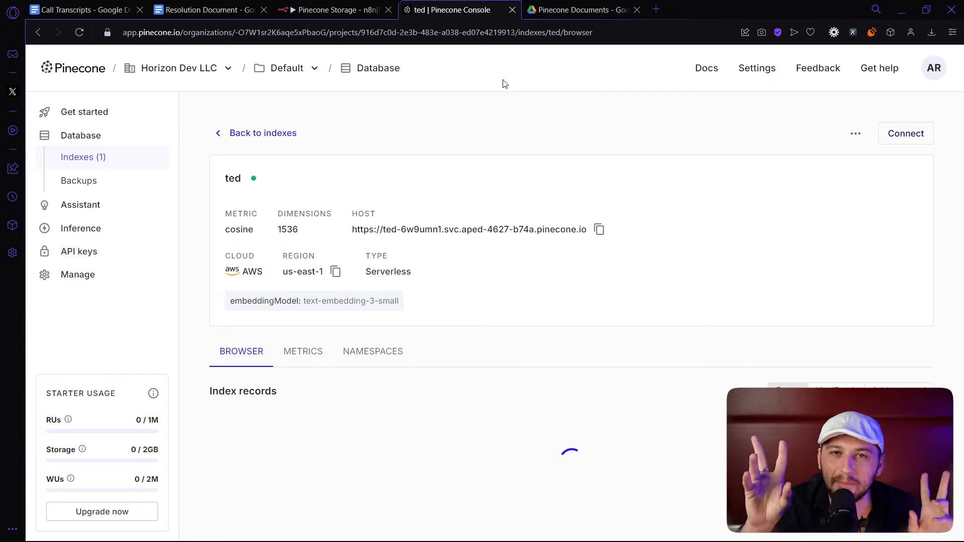
# Expand the first match's full transcript metadata in index ted, then return to the Drive folder.
pyautogui.scroll(-5, 584, 116)
pyautogui.scroll(-2, 584, 117)
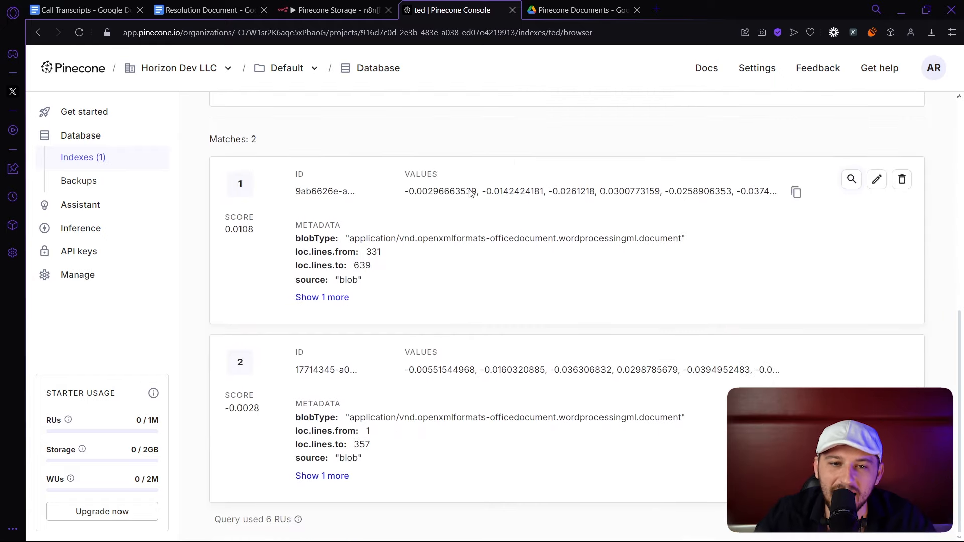
pyautogui.scroll(3, 306, 205)
pyautogui.scroll(-3, 294, 198)
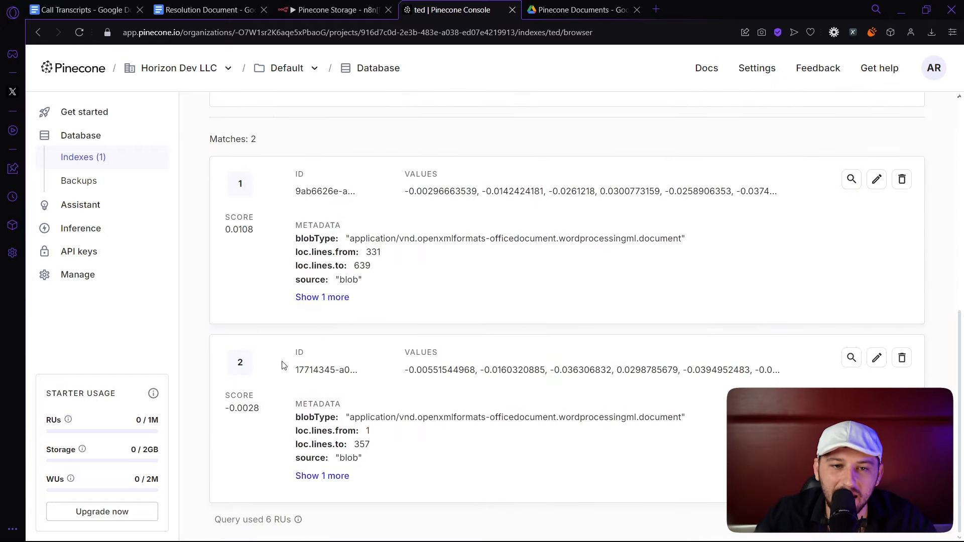
pyautogui.click(323, 297)
pyautogui.moveTo(376, 303); pyautogui.dragTo(460, 303)
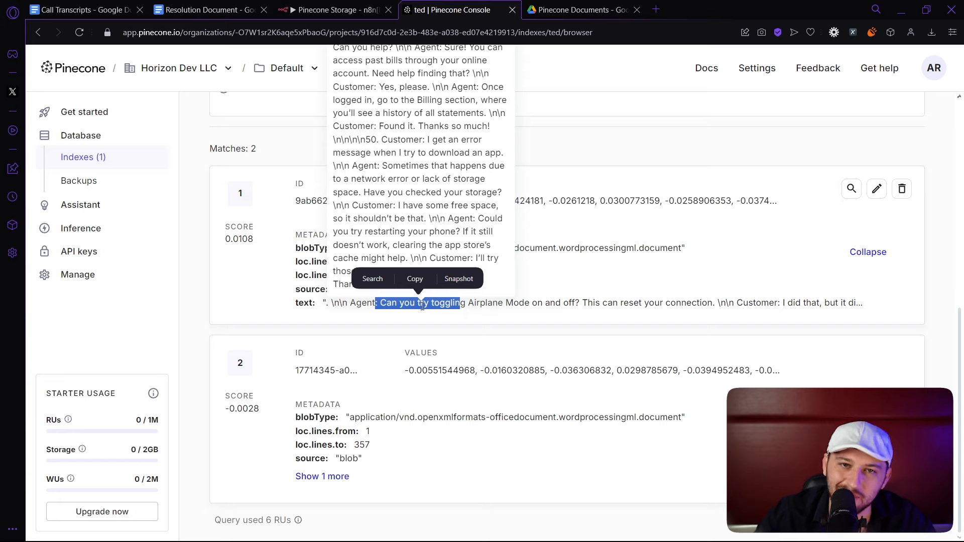
pyautogui.hotkey('ctrl', 'Tab')
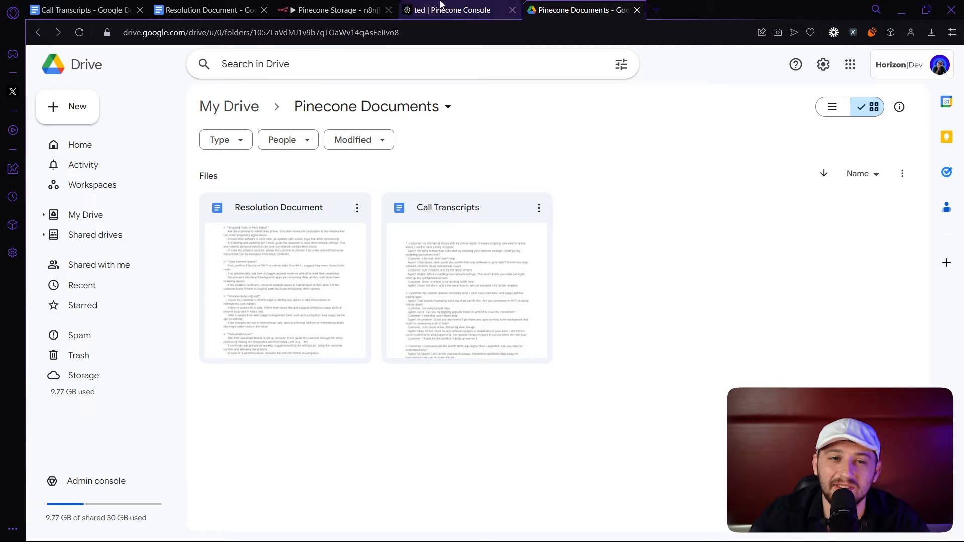
# Rerun the Pinecone Storage workflow as a test.
pyautogui.click(347, 10)
pyautogui.click(653, 70)
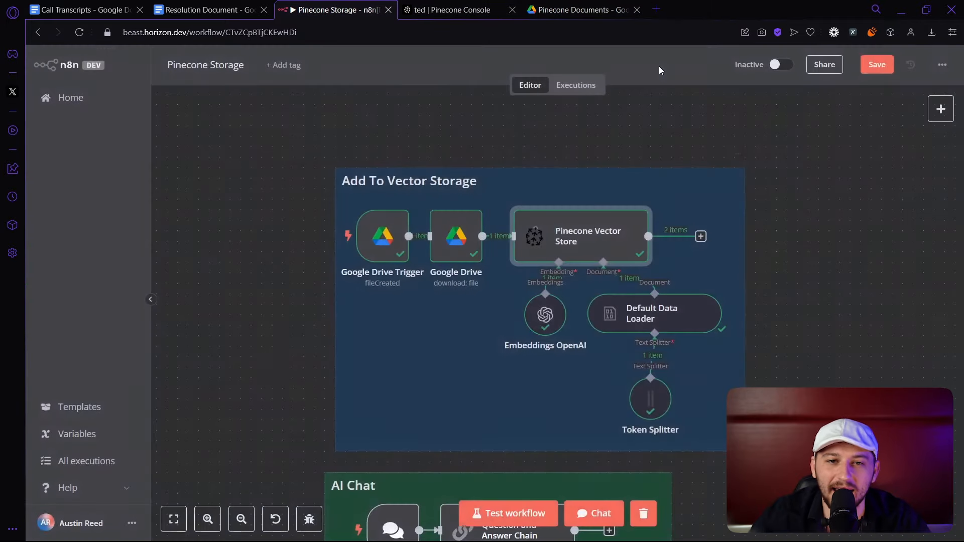
pyautogui.click(523, 520)
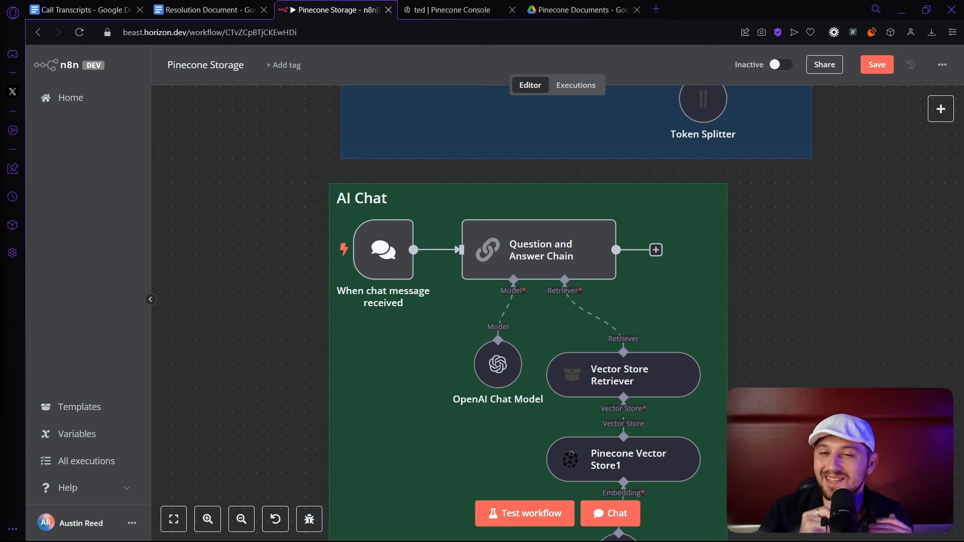
# Add a Question and Answer Chain node after the chat trigger.
pyautogui.click(940, 109)
pyautogui.write('ques')
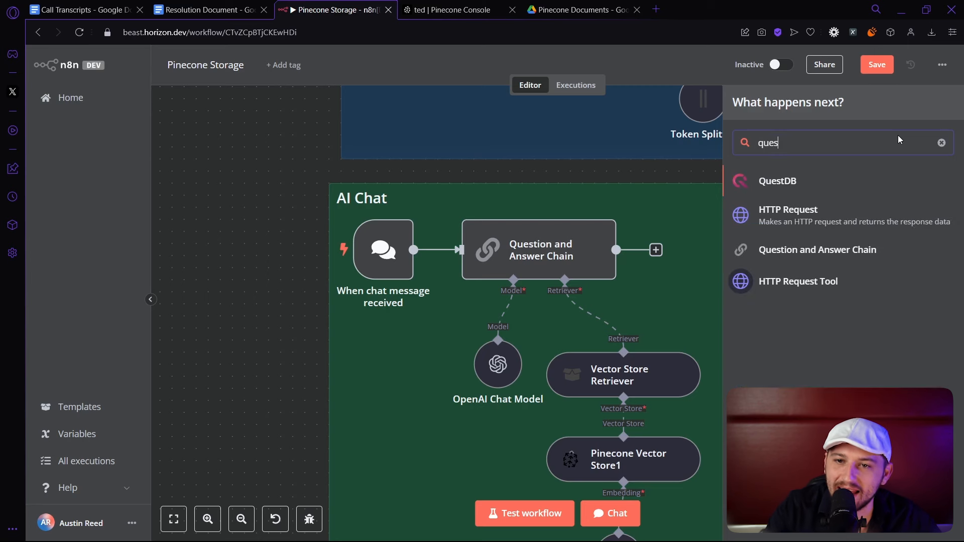
pyautogui.doubleClick(511, 278)
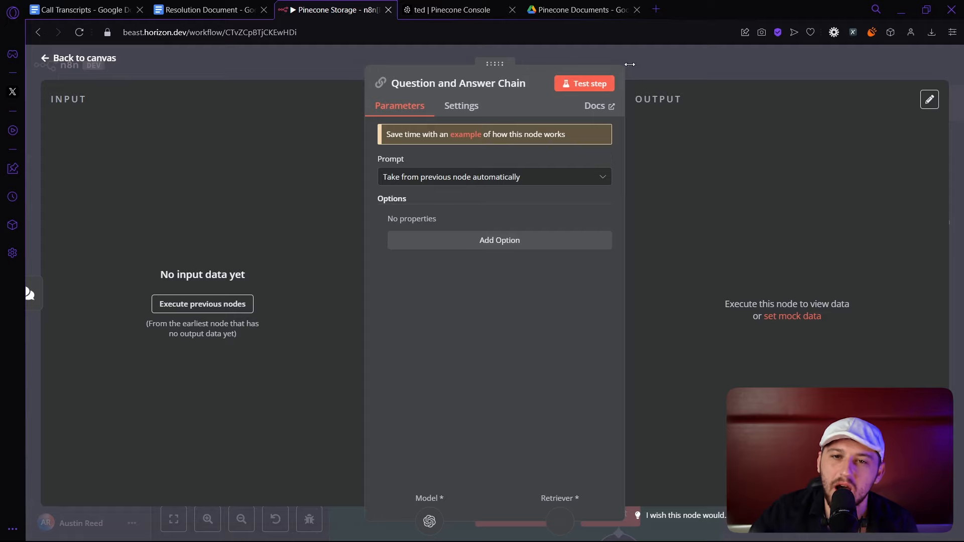
pyautogui.press('Escape')
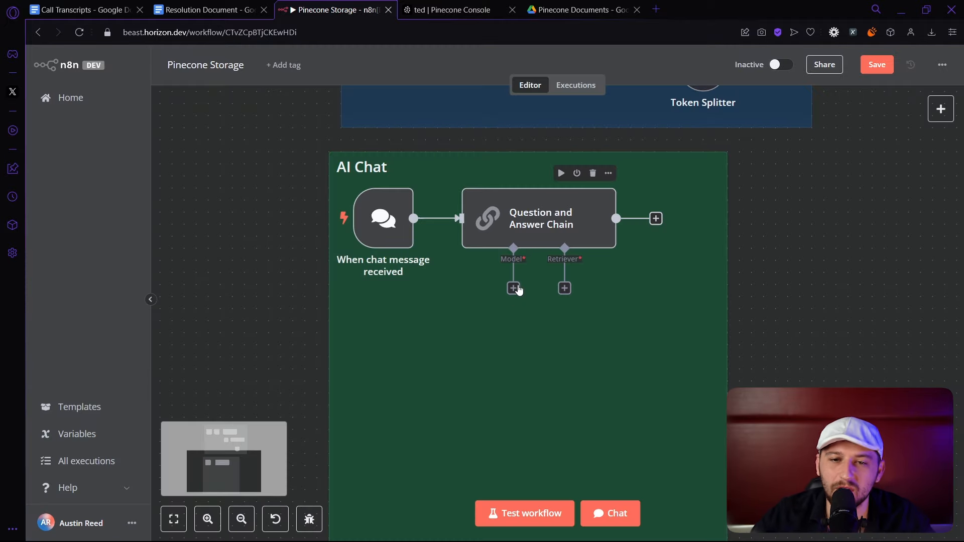
# Give the chain an OpenAI Chat Model using the existing credential and gpt-4o-mini.
pyautogui.click(513, 289)
pyautogui.scroll(-3, 782, 351)
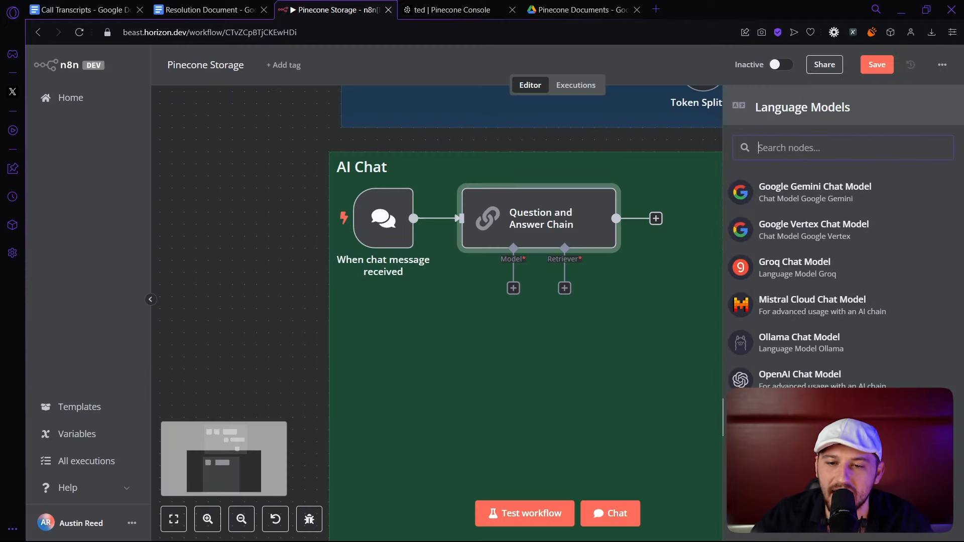
pyautogui.click(782, 386)
pyautogui.click(410, 147)
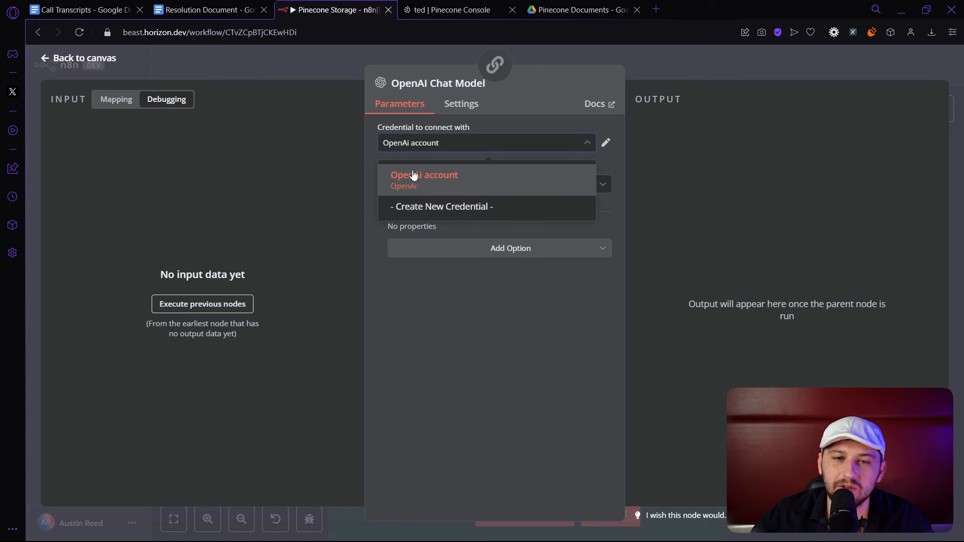
pyautogui.click(538, 339)
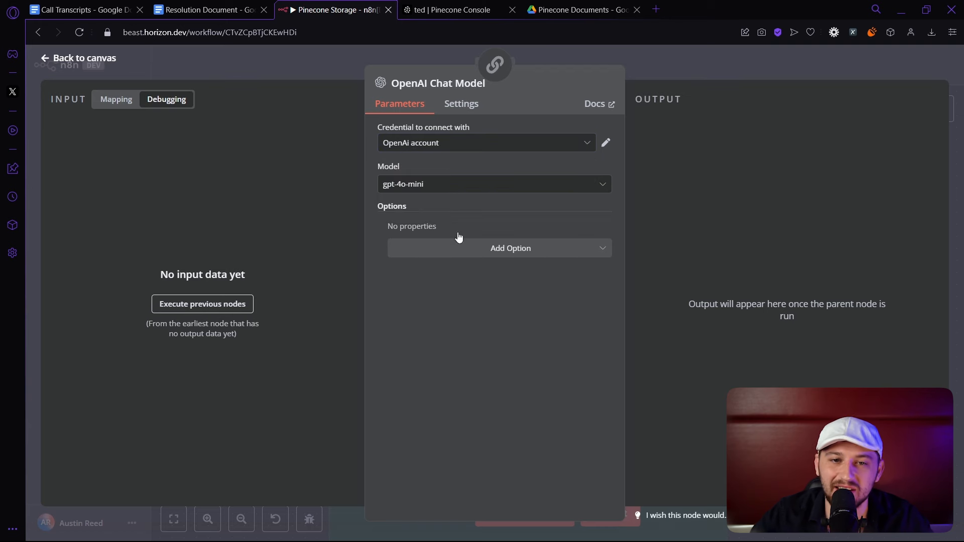
pyautogui.click(403, 189)
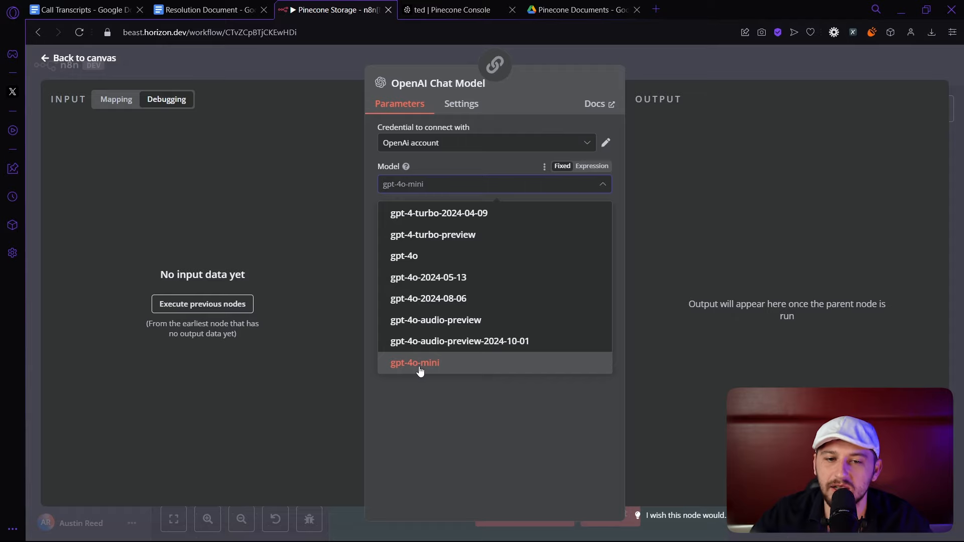
pyautogui.click(680, 67)
pyautogui.click(680, 68)
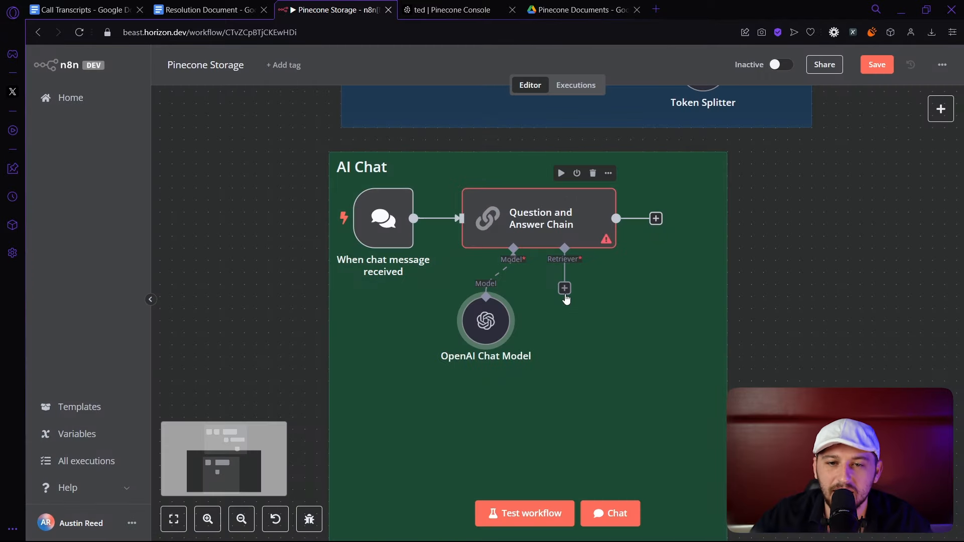
pyautogui.click(565, 292)
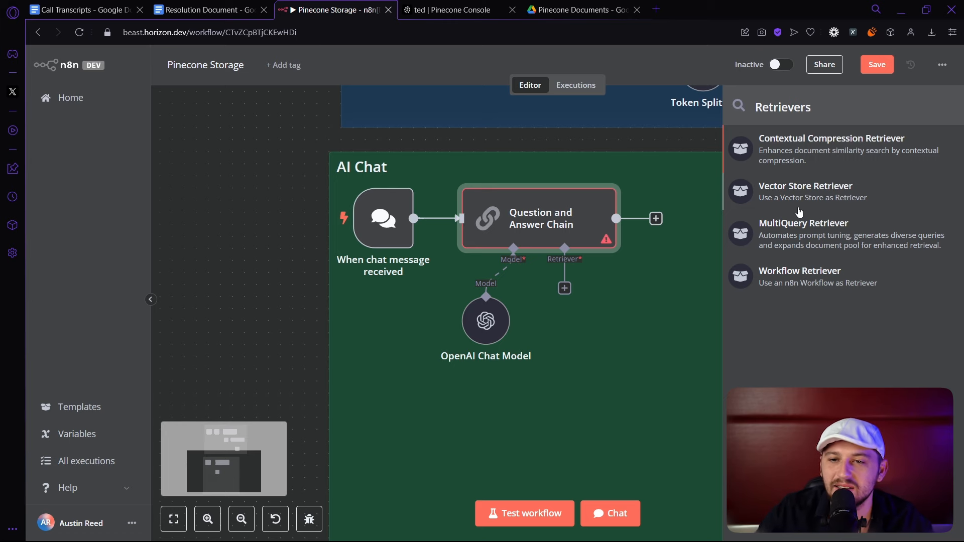
# Attach a Vector Store Retriever backed by Pinecone Vector Store1 on index ted, placed below it.
pyautogui.click(779, 206)
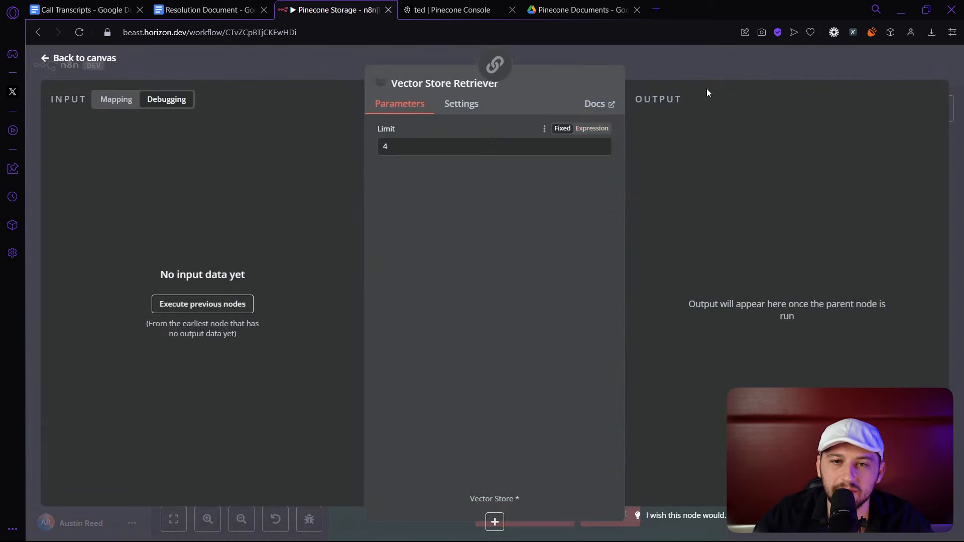
pyautogui.click(710, 67)
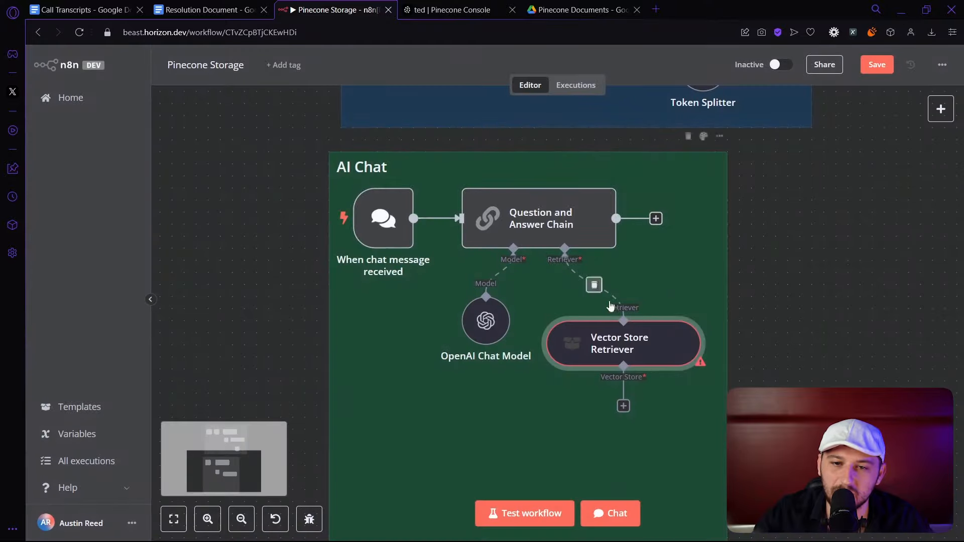
pyautogui.click(624, 407)
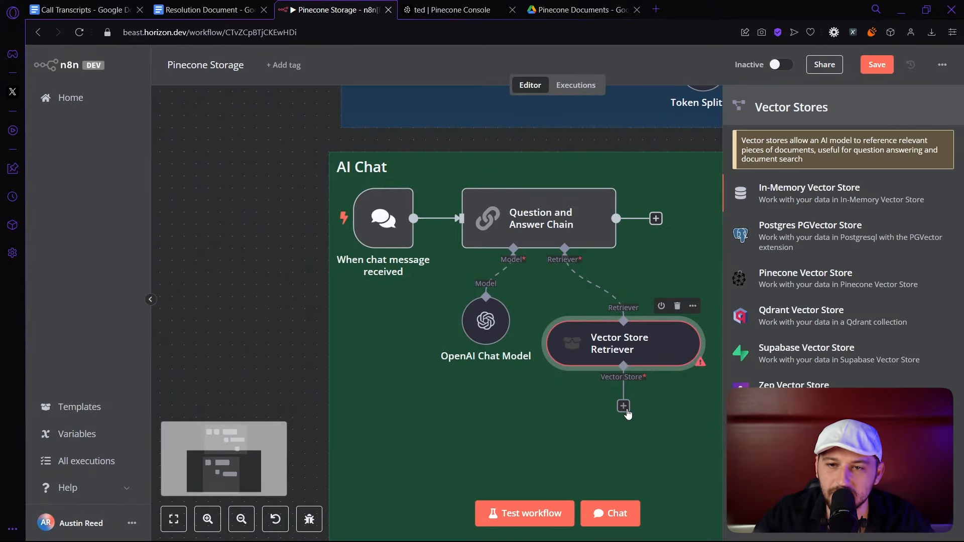
pyautogui.click(771, 278)
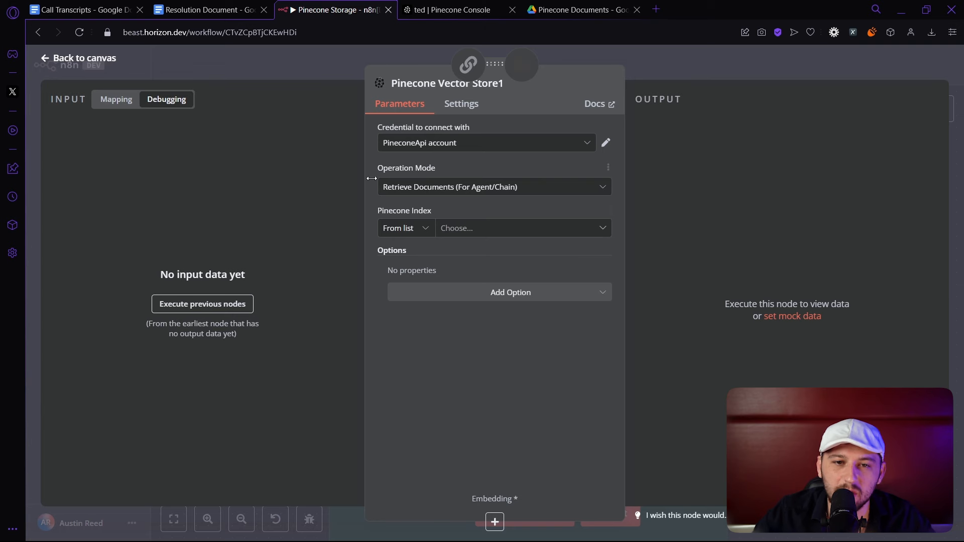
pyautogui.click(470, 230)
pyautogui.click(418, 256)
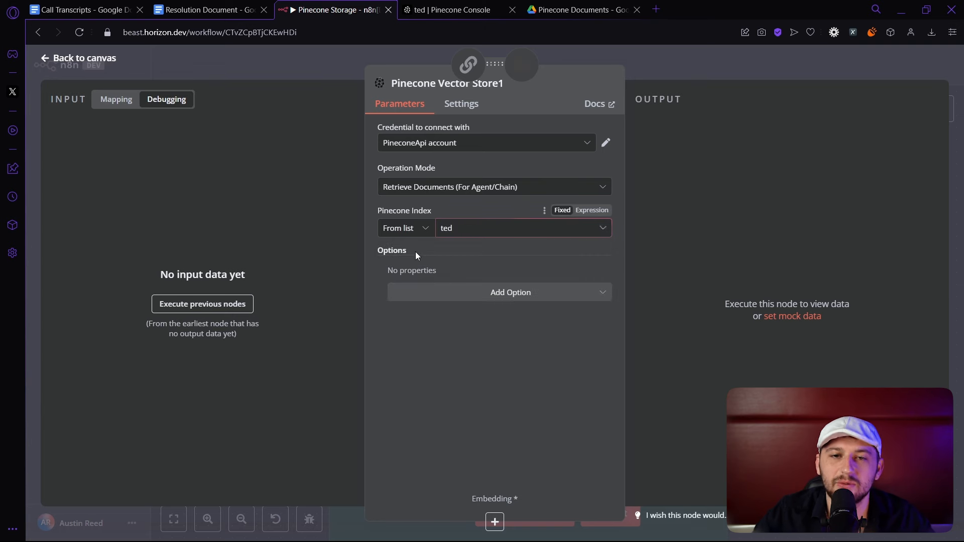
pyautogui.press('Escape')
pyautogui.moveTo(875, 344); pyautogui.dragTo(633, 441)
pyautogui.scroll(-3, 633, 441)
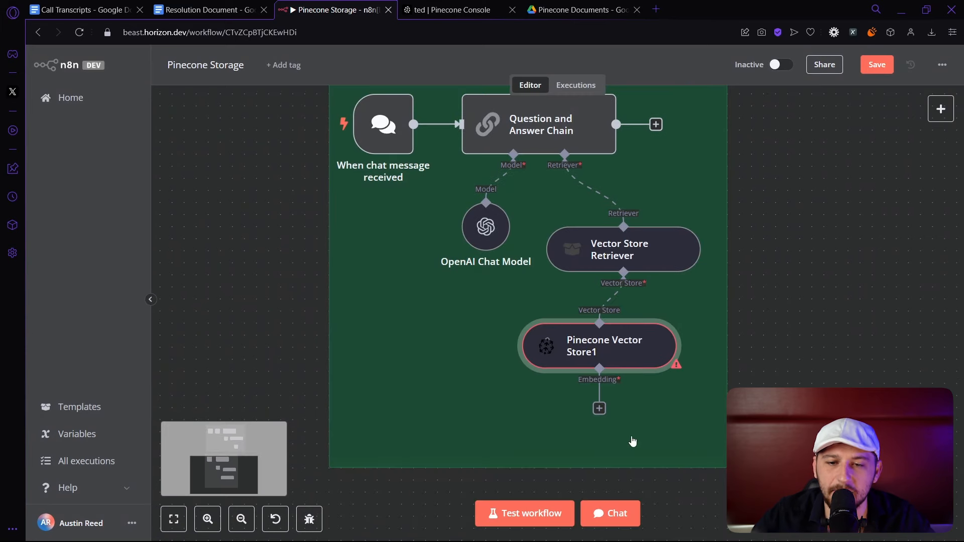
# Add Embeddings OpenAI (text-embedding-3-small) under Pinecone Vector Store1 and save the workflow.
pyautogui.click(599, 408)
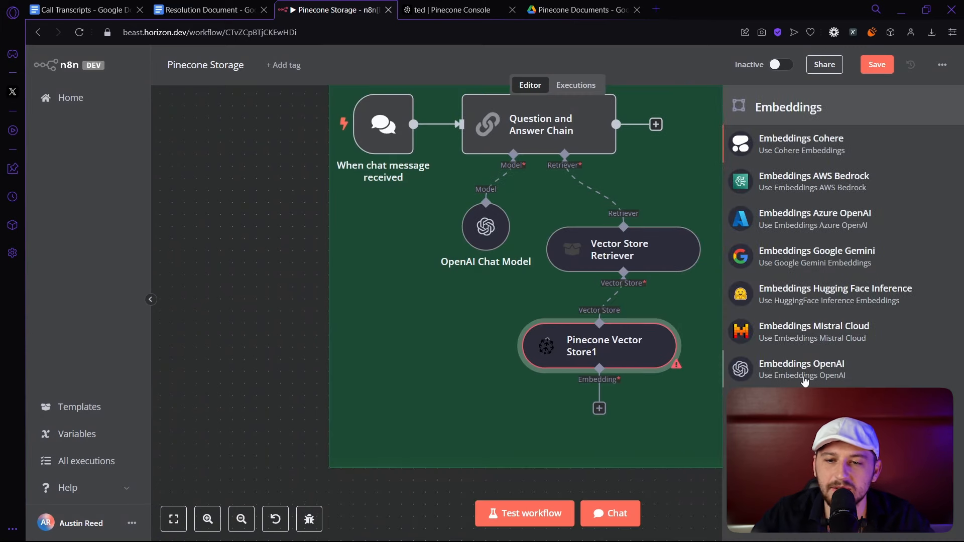
pyautogui.click(791, 370)
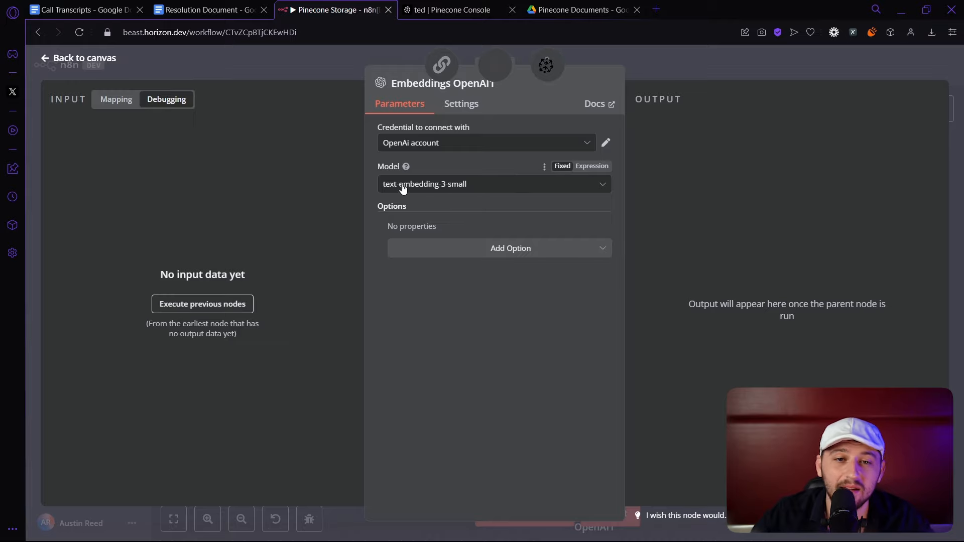
pyautogui.click(748, 69)
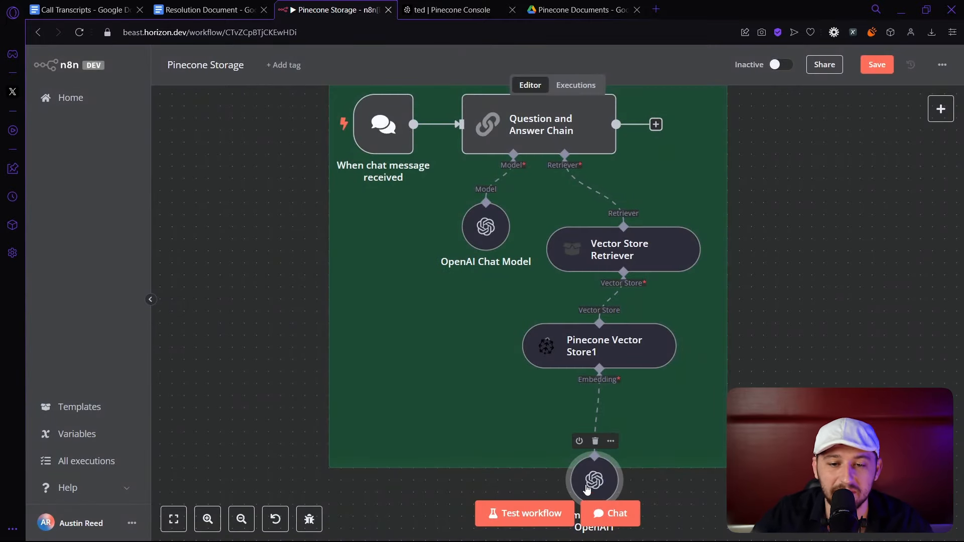
pyautogui.moveTo(596, 481); pyautogui.dragTo(607, 433)
pyautogui.hotkey('ctrl', 's')
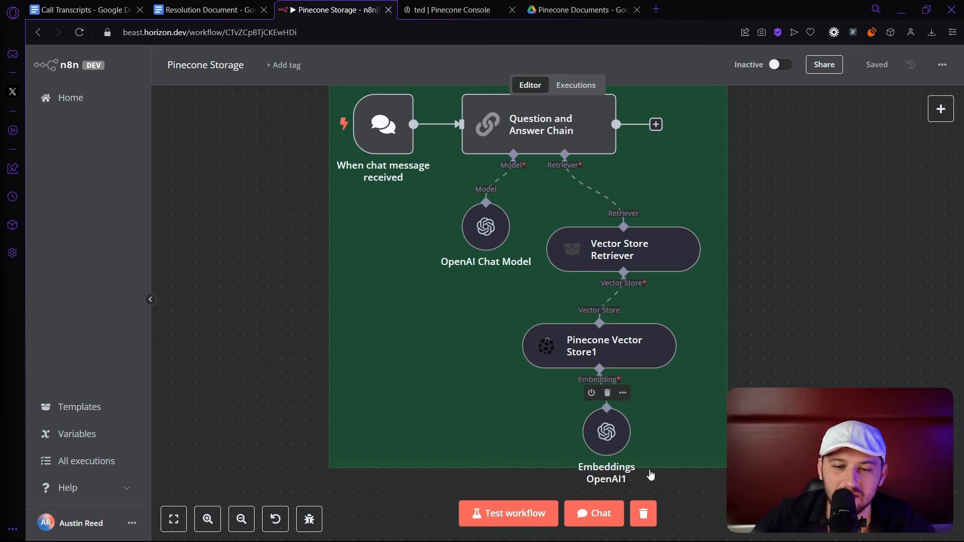
# In the chat, send 'Hey my cellphone service is not working verry well', then 'dropped calls and slow internet'.
pyautogui.click(605, 518)
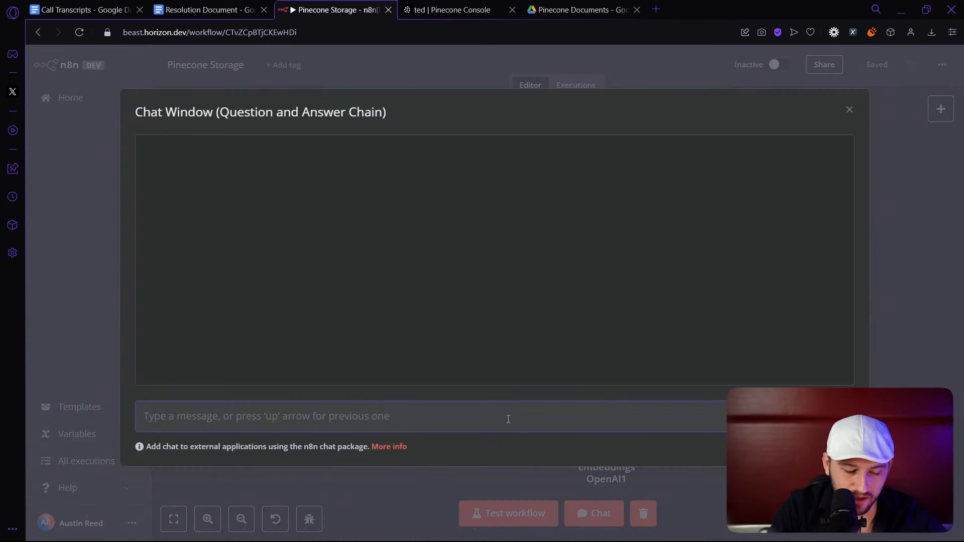
pyautogui.write('Hey my cellphone service is not working ver')
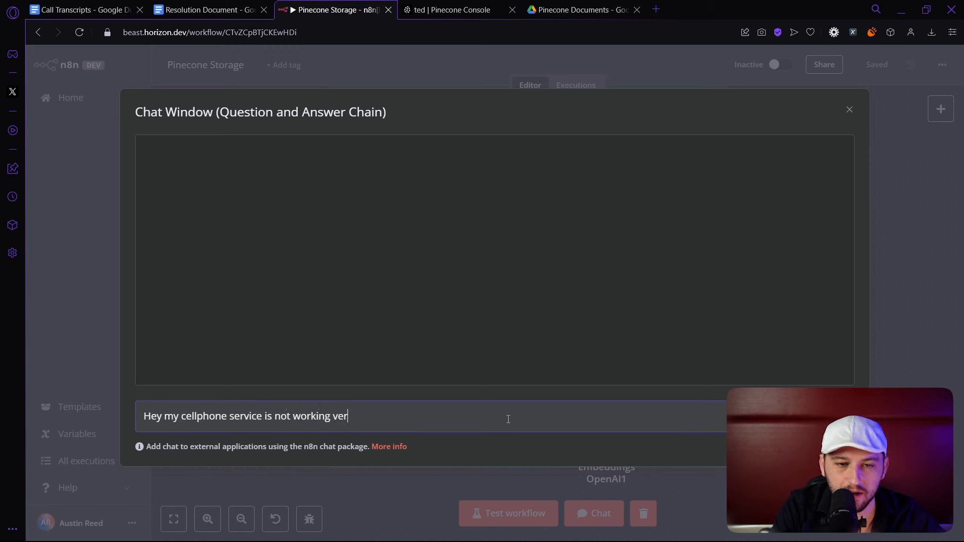
pyautogui.write('ry well')
pyautogui.press('Return')
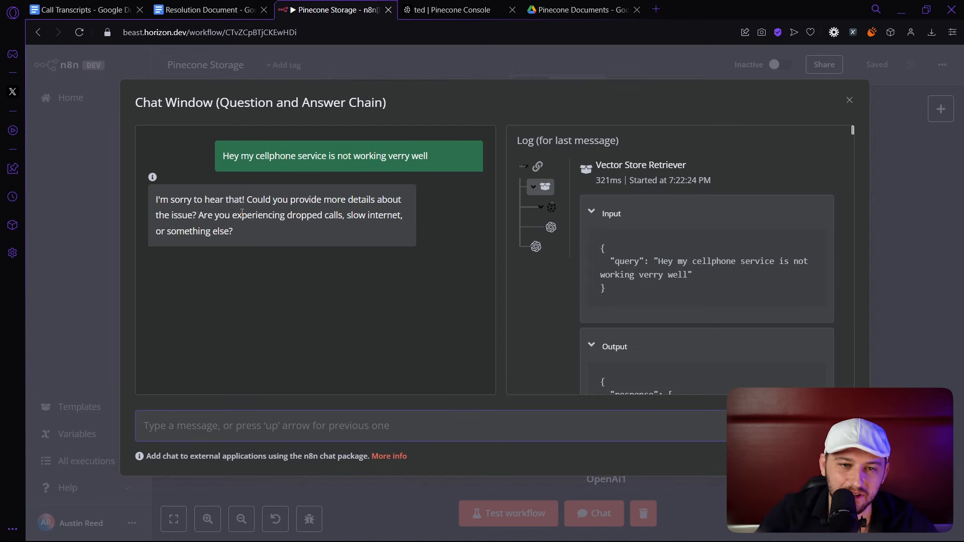
pyautogui.write('dropped calls and ')
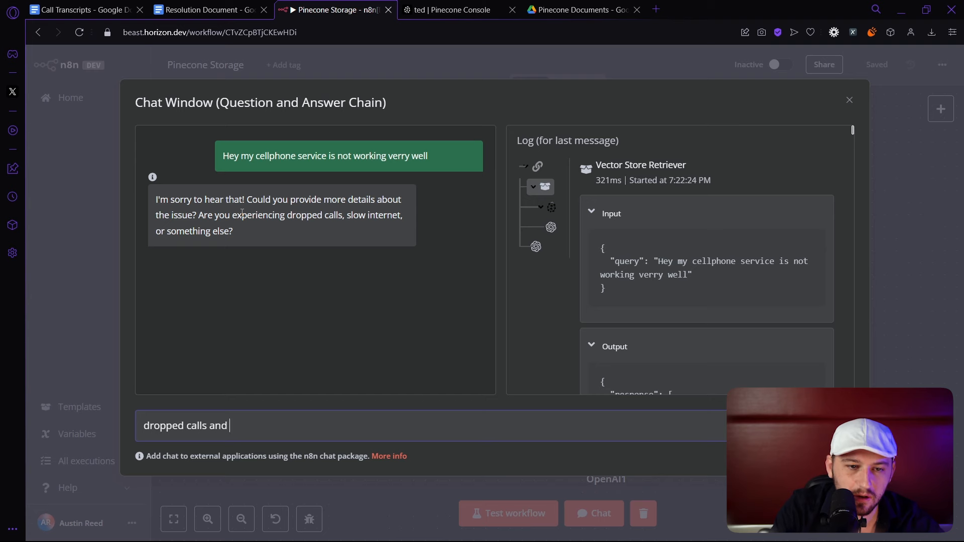
pyautogui.write('slow internet')
pyautogui.press('Return')
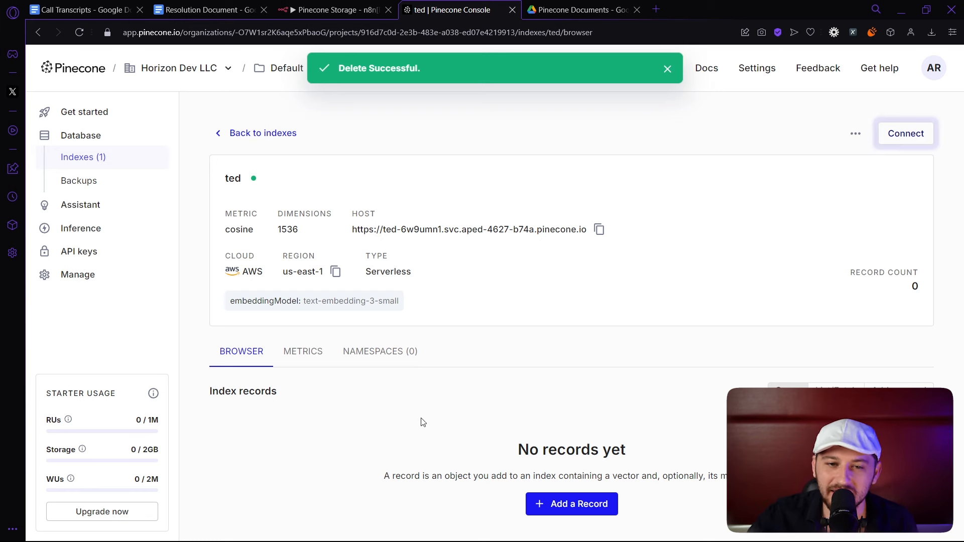
# Retest the chat with 'my cellphone service is not working very well', then close it.
pyautogui.click(331, 6)
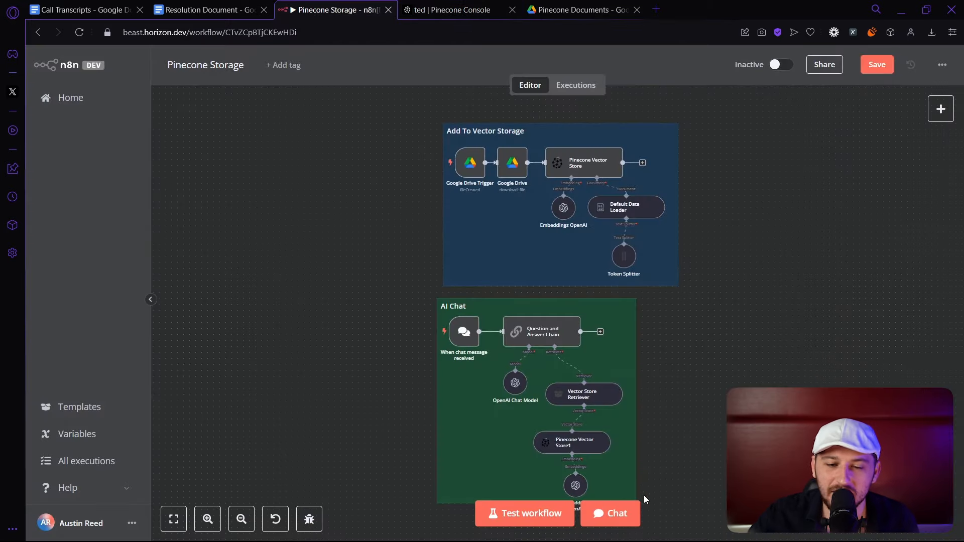
pyautogui.click(622, 505)
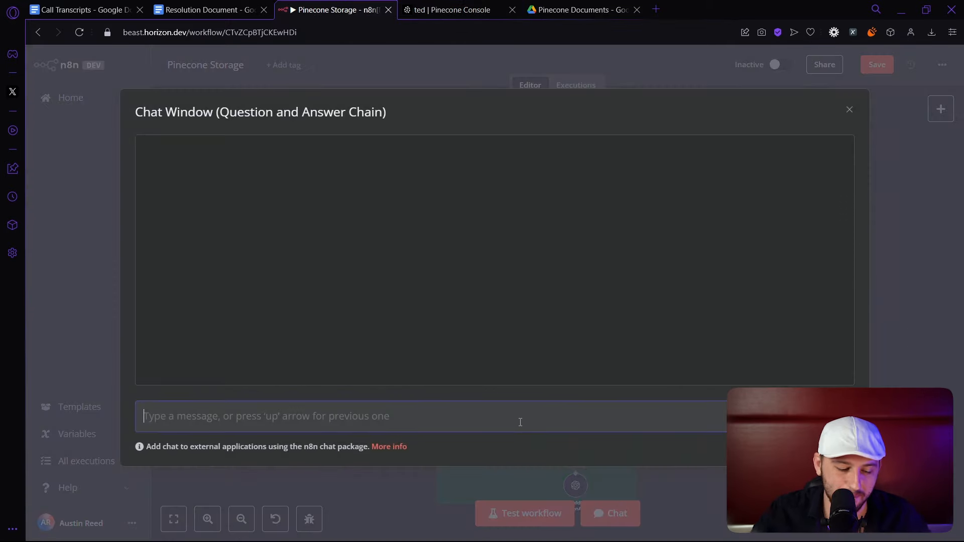
pyautogui.write('my cellphone ser')
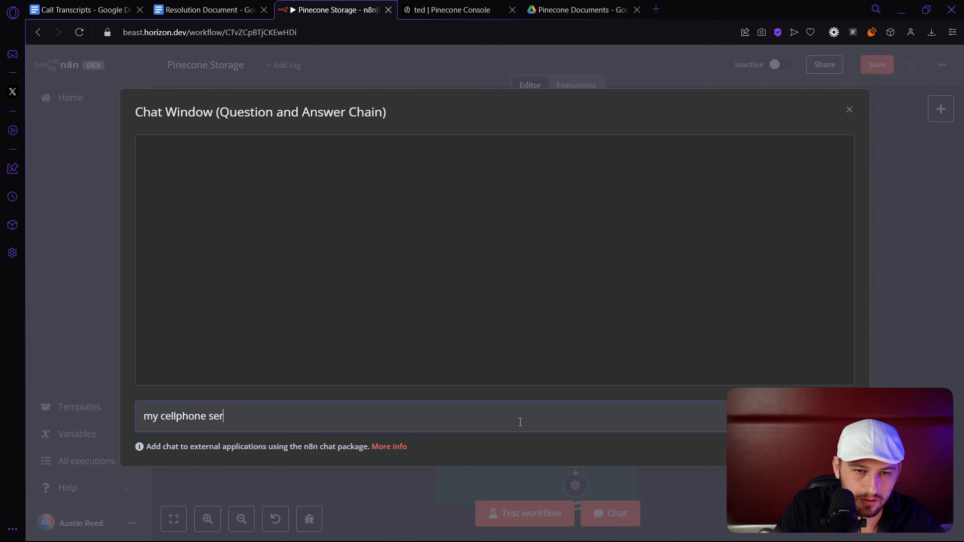
pyautogui.write('vice is not working verry')
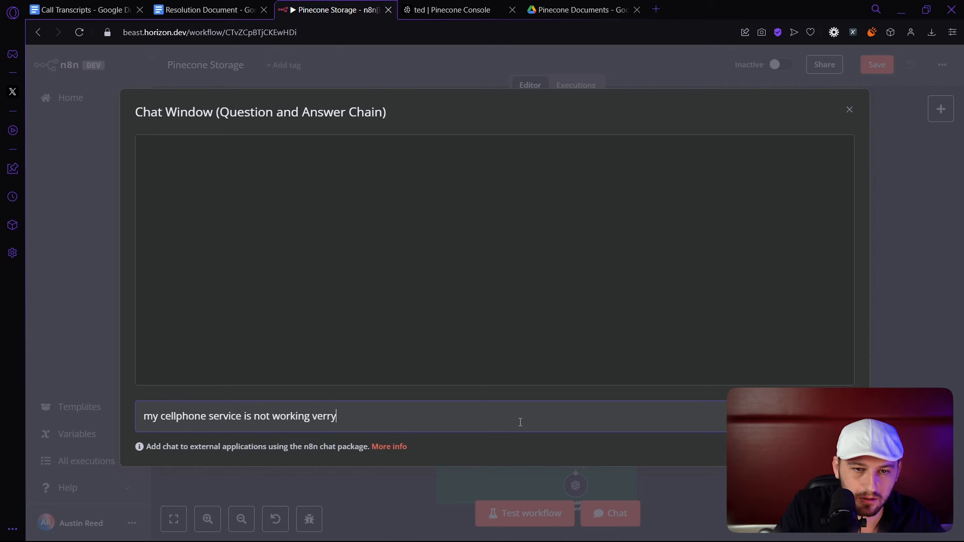
pyautogui.press('BackSpace')
pyautogui.press('BackSpace')
pyautogui.write('y well')
pyautogui.press('Return')
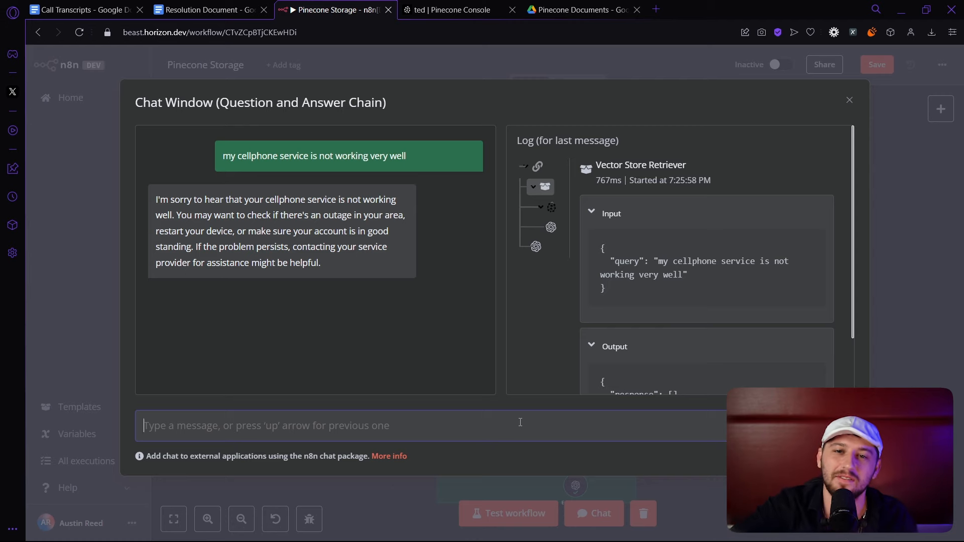
pyautogui.press('Escape')
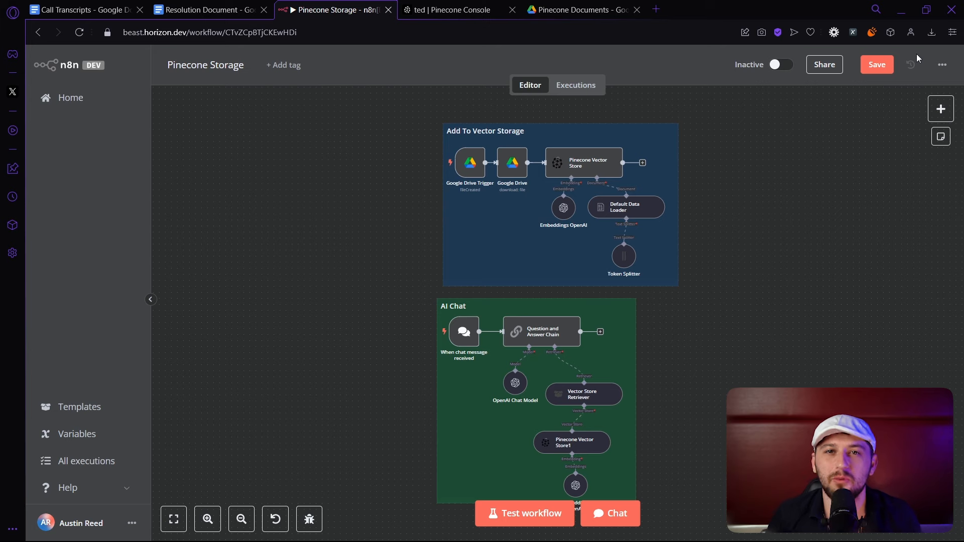
# Add a Webhook trigger node with HTTP Method set to POST.
pyautogui.click(940, 108)
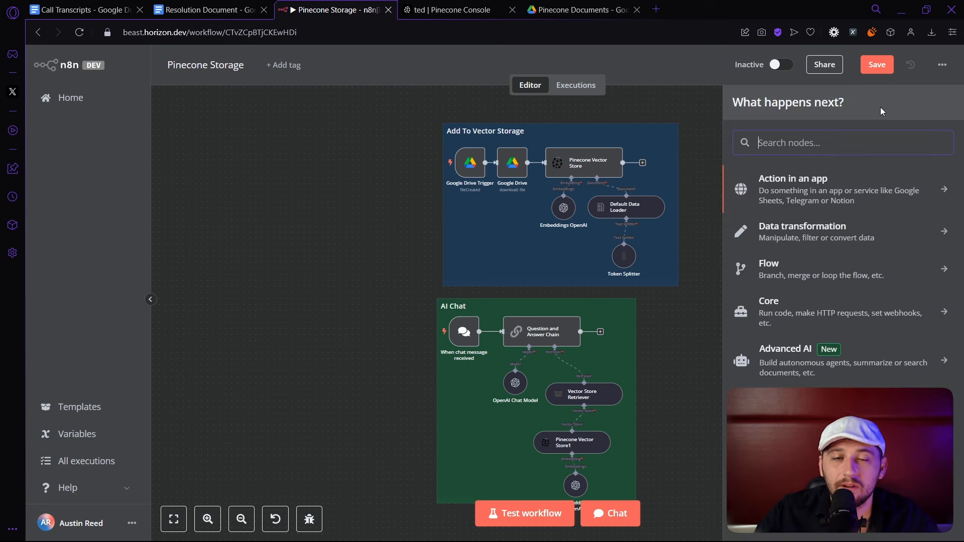
pyautogui.write('web')
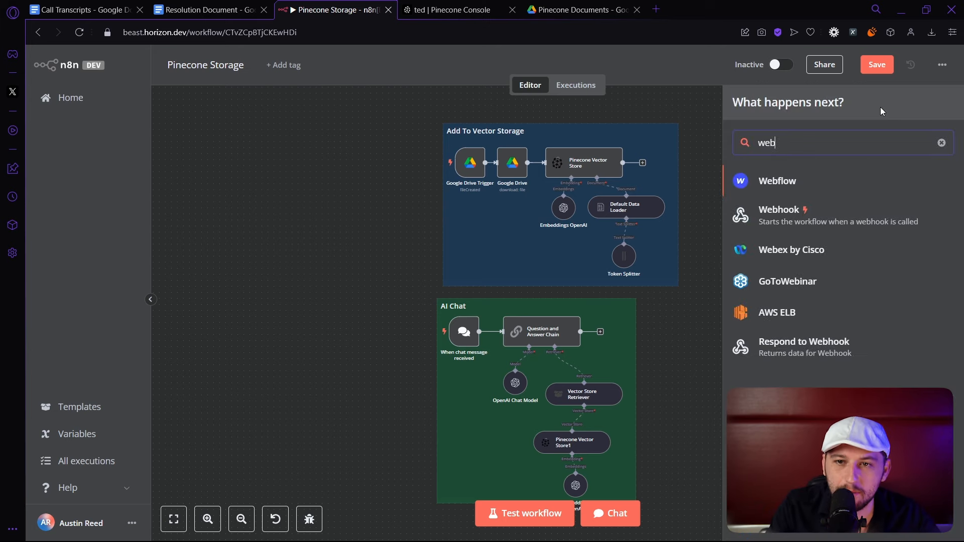
pyautogui.click(786, 218)
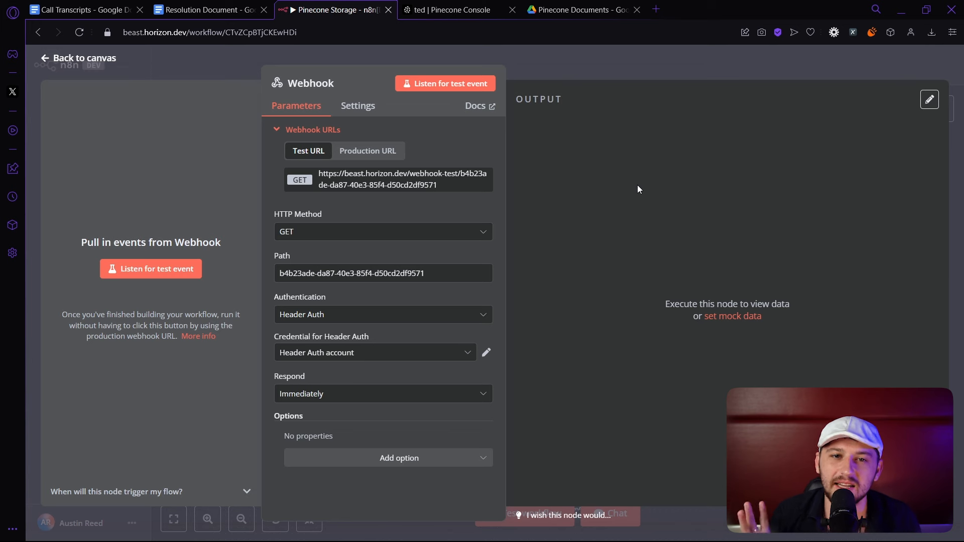
pyautogui.moveTo(440, 193); pyautogui.dragTo(317, 187)
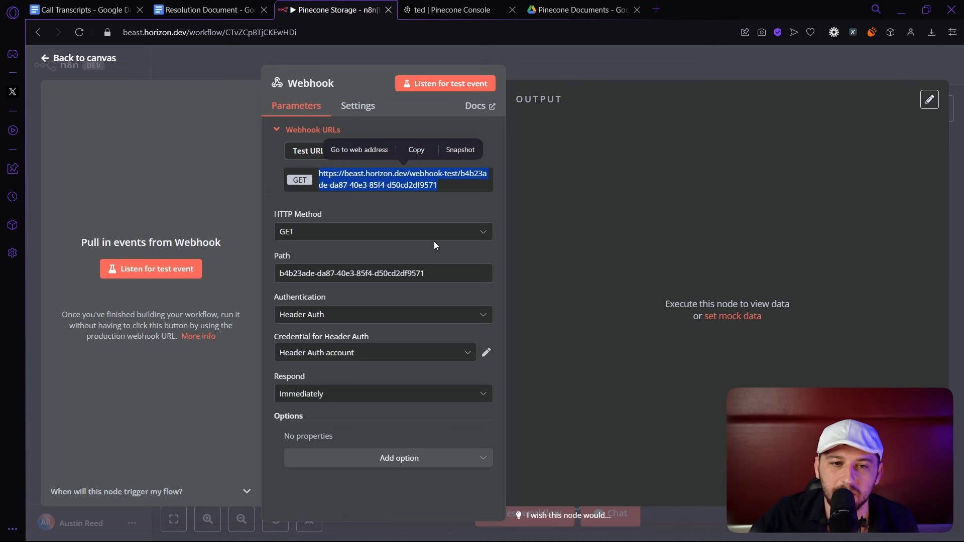
pyautogui.click(401, 235)
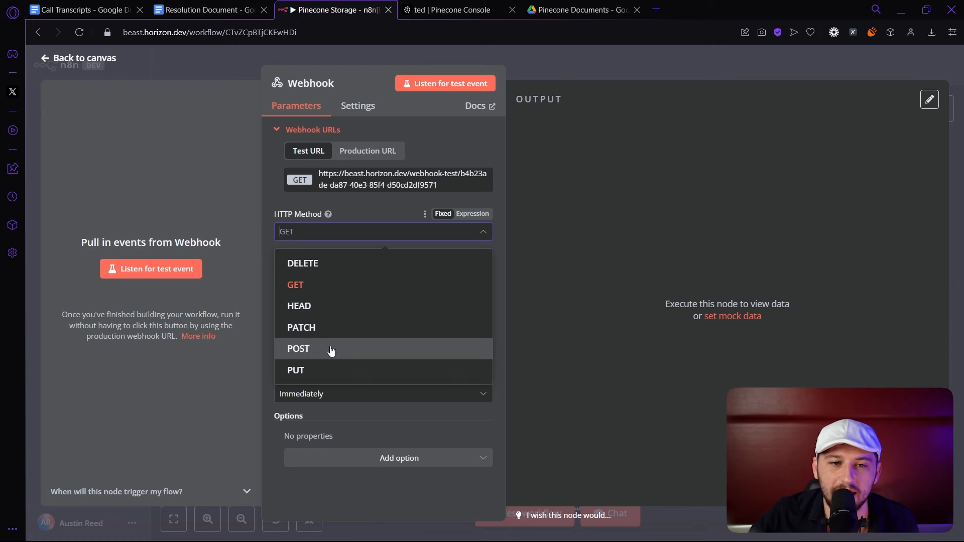
pyautogui.click(301, 348)
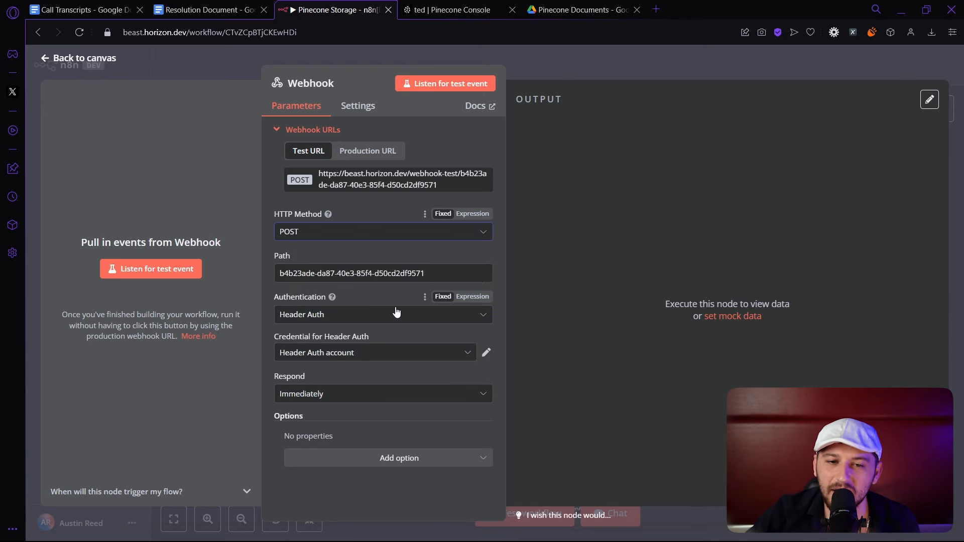
pyautogui.click(571, 68)
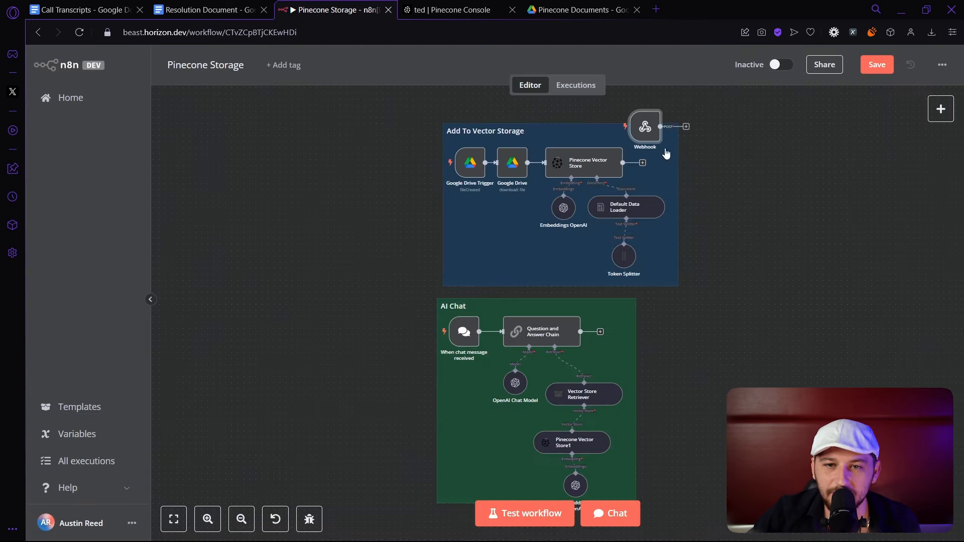
# Place the Webhook beside the AI Chat section and delete the 'When chat message received' trigger.
pyautogui.moveTo(663, 133); pyautogui.dragTo(506, 331)
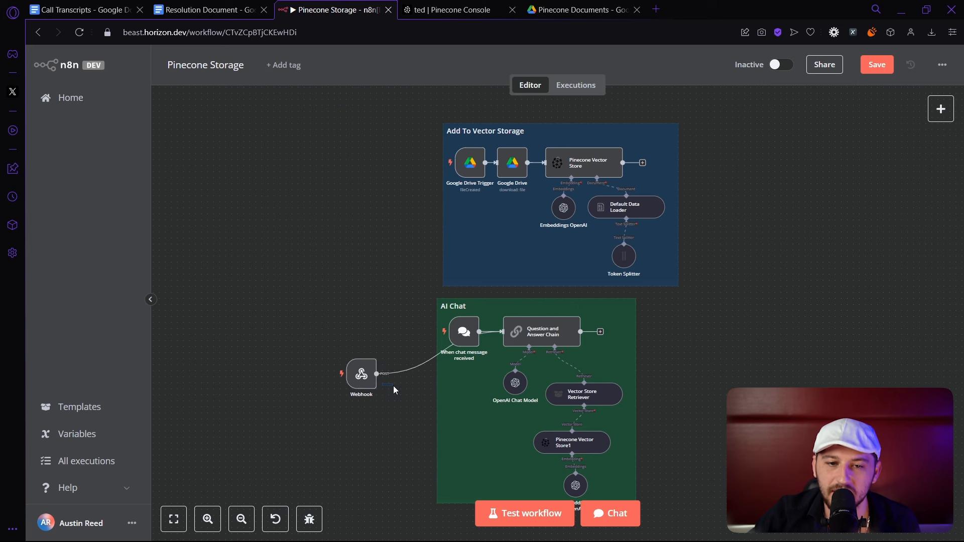
pyautogui.moveTo(362, 384); pyautogui.dragTo(399, 391)
pyautogui.moveTo(468, 333); pyautogui.dragTo(367, 315)
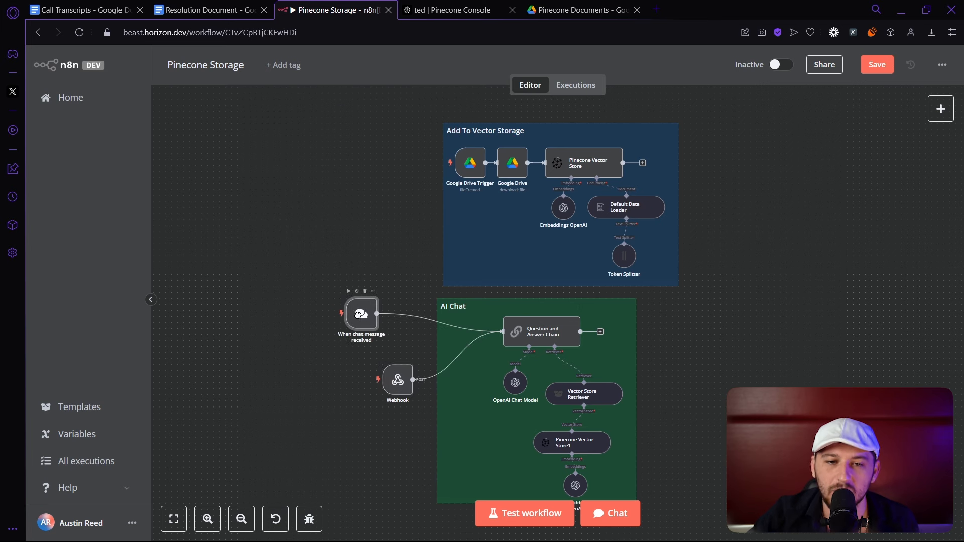
pyautogui.click(365, 291)
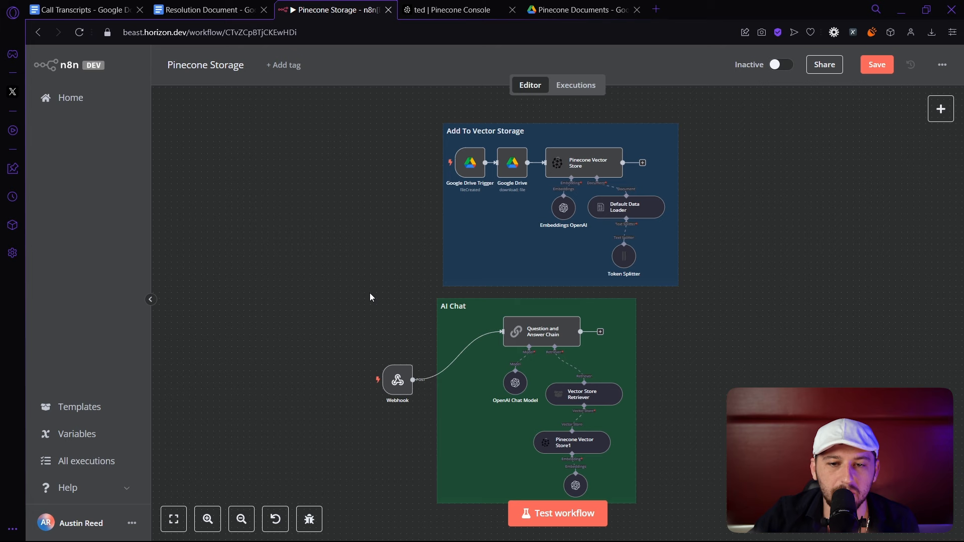
# Add an HTTP Request node after the Question and Answer Chain.
pyautogui.click(601, 332)
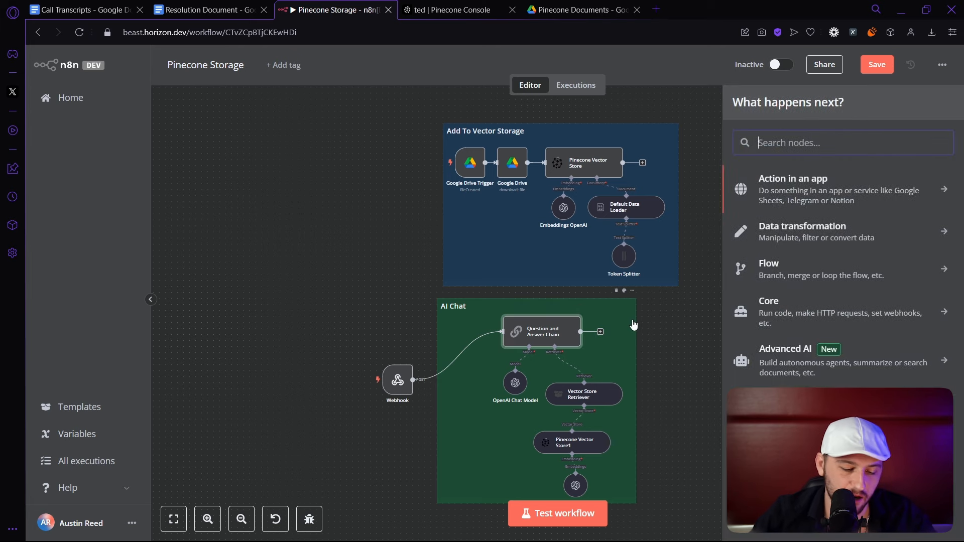
pyautogui.write('http')
pyautogui.press('Return')
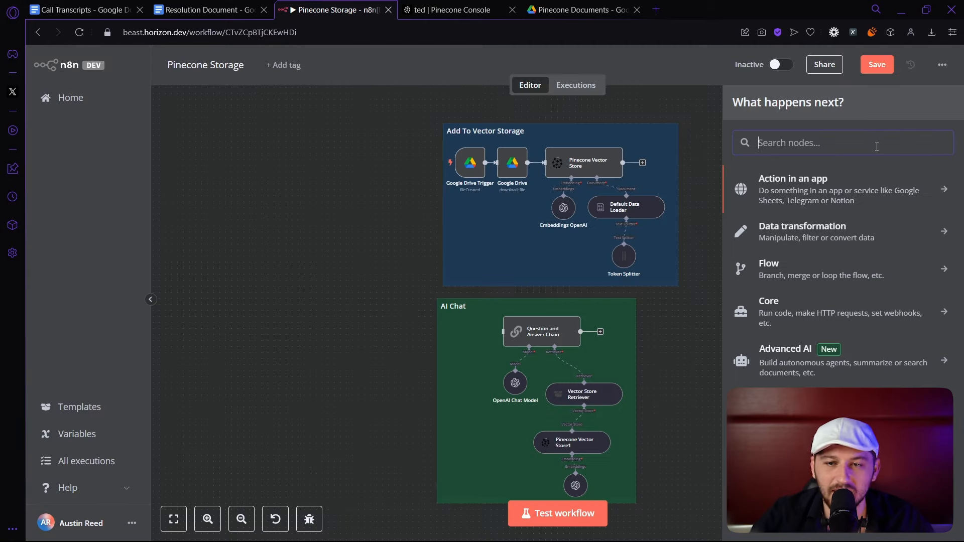
# Search the nodes for IMAP and SMTP, then browse the On app event trigger list.
pyautogui.write('im')
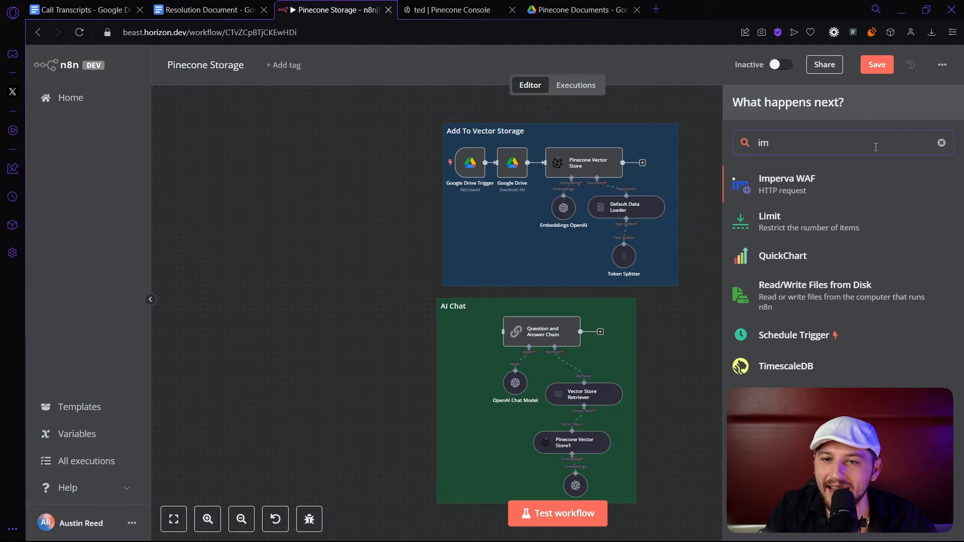
pyautogui.write('at')
pyautogui.press('BackSpace')
pyautogui.write('p')
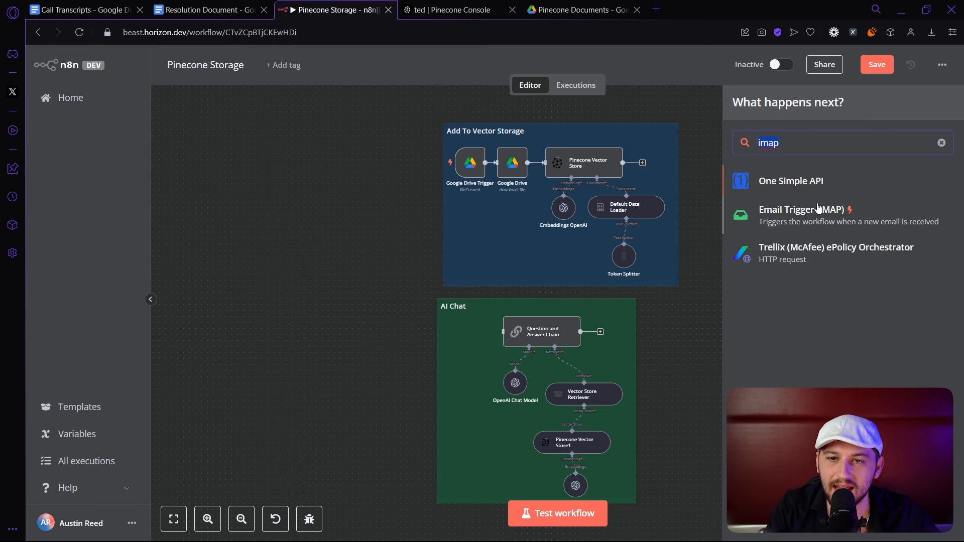
pyautogui.write('sm')
pyautogui.write('tp')
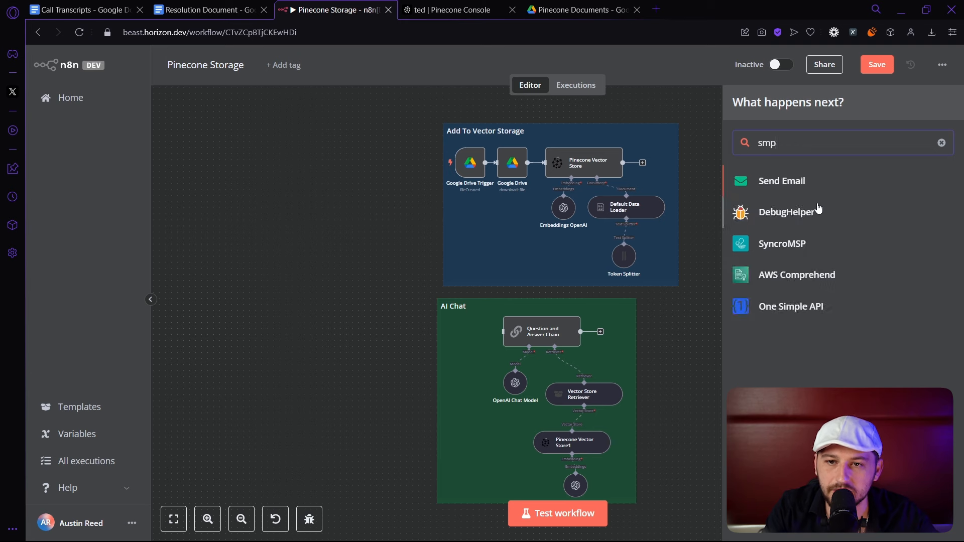
pyautogui.click(941, 143)
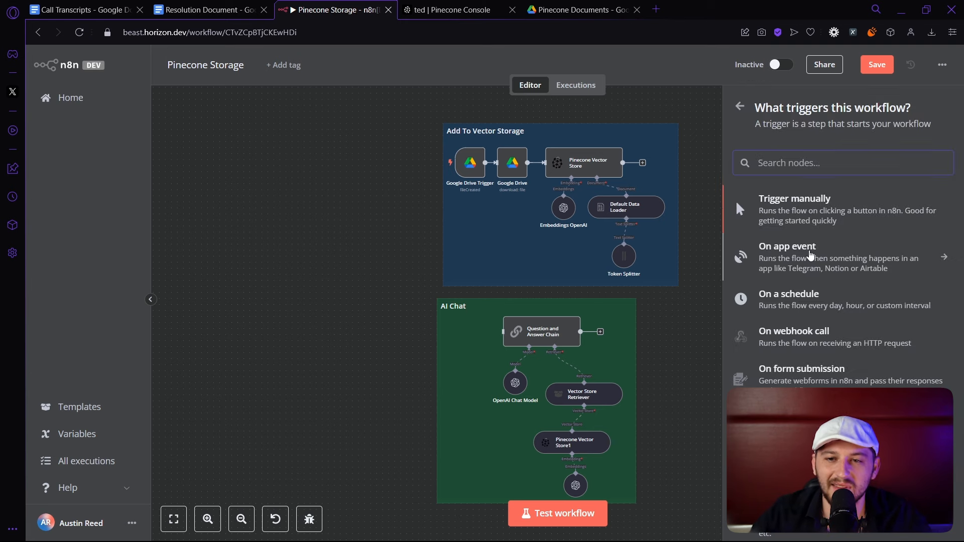
pyautogui.click(811, 256)
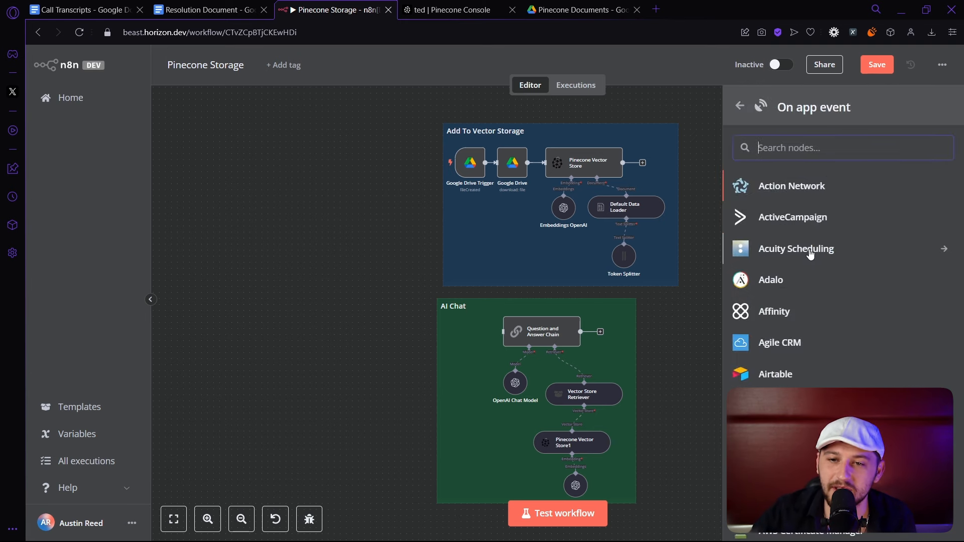
pyautogui.scroll(-15, 810, 254)
pyautogui.scroll(-20, 811, 255)
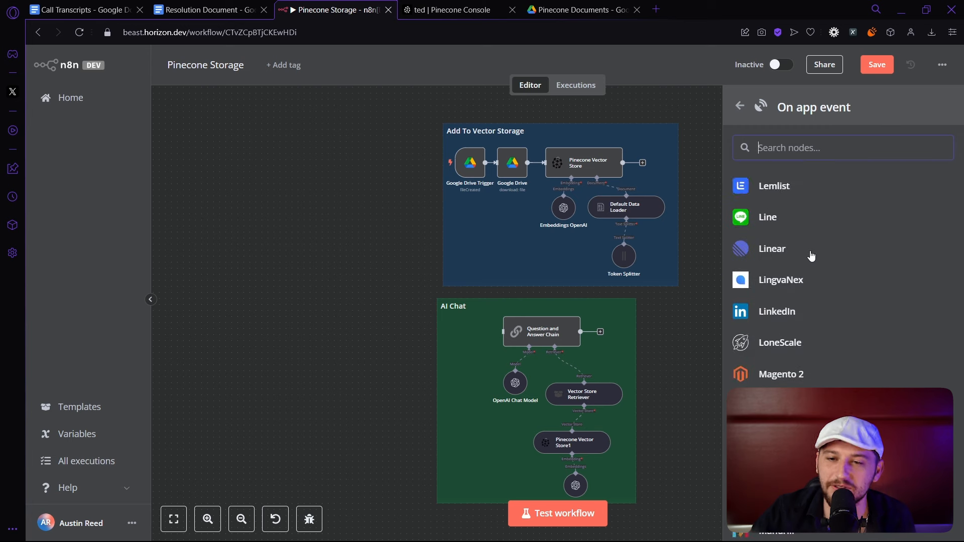